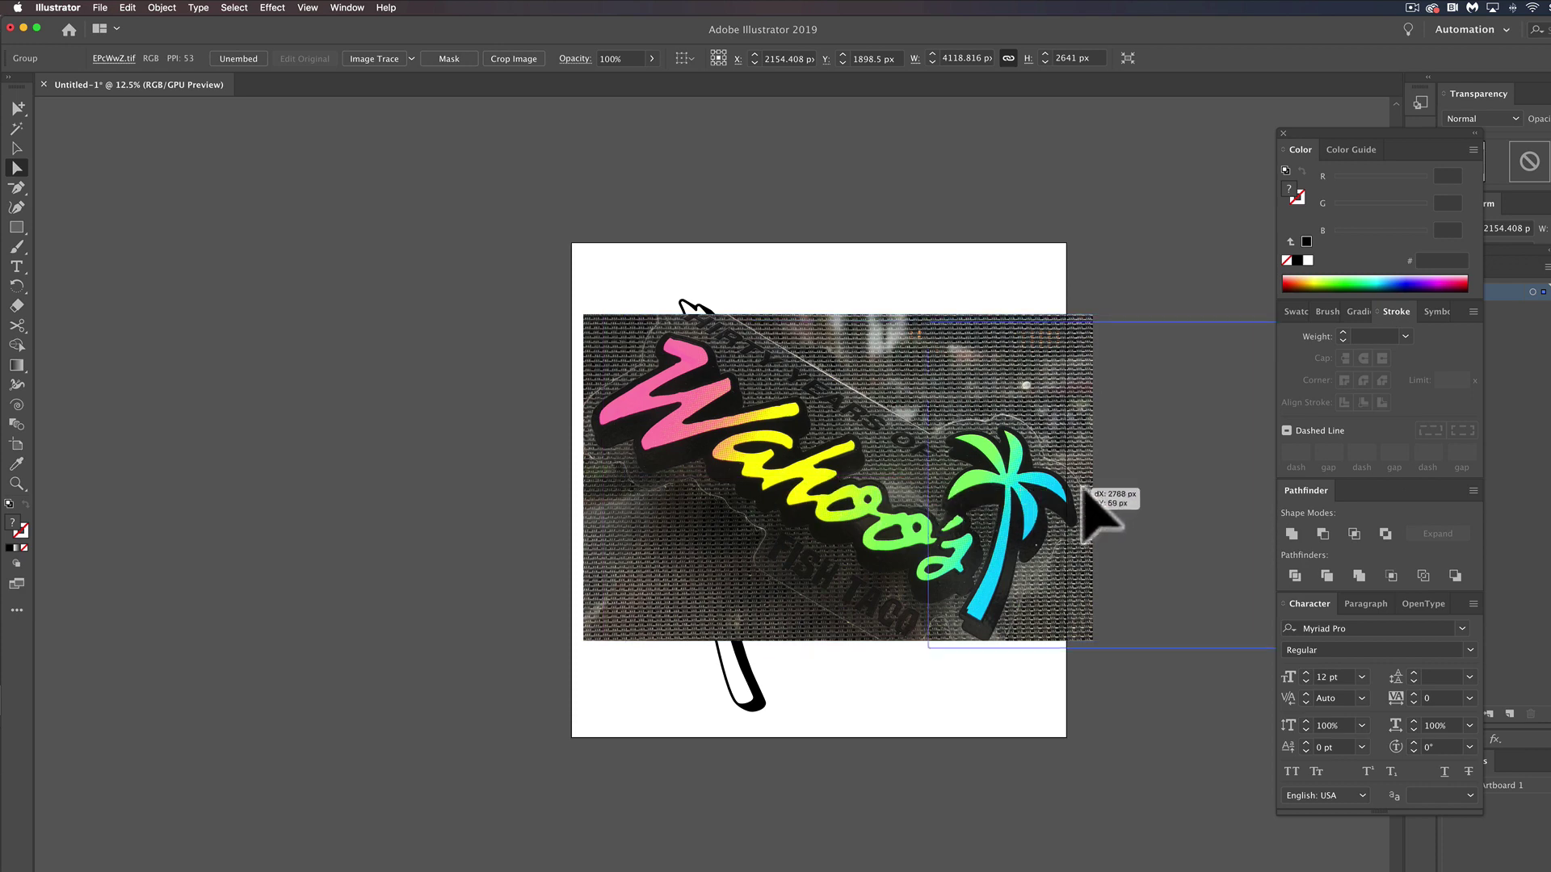
# Move the Wahoo's reference photo off the palm tree drawing, toward the right side of the artboard.
pyautogui.click(856, 519)
pyautogui.moveTo(810, 514); pyautogui.dragTo(646, 505)
pyautogui.moveTo(978, 486); pyautogui.dragTo(1029, 487)
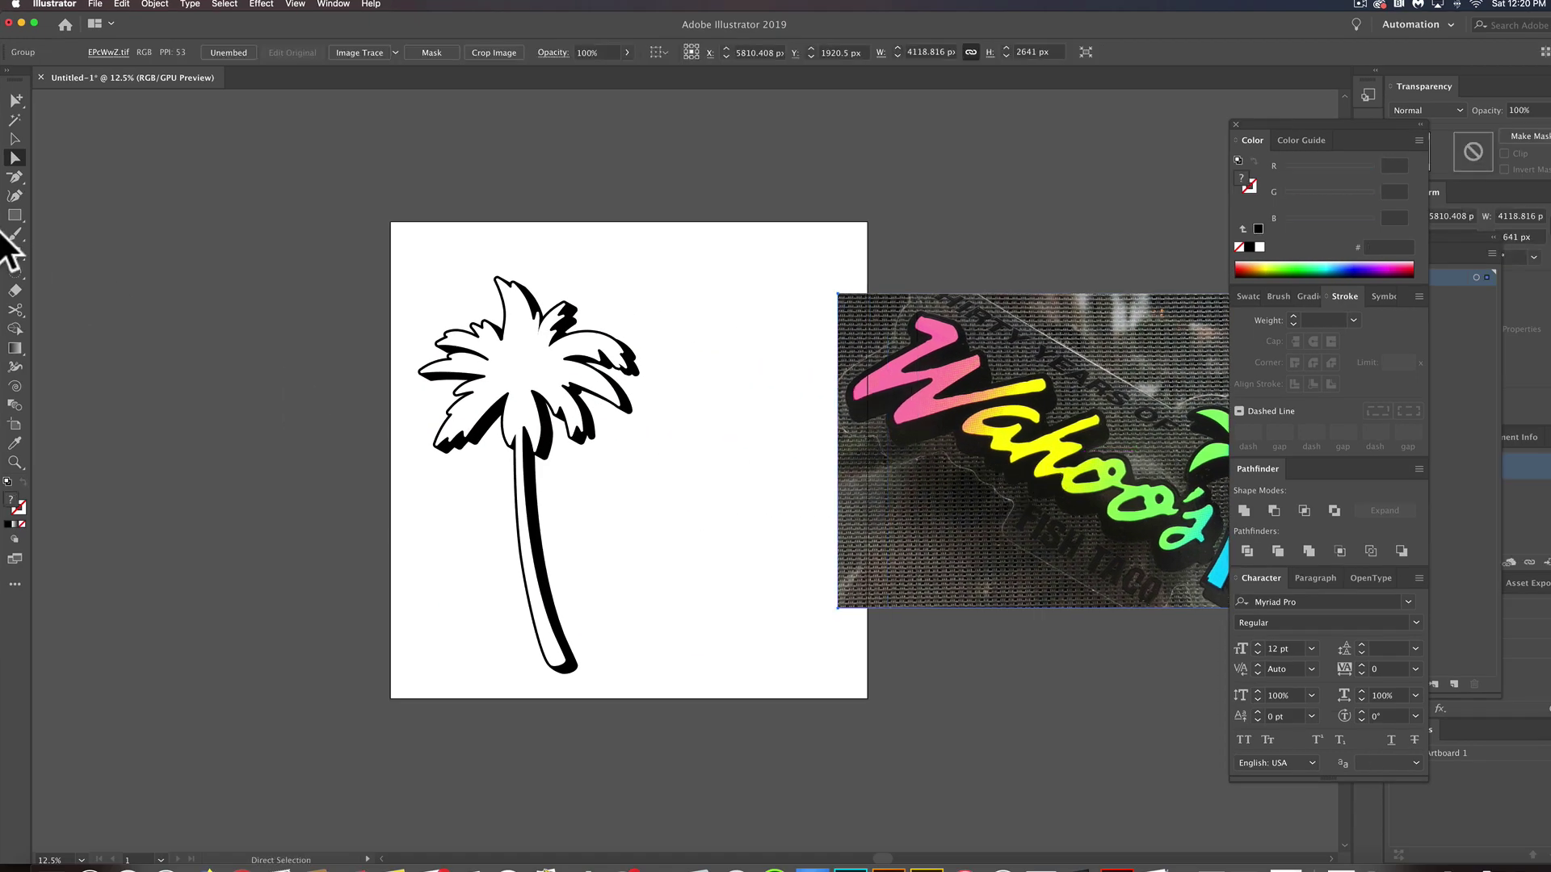
# Draw a black circle about 76 px in diameter to the right of the palm trunk.
pyautogui.click(10, 213)
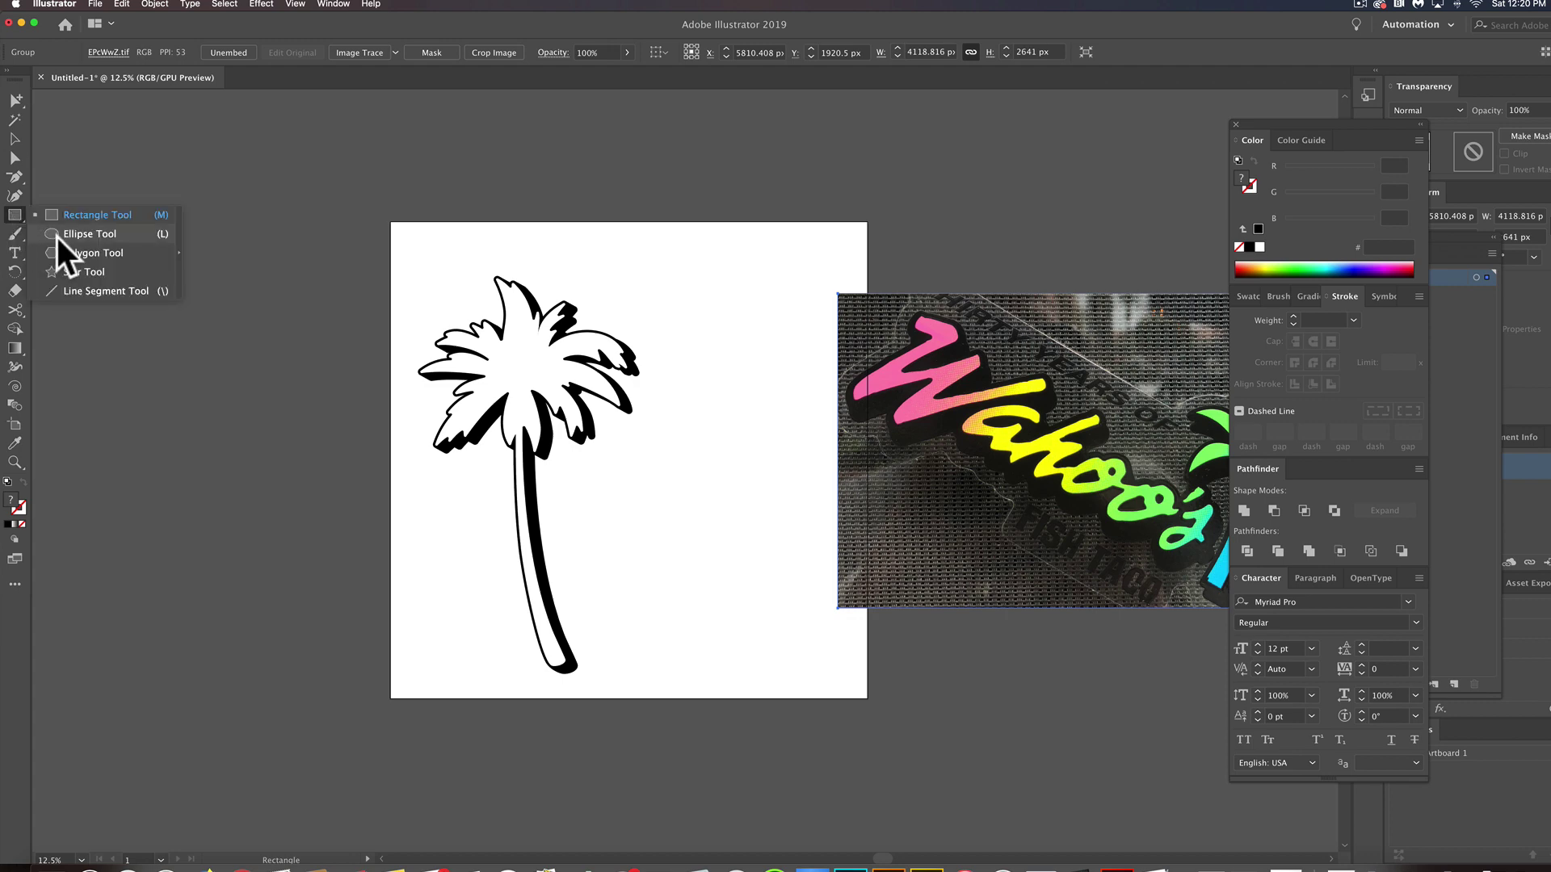
pyautogui.click(57, 235)
pyautogui.scroll(1, 654, 463)
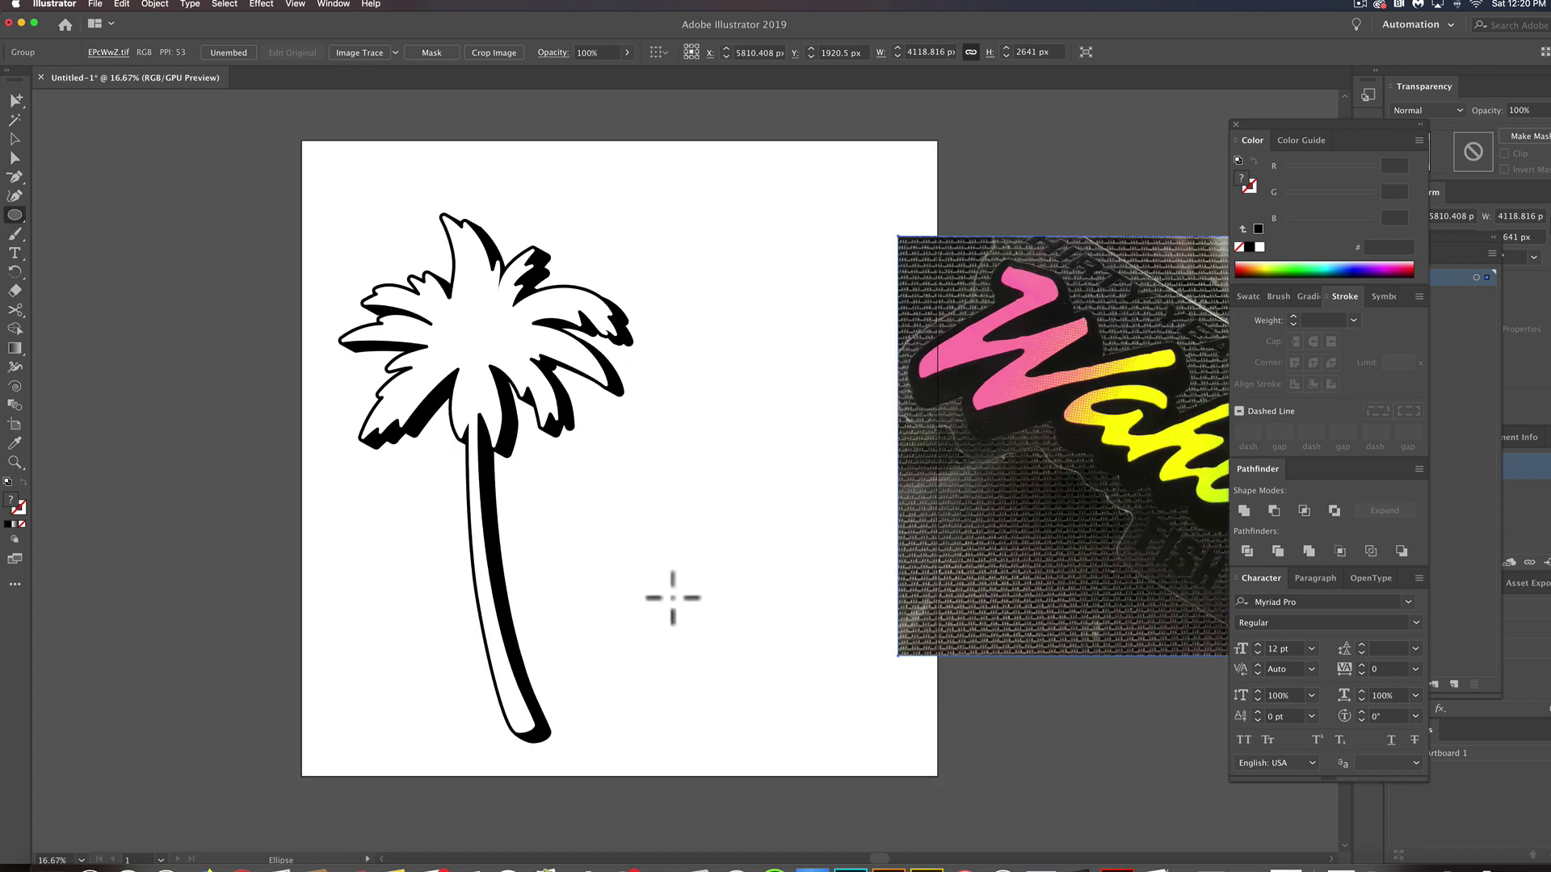
pyautogui.moveTo(673, 598); pyautogui.dragTo(678, 611)
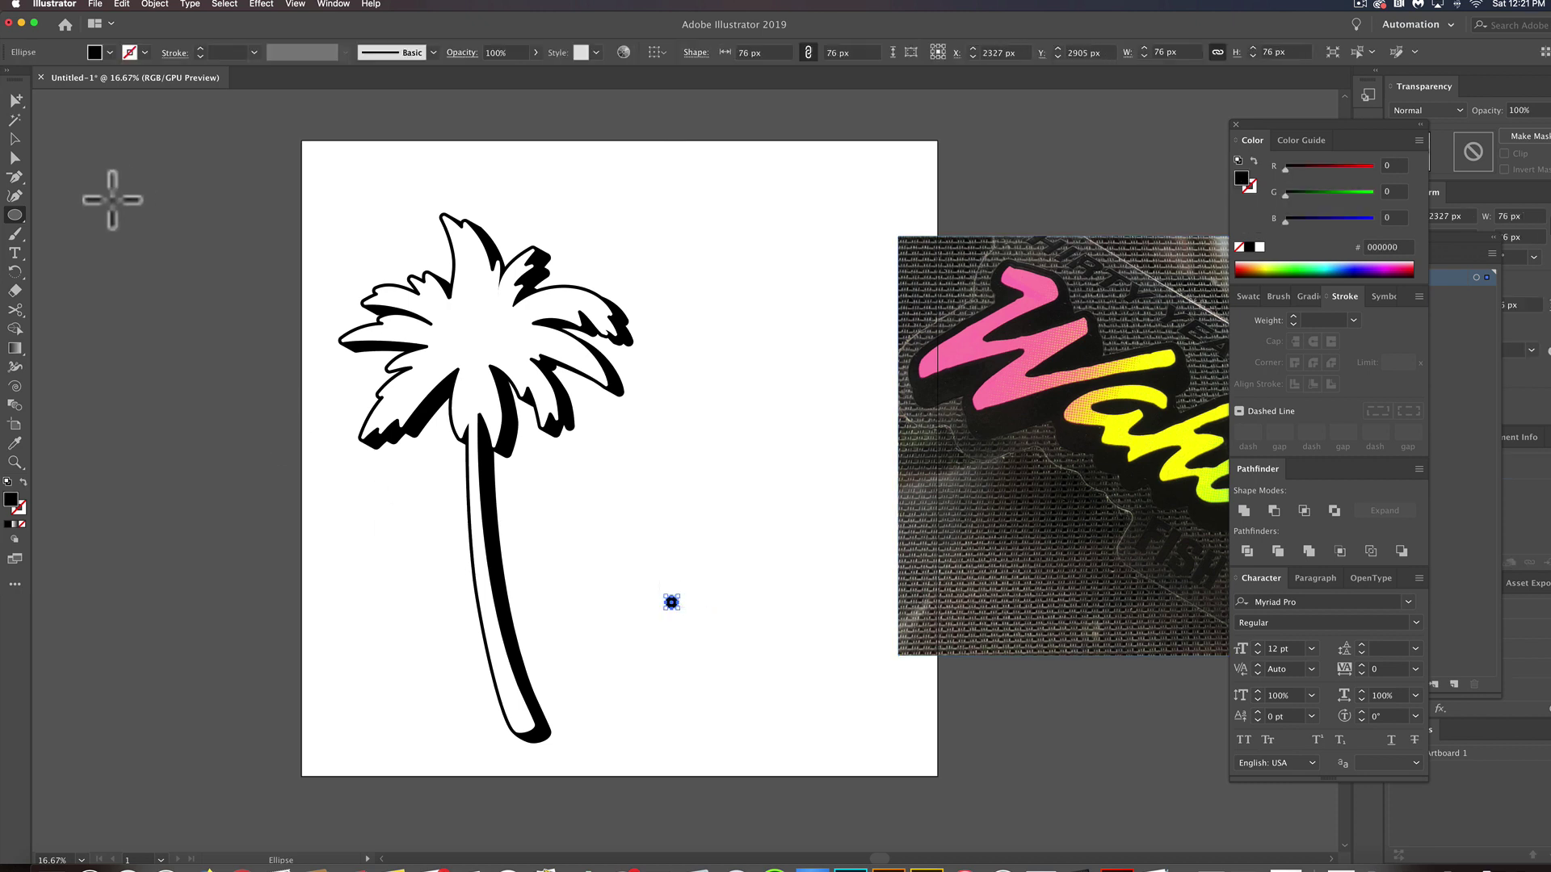
# Copy the circle straight up to the height of the palm's crown and scale the copy down to about 30 px.
pyautogui.click(14, 138)
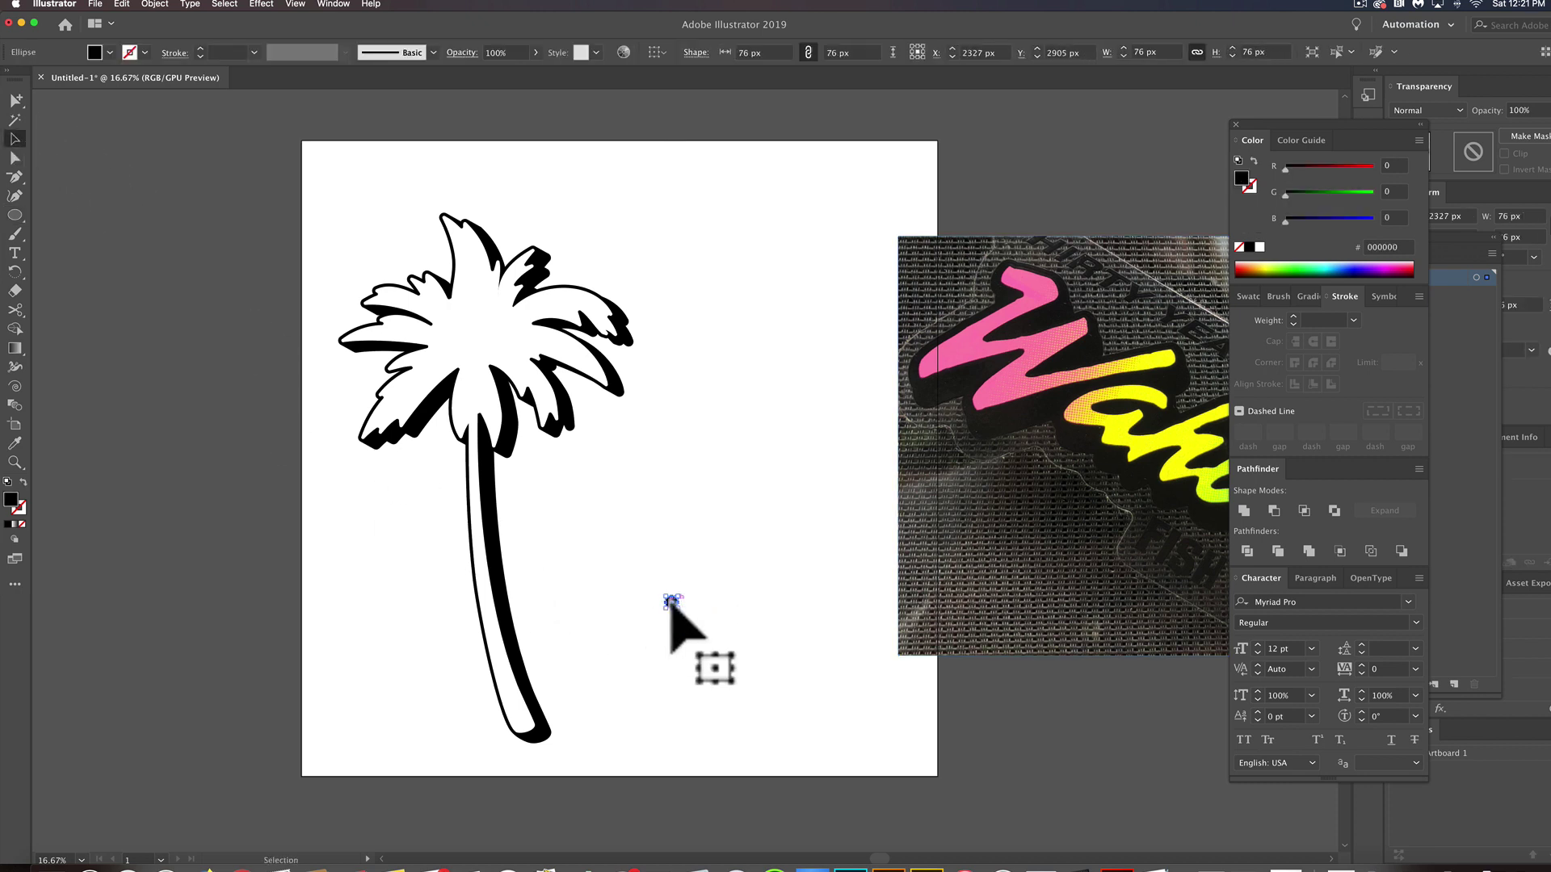
pyautogui.moveTo(672, 602); pyautogui.dragTo(672, 261)
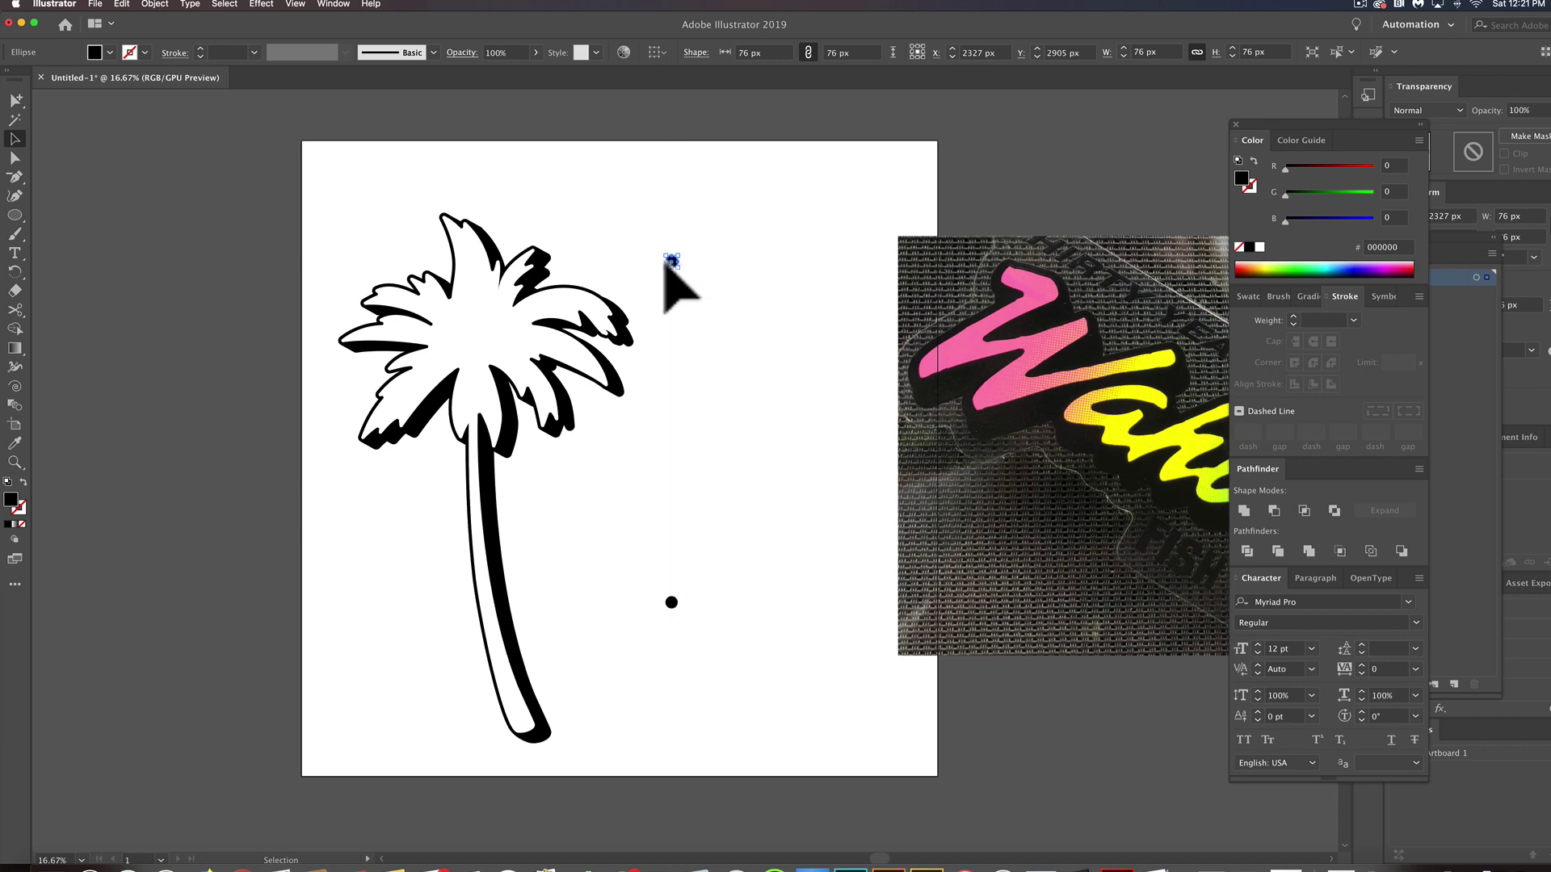
pyautogui.scroll(2, 675, 237)
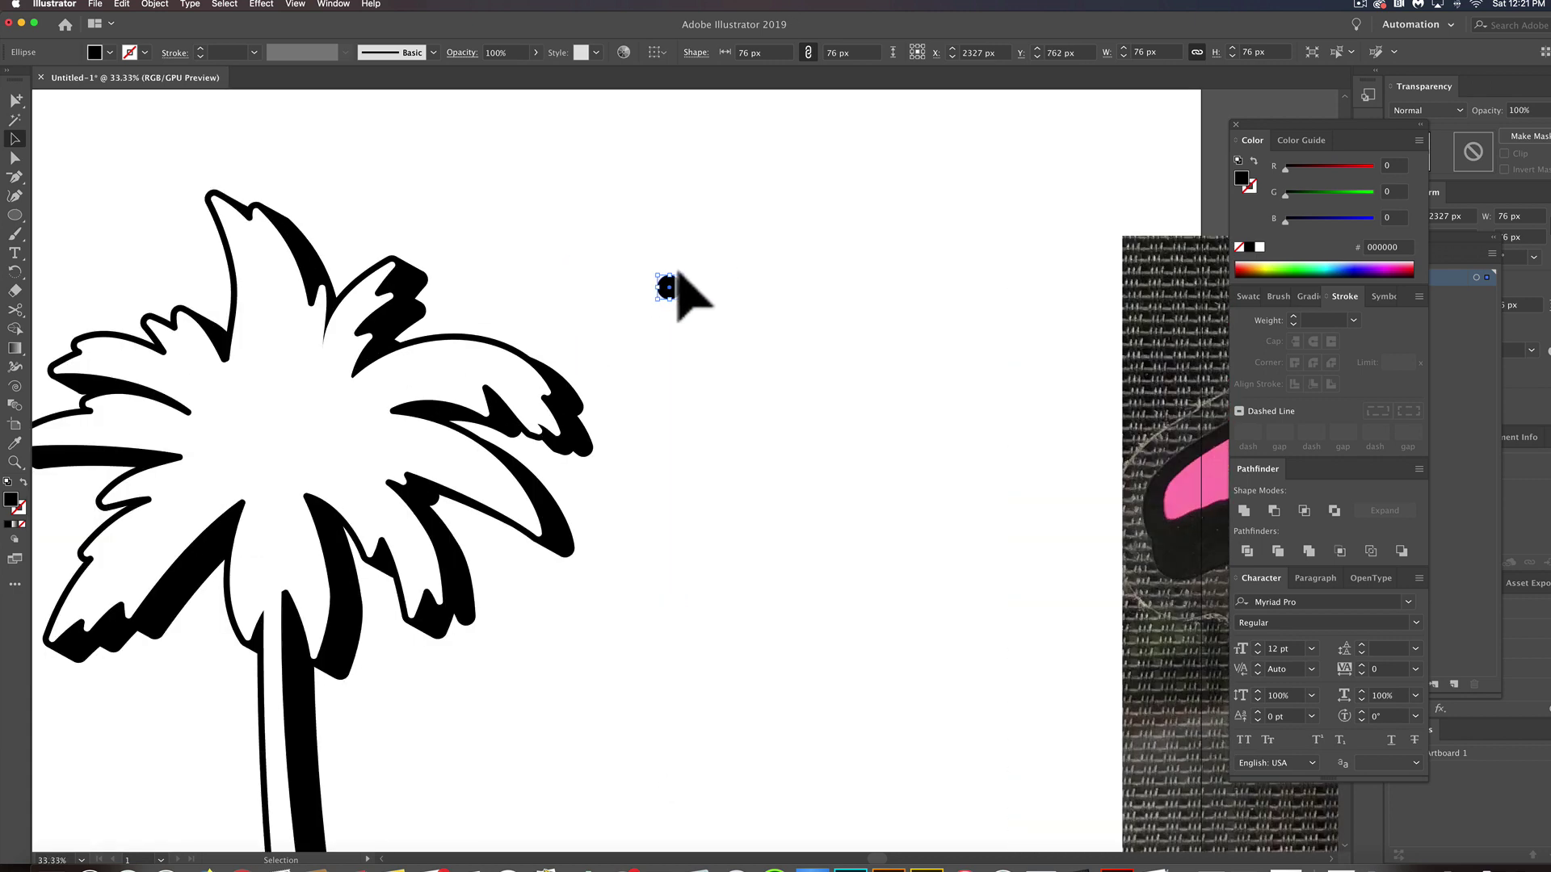
pyautogui.moveTo(684, 275); pyautogui.dragTo(681, 281)
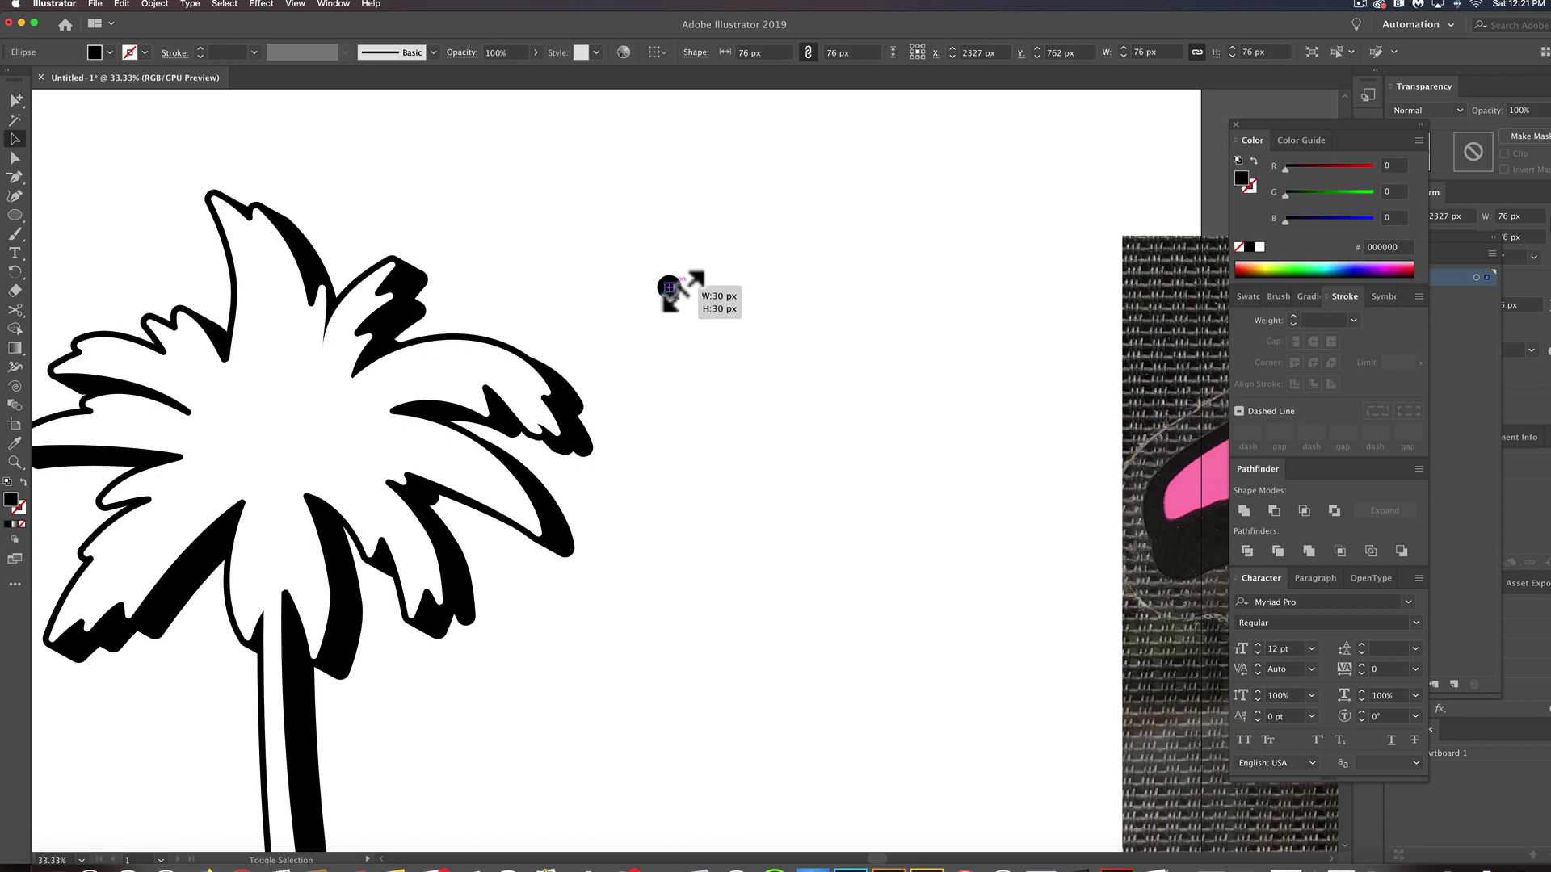
pyautogui.scroll(-1, 744, 333)
pyautogui.press('space')
pyautogui.moveTo(774, 385); pyautogui.dragTo(745, 342)
pyautogui.click(745, 343)
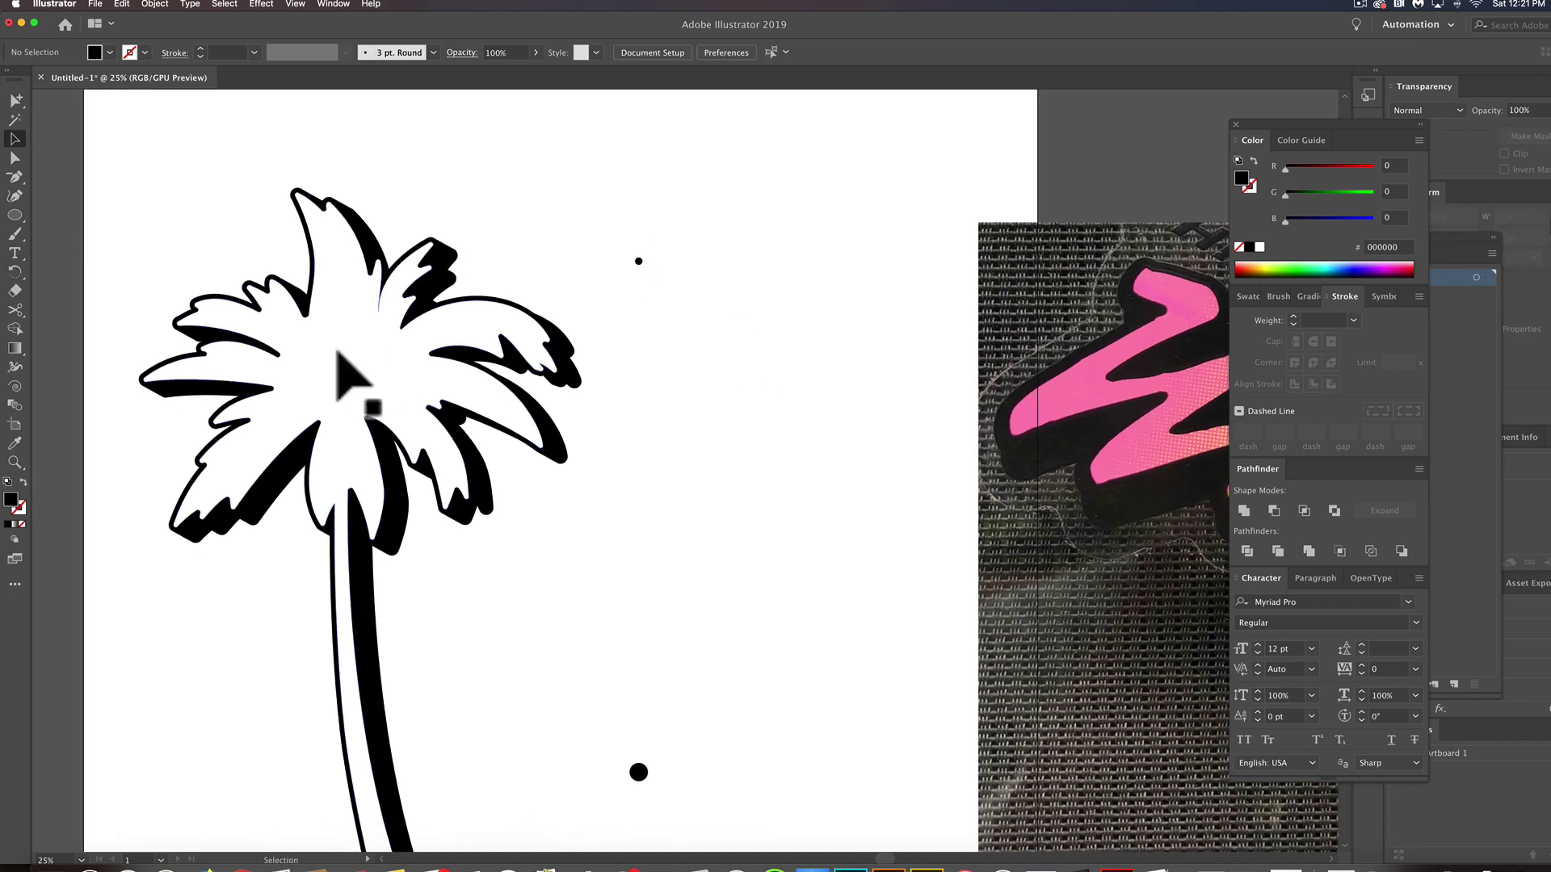
# Blend the small upper circle with the large lower circle into a vertical row, and clear the selection.
pyautogui.click(17, 401)
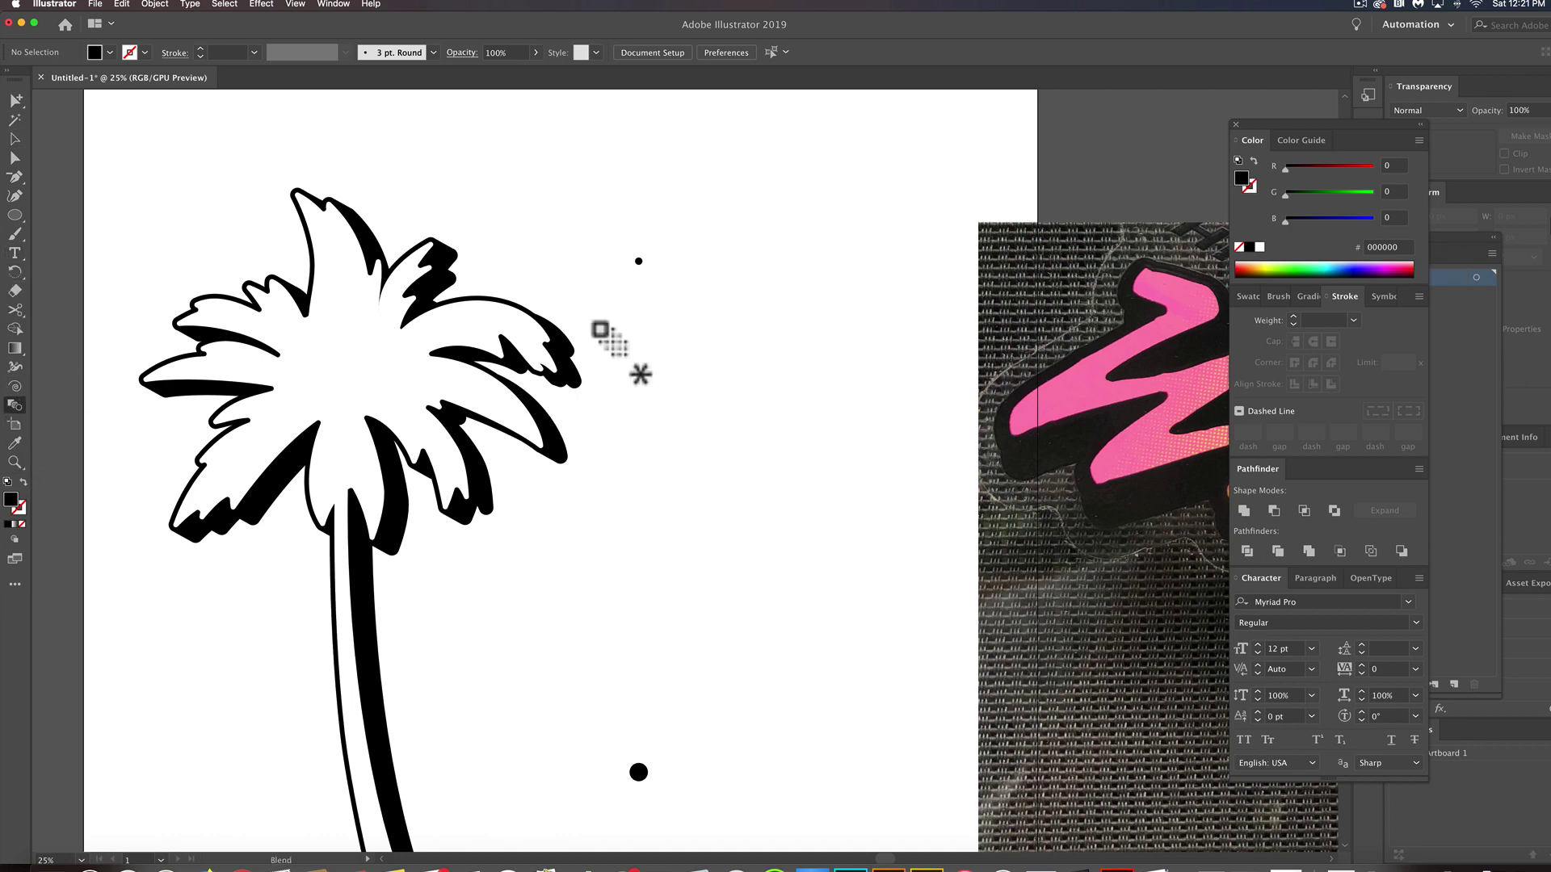
pyautogui.click(638, 261)
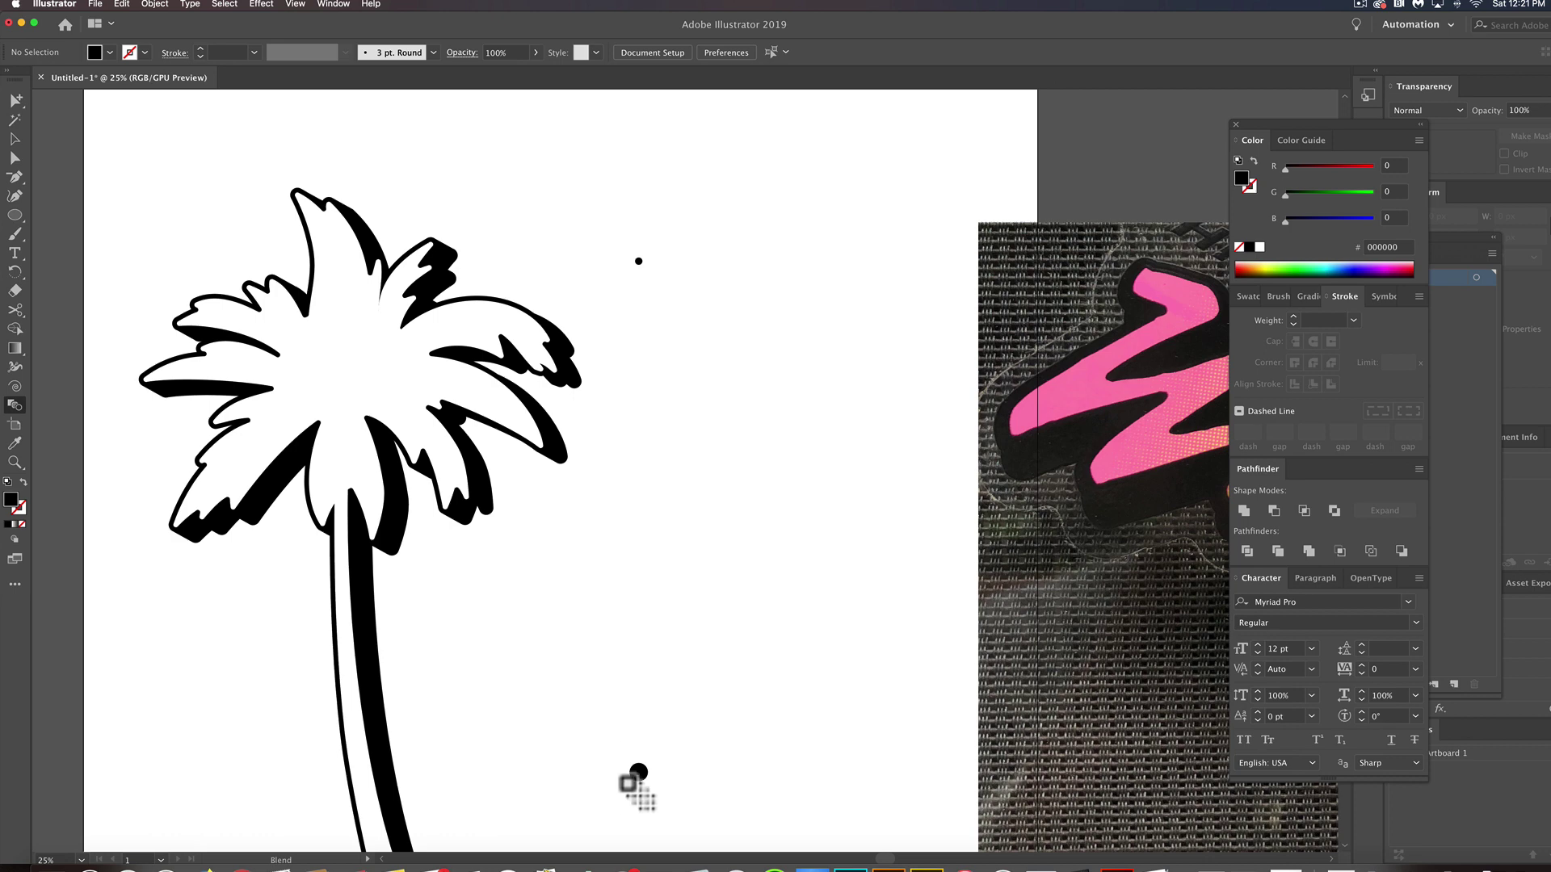
pyautogui.click(637, 774)
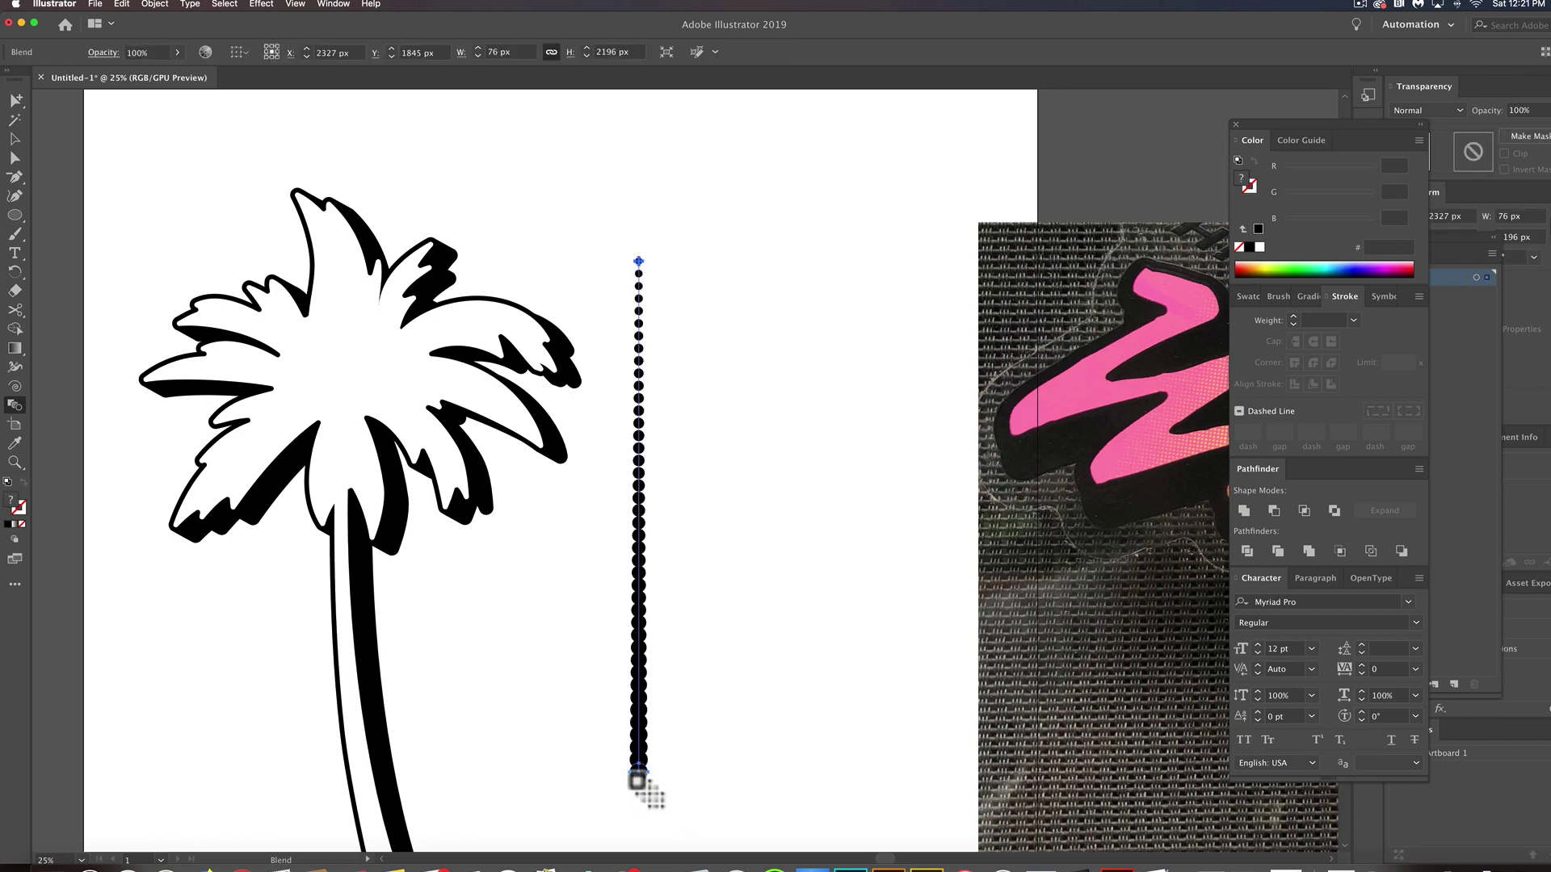
pyautogui.press('super+shift+a')
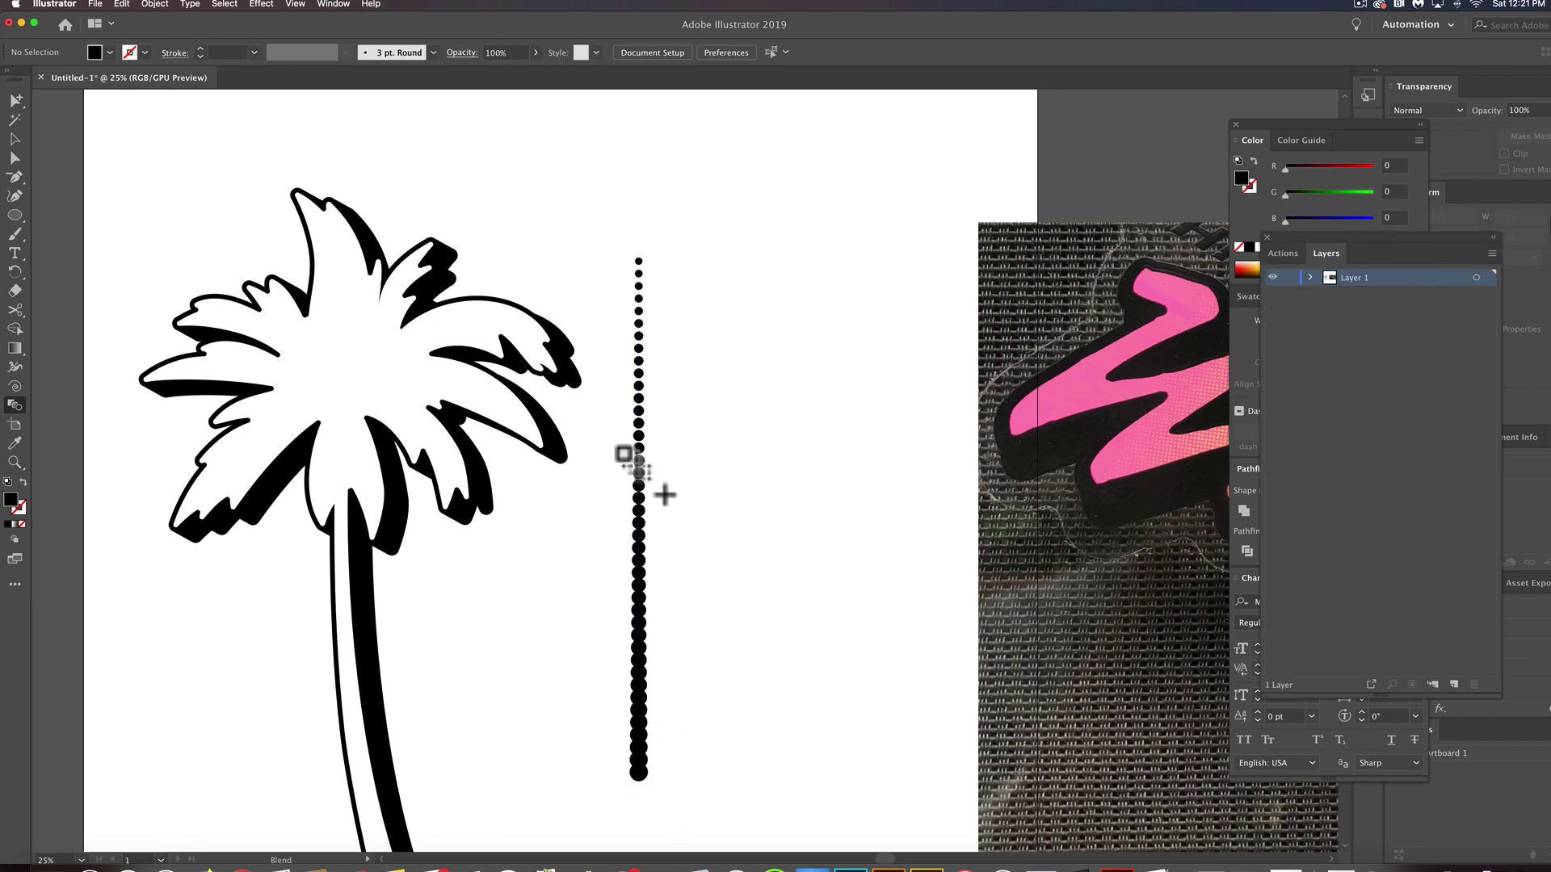
# Draw a black hexagon about 174 px wide beside the large circle and place a copy about 37 px wide directly above it.
pyautogui.moveTo(13, 215); pyautogui.dragTo(74, 250)
pyautogui.moveTo(698, 758); pyautogui.dragTo(708, 778)
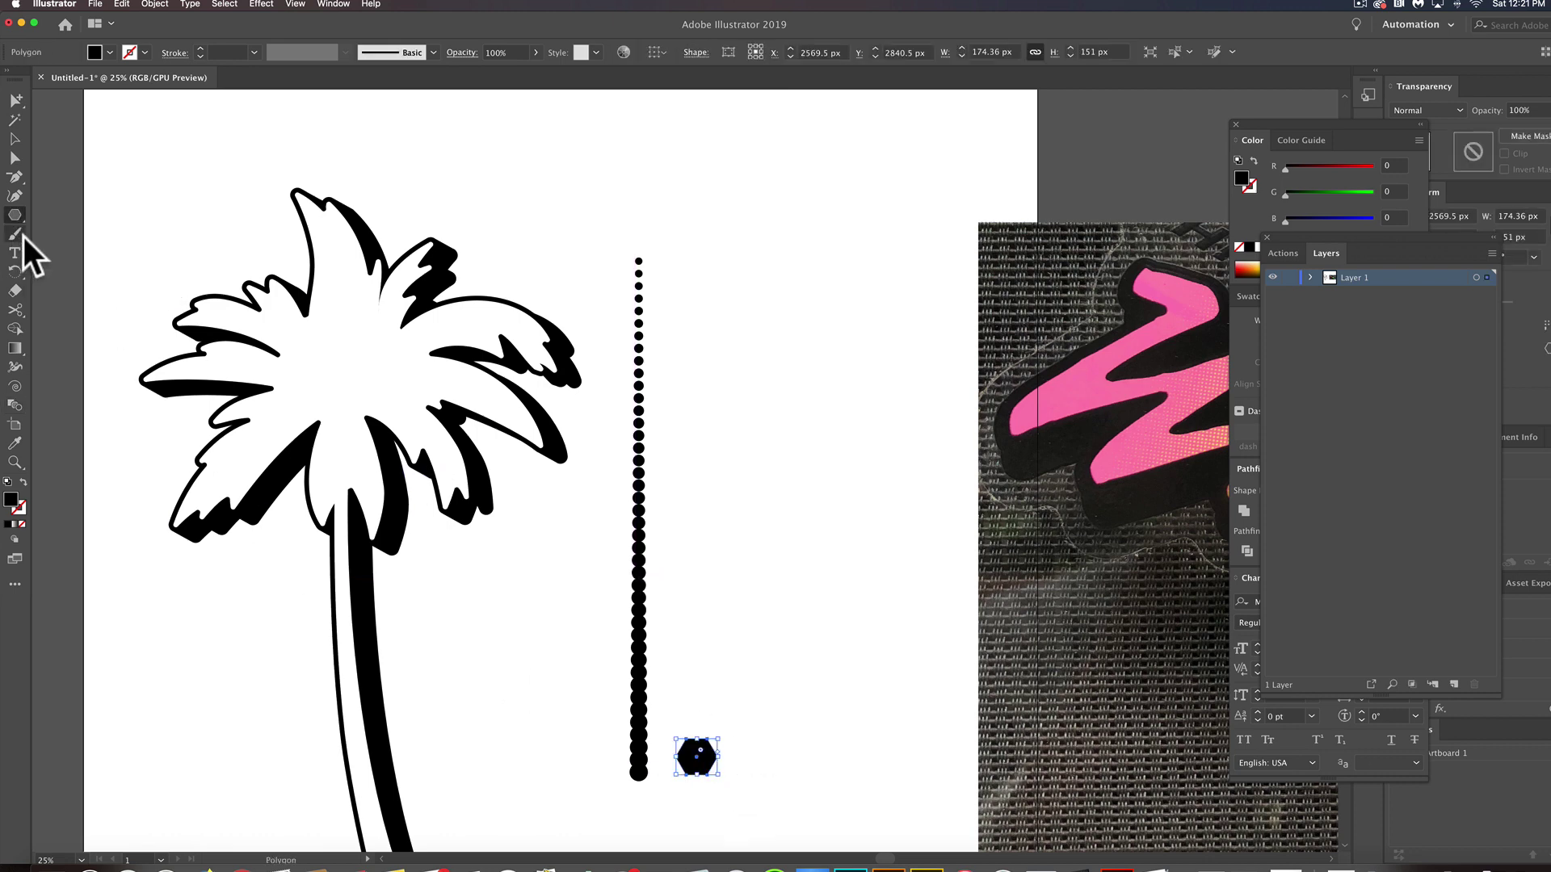
pyautogui.click(13, 215)
pyautogui.click(15, 138)
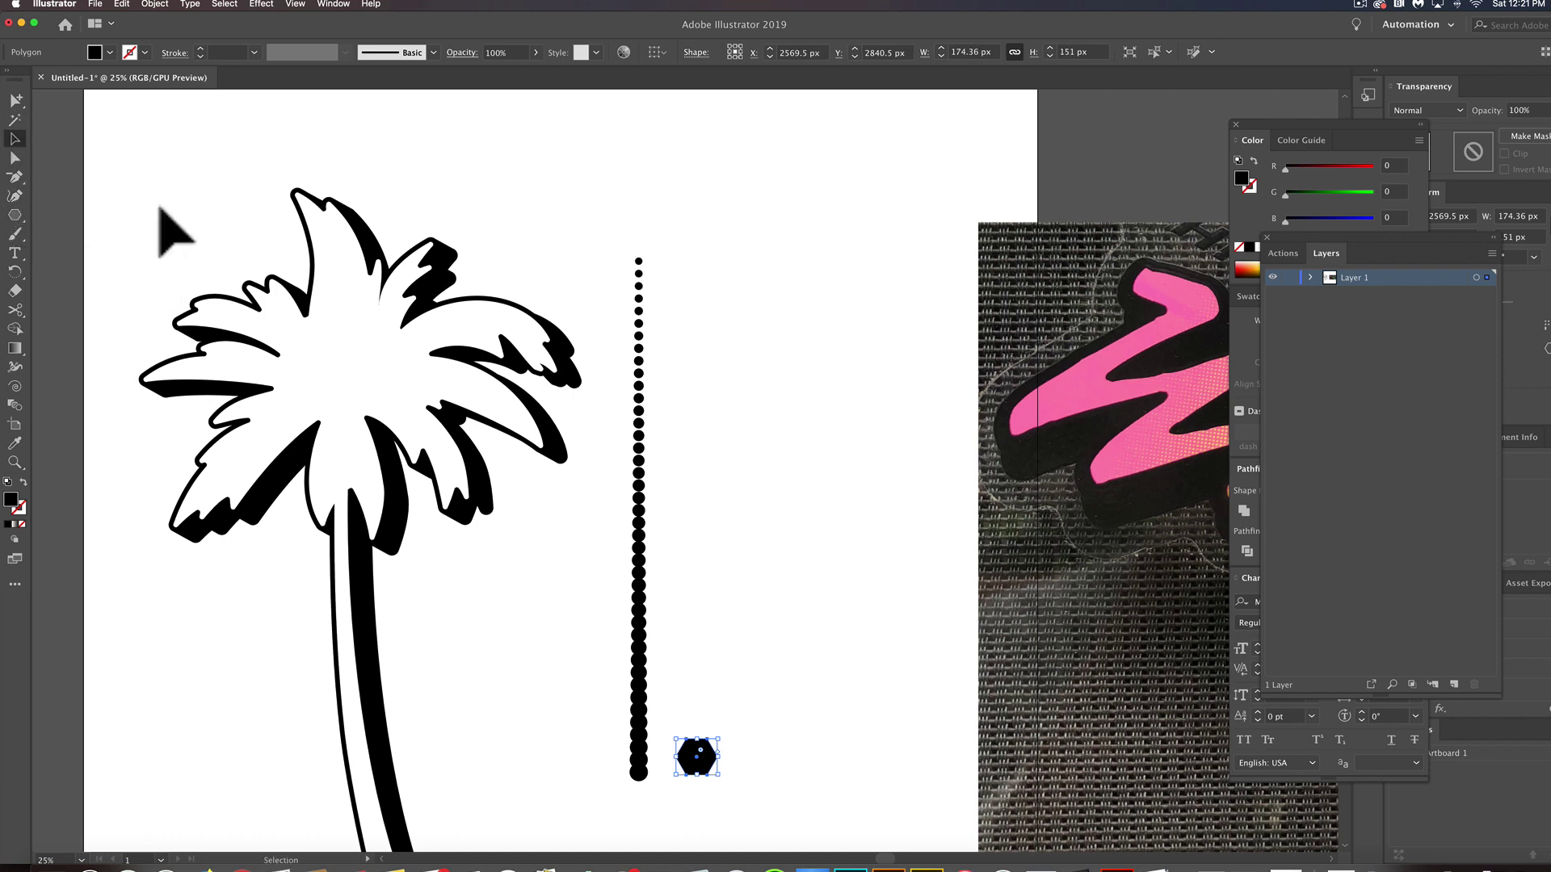
pyautogui.moveTo(699, 755); pyautogui.dragTo(701, 279)
# Blend the large hexagon with the small one above it and clear the selection.
pyautogui.click(14, 404)
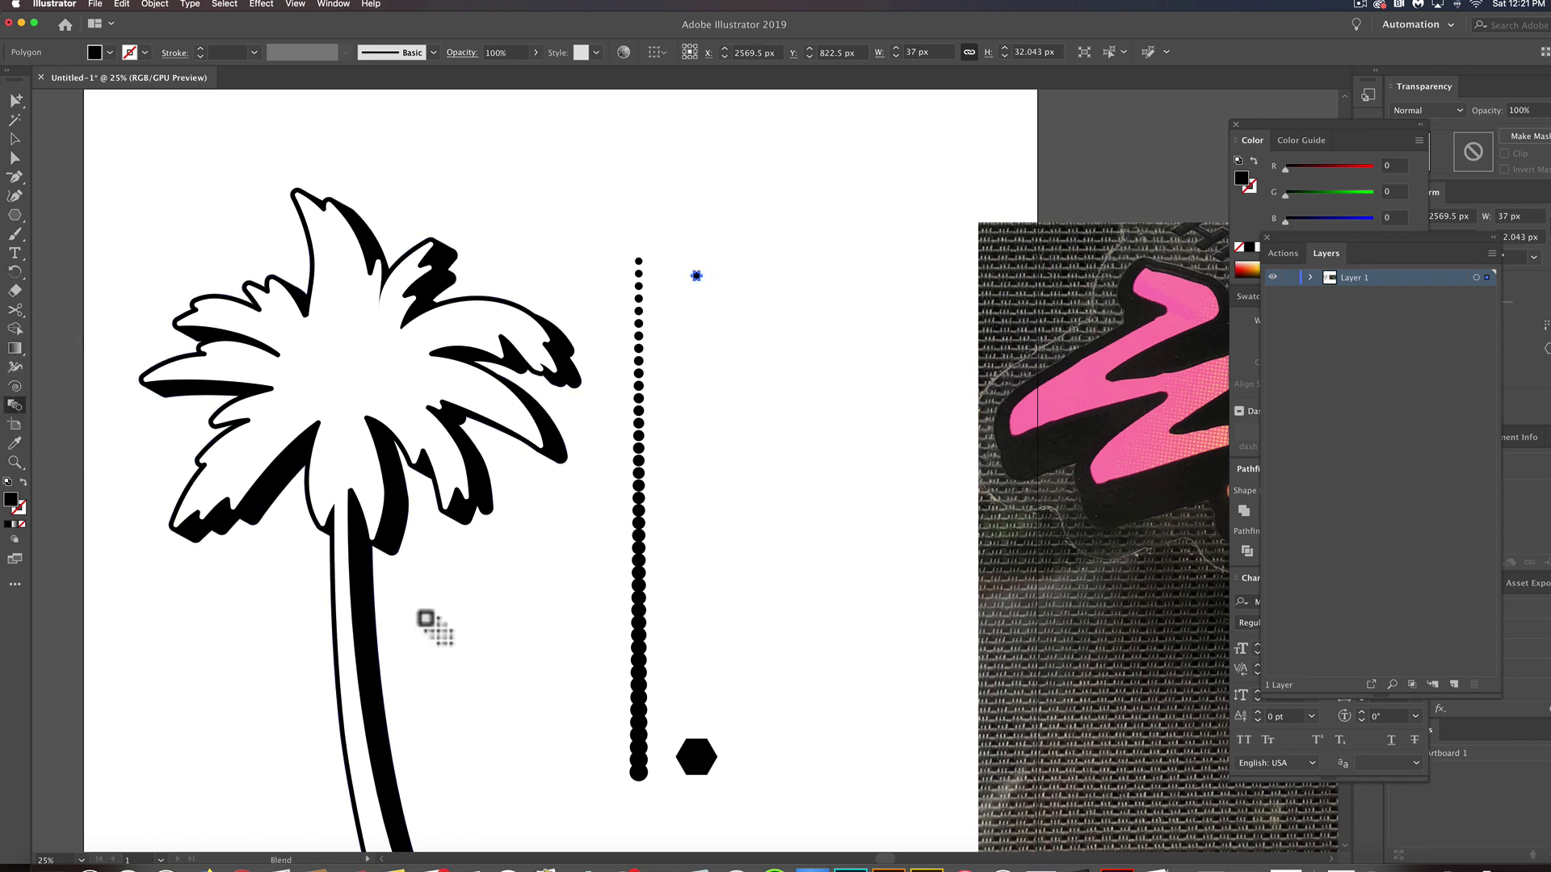
pyautogui.click(696, 276)
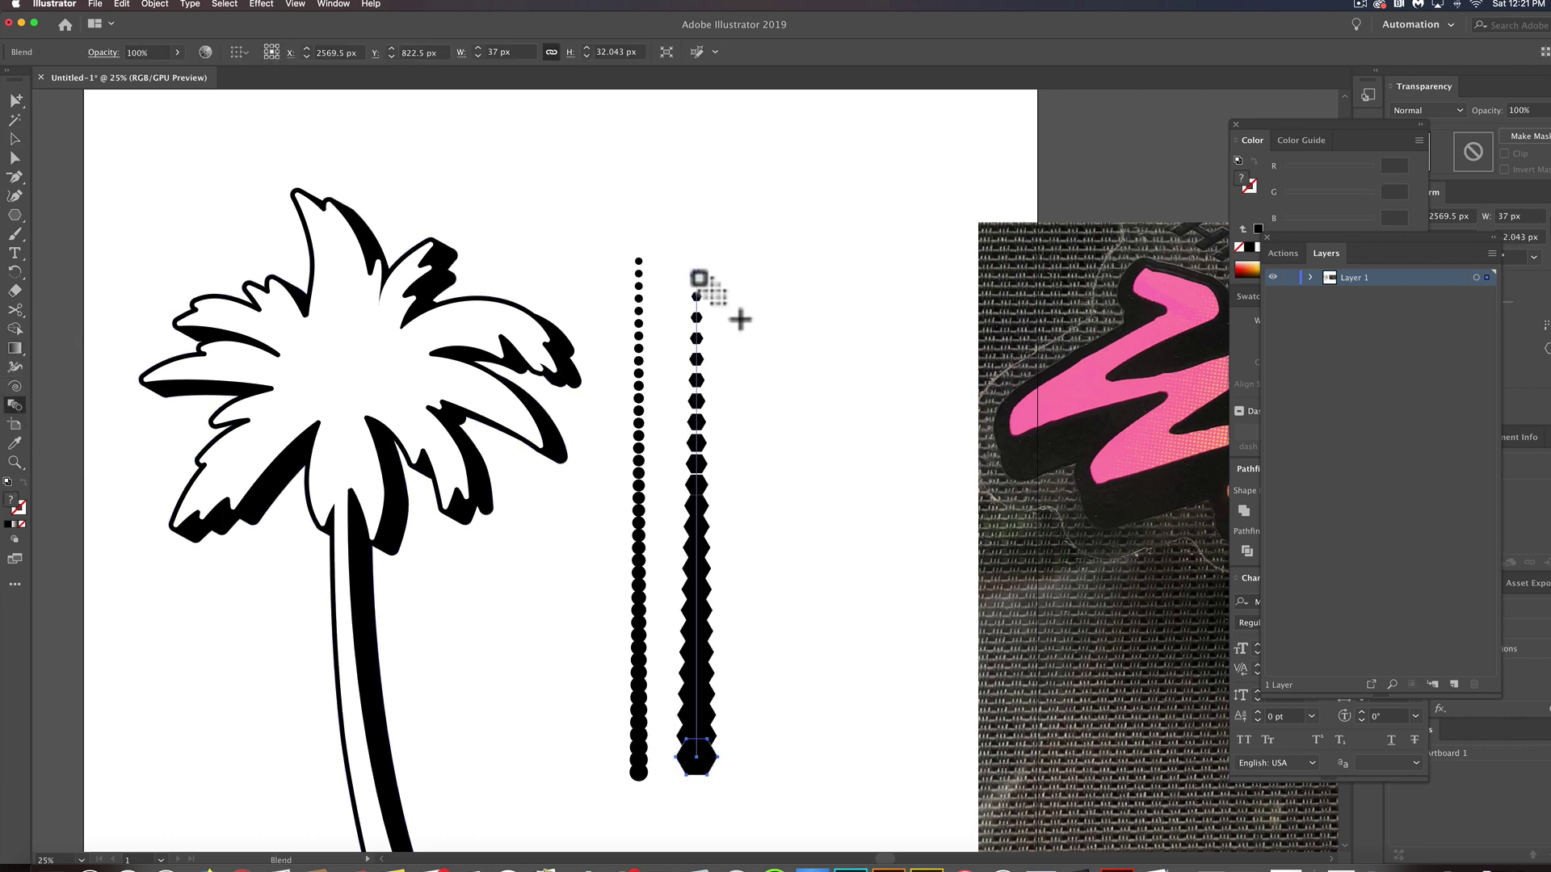
pyautogui.keyDown('super'); pyautogui.click(814, 432); pyautogui.keyUp('super')
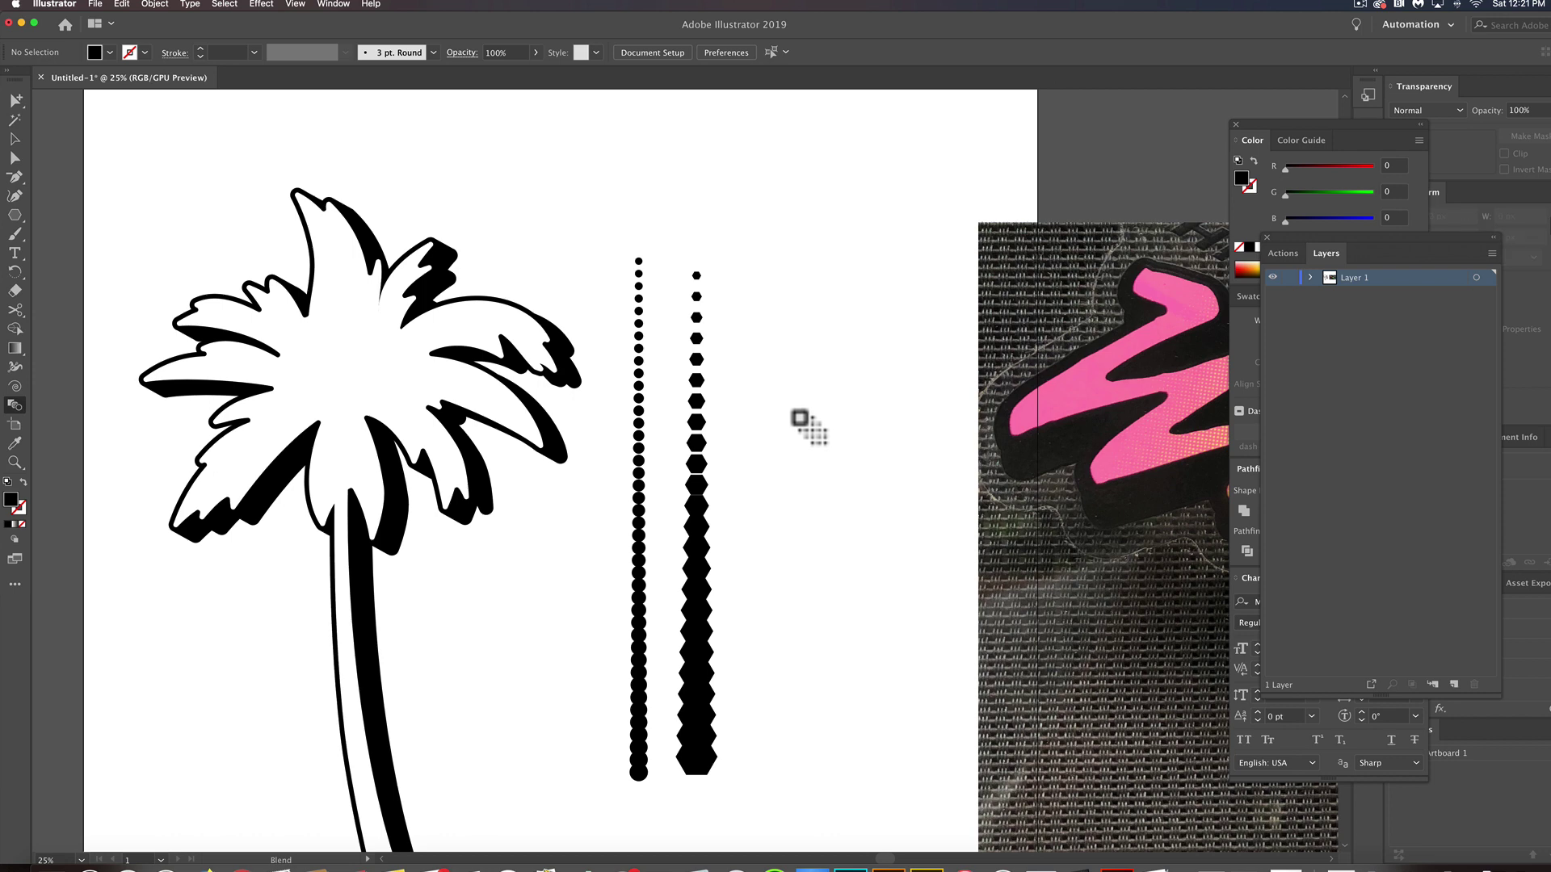
# Draw a five-pointed black star about 217 px wide to the right of the large hexagon.
pyautogui.click(15, 215)
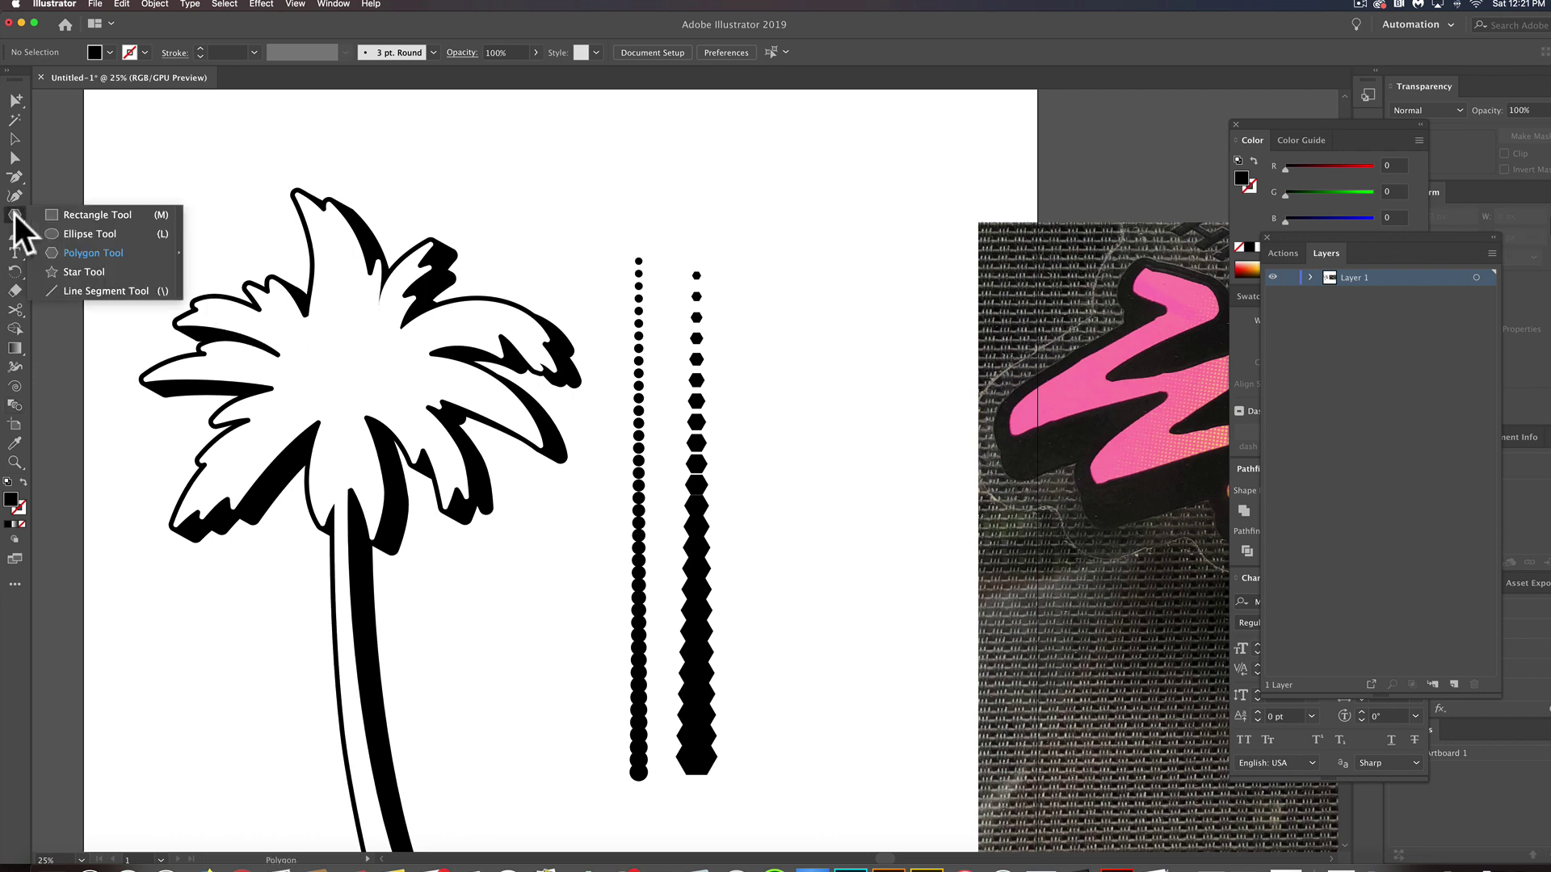
pyautogui.click(68, 273)
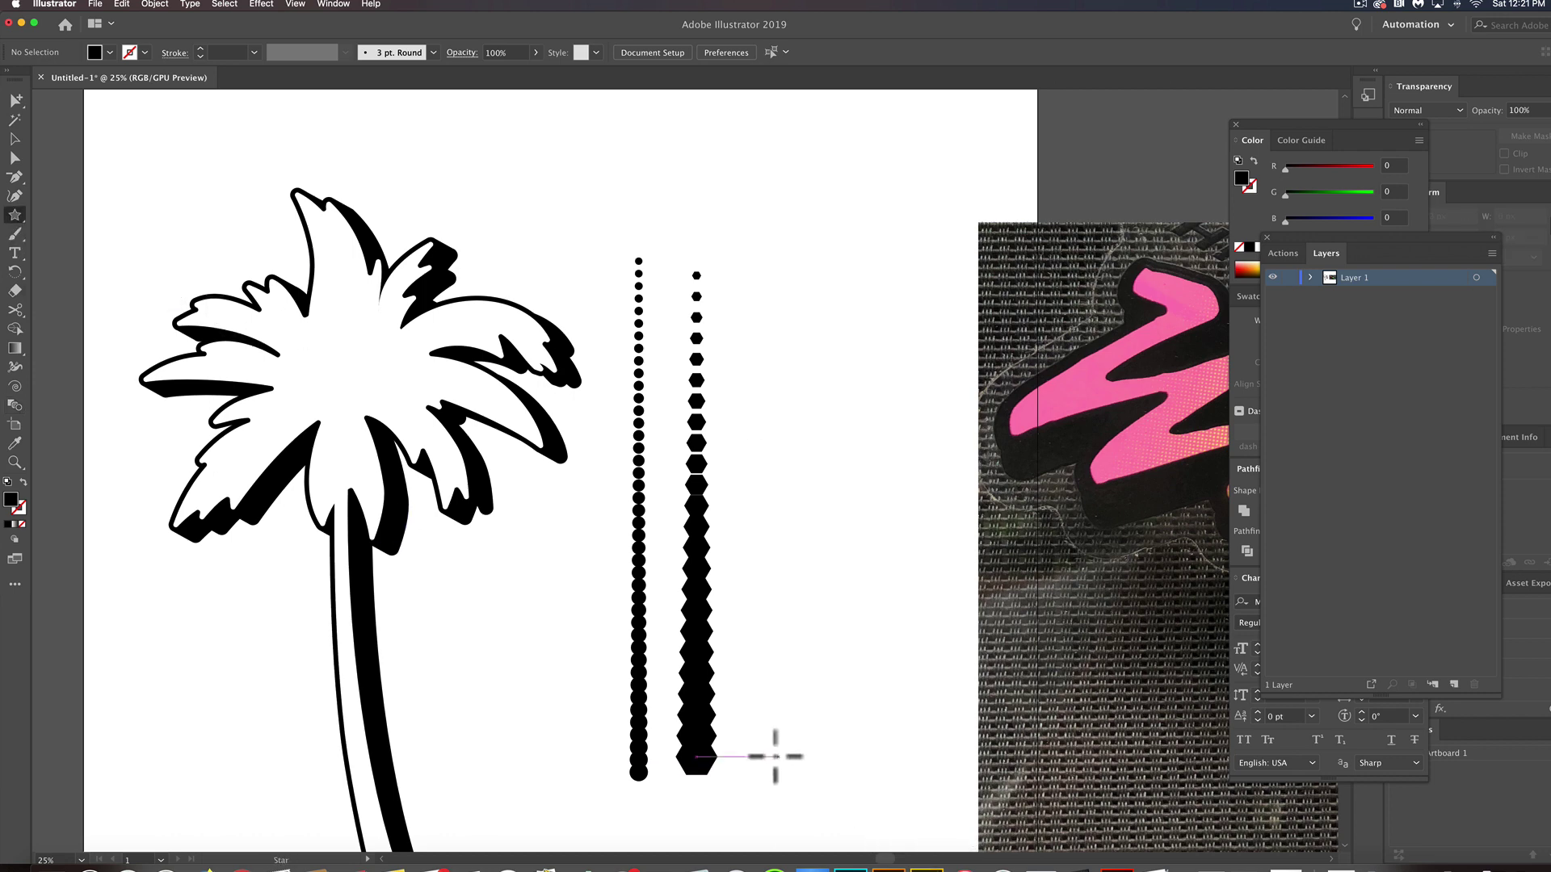
pyautogui.moveTo(756, 749); pyautogui.dragTo(780, 769)
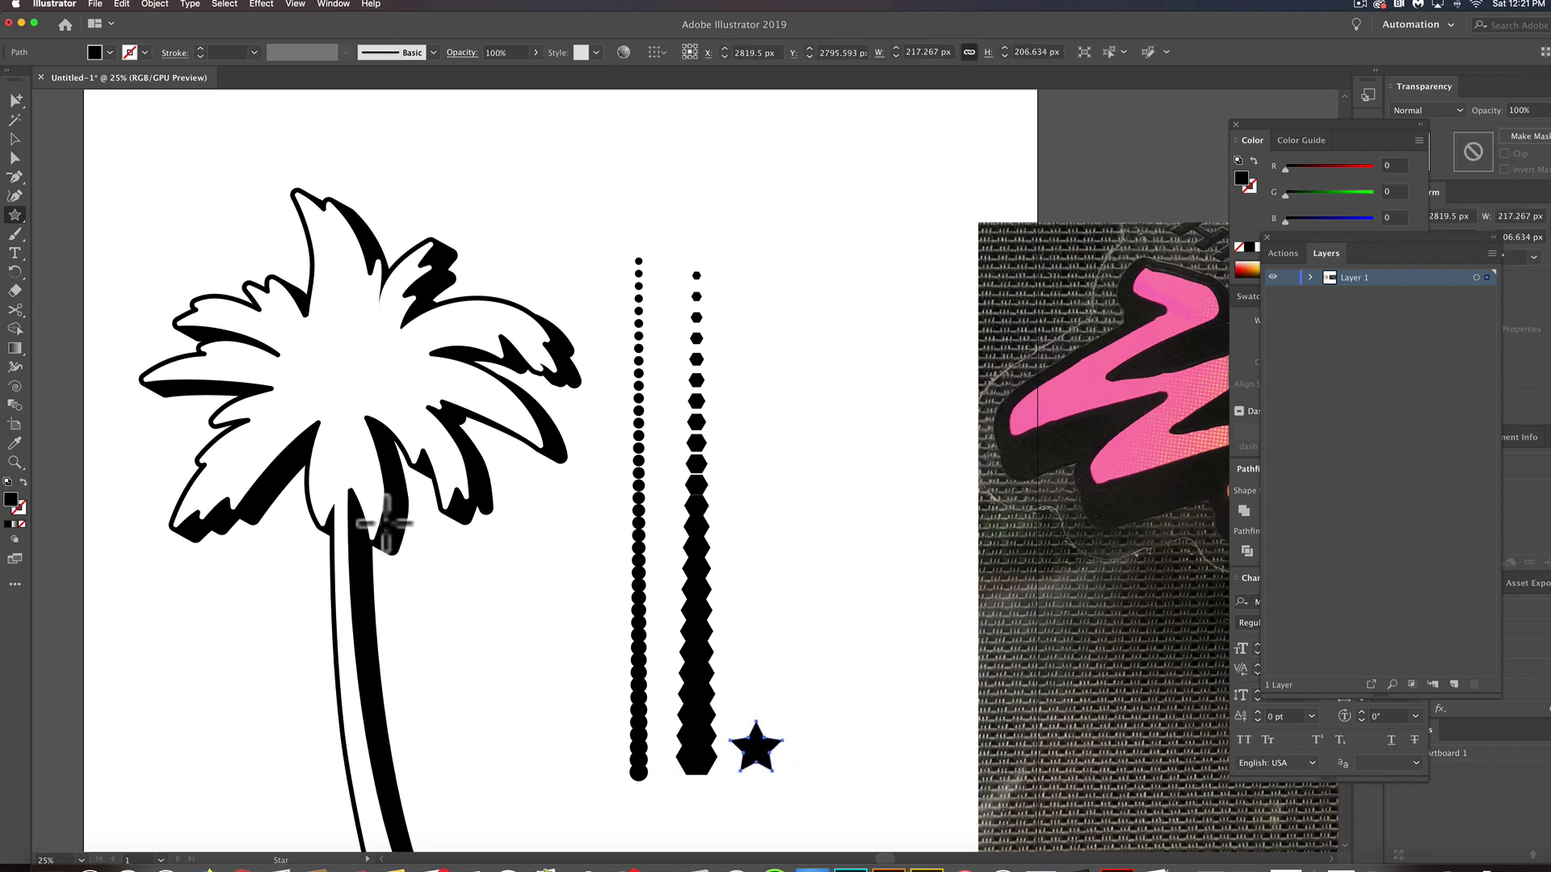
# Draw a tiny black circle above the star, level with the top of the hexagon column, and clear the selection.
pyautogui.click(16, 213)
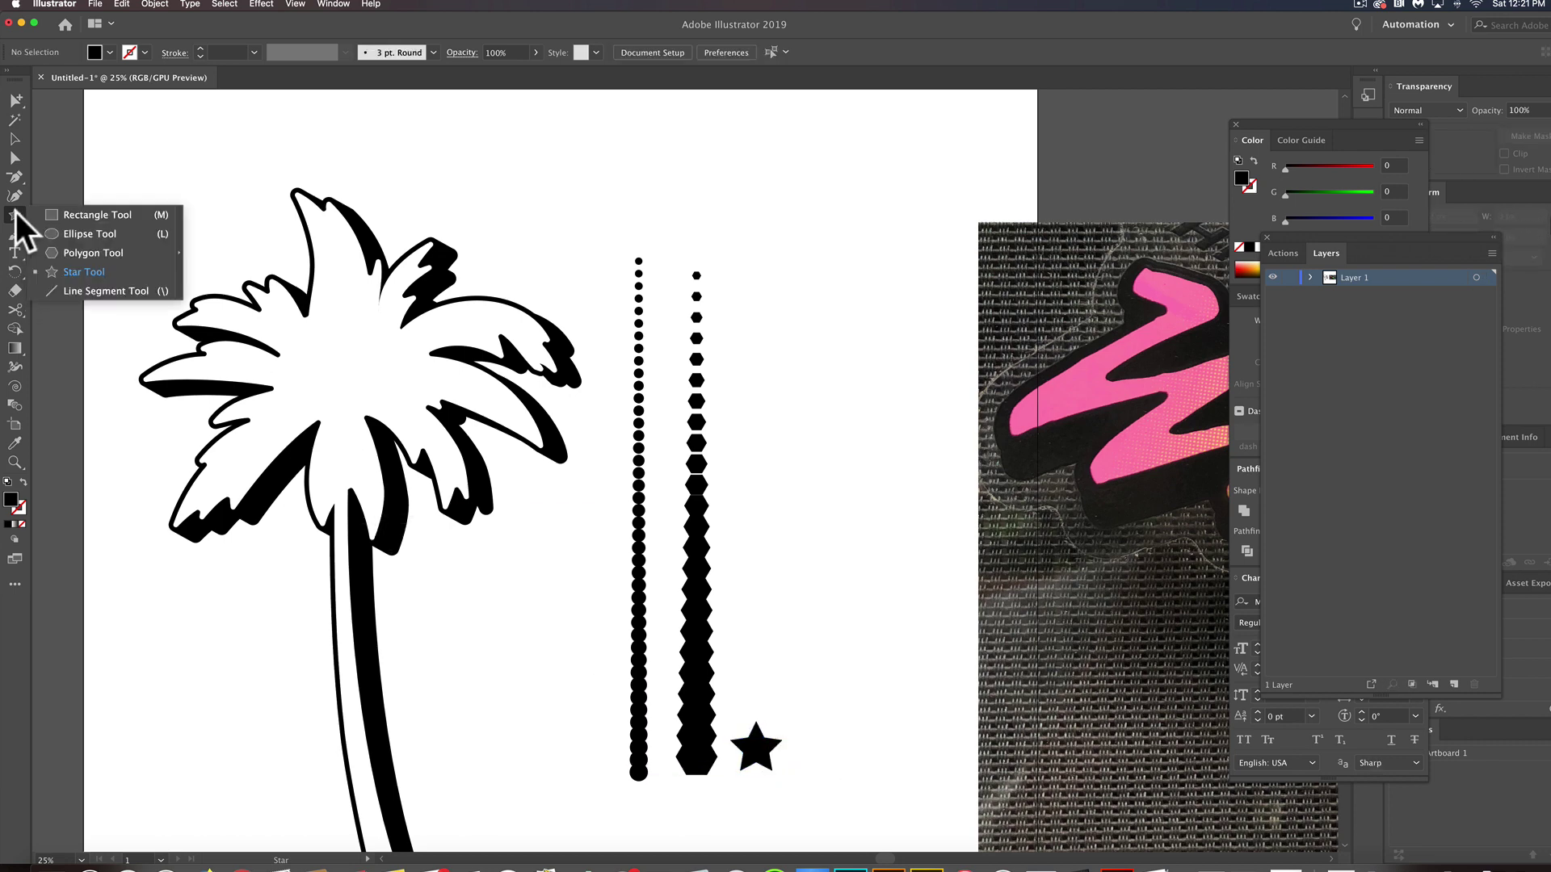
pyautogui.click(78, 232)
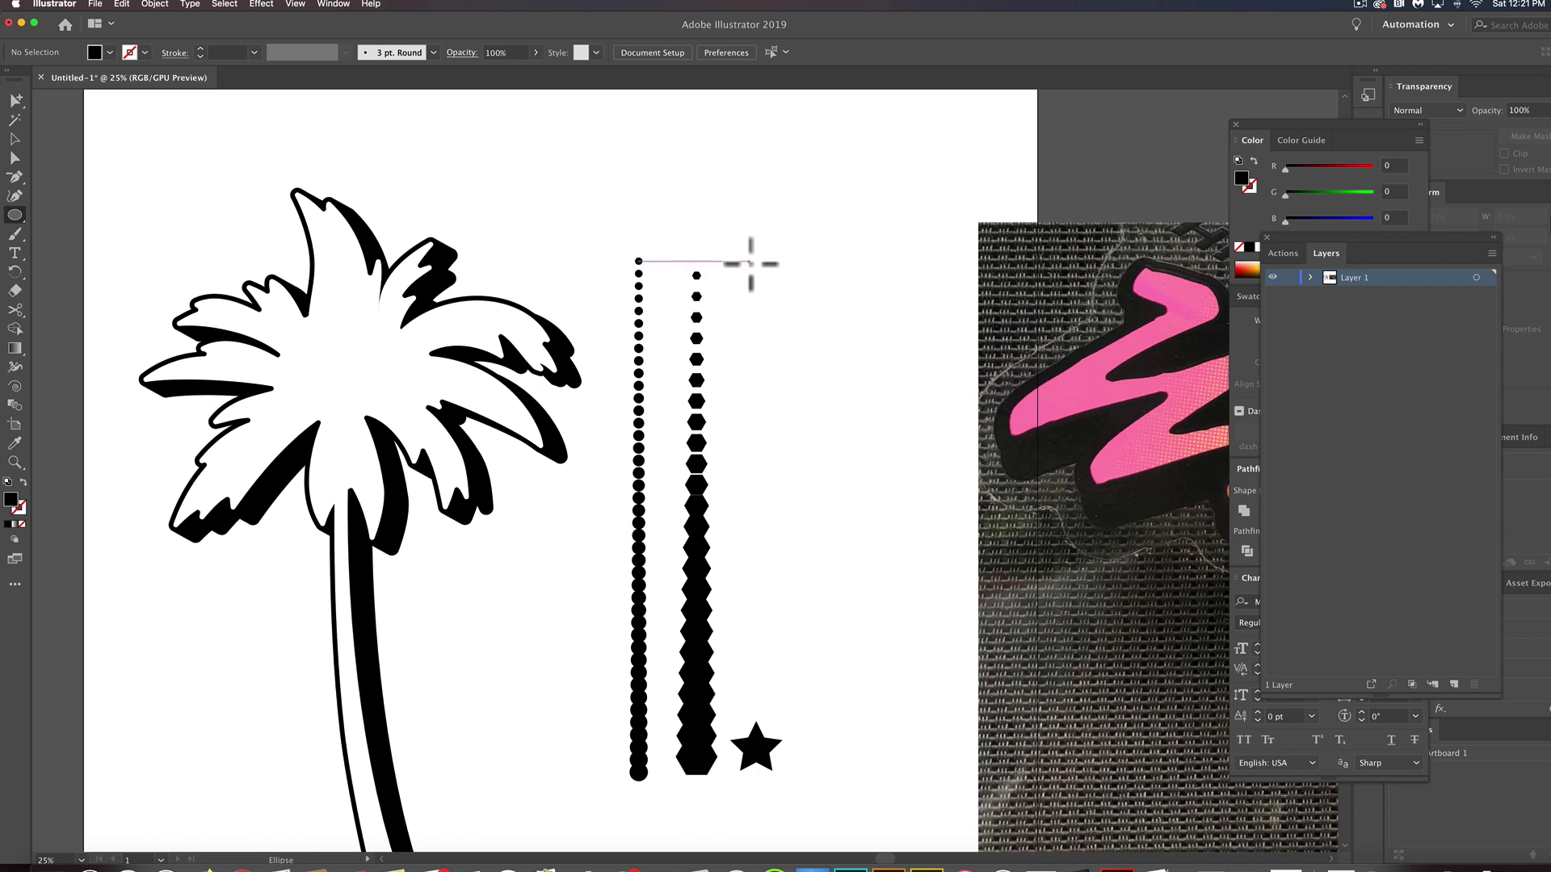
pyautogui.moveTo(746, 275); pyautogui.dragTo(747, 274)
pyautogui.press('super+shift+a')
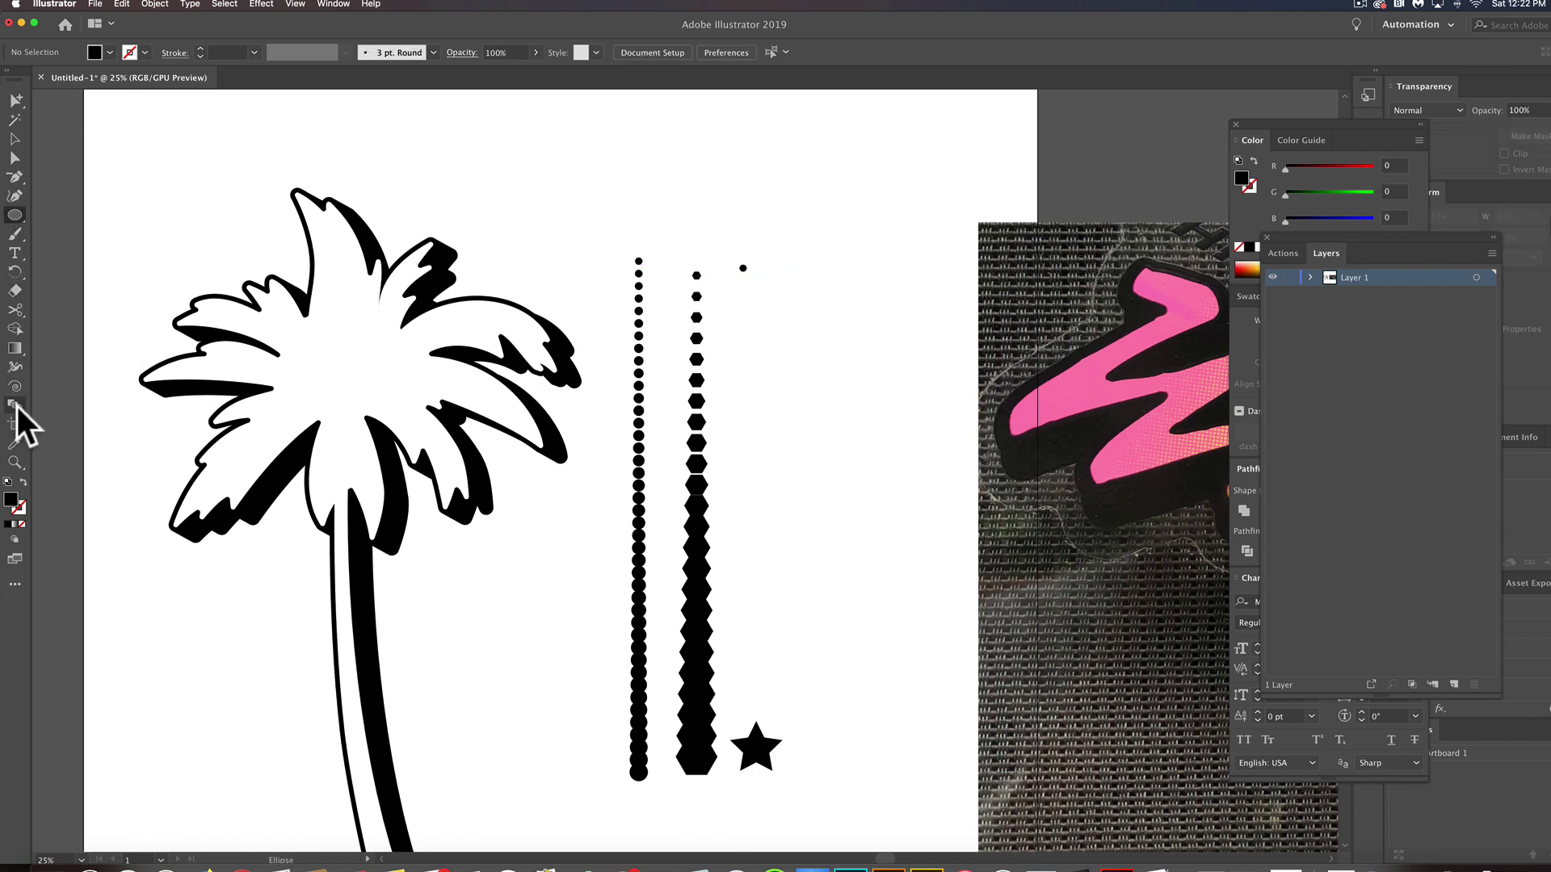
# Fill the star with dark red (R 185, G 0, B 0) and blend it with the tiny black circle above it.
pyautogui.click(15, 405)
pyautogui.click(759, 744)
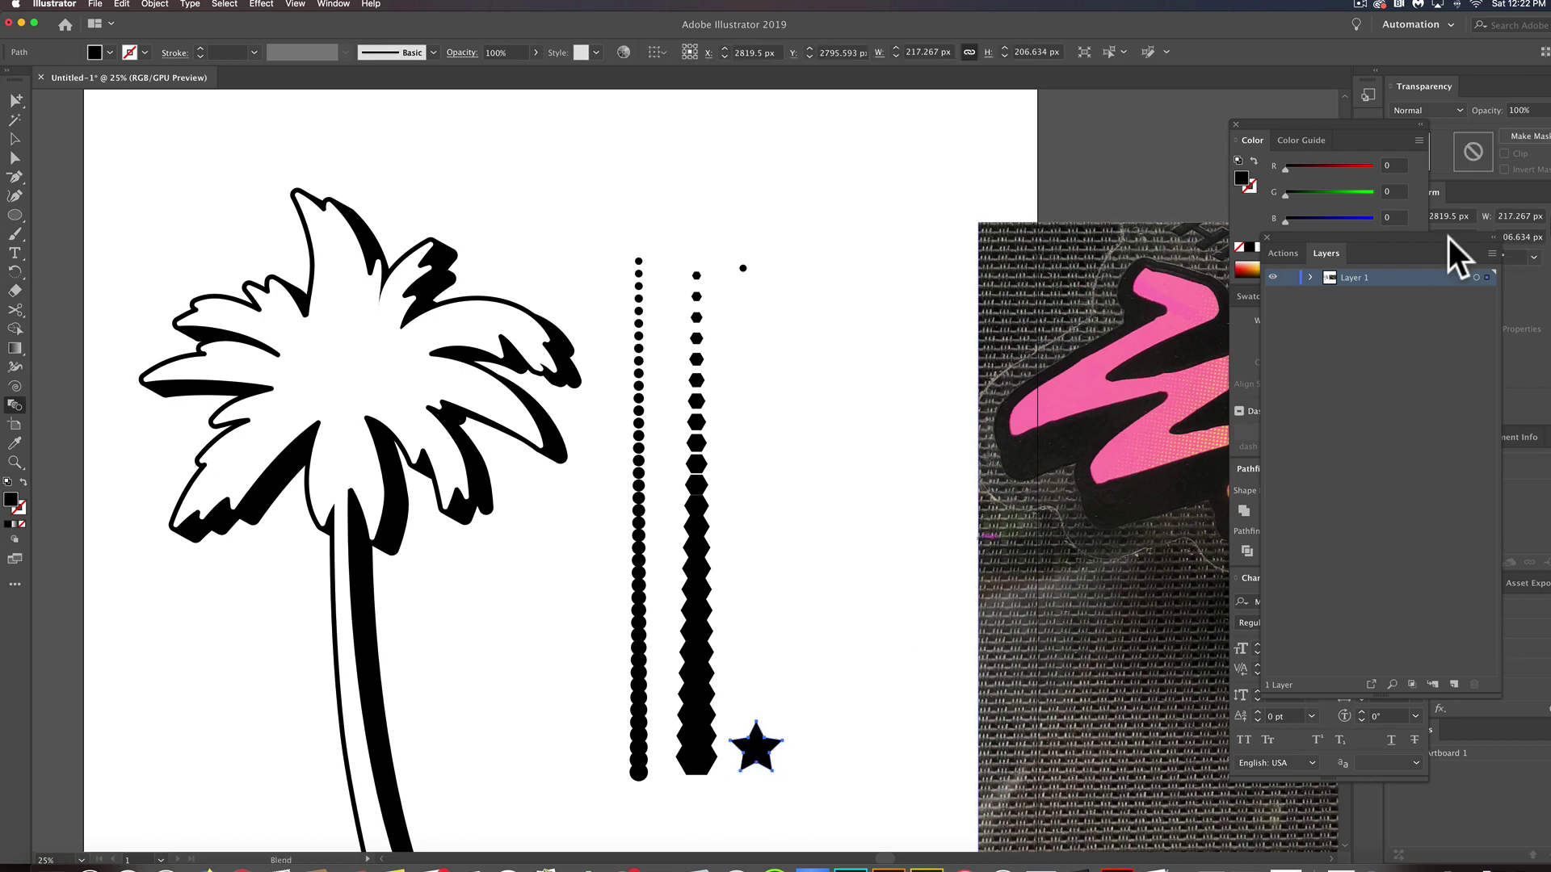
pyautogui.click(1349, 168)
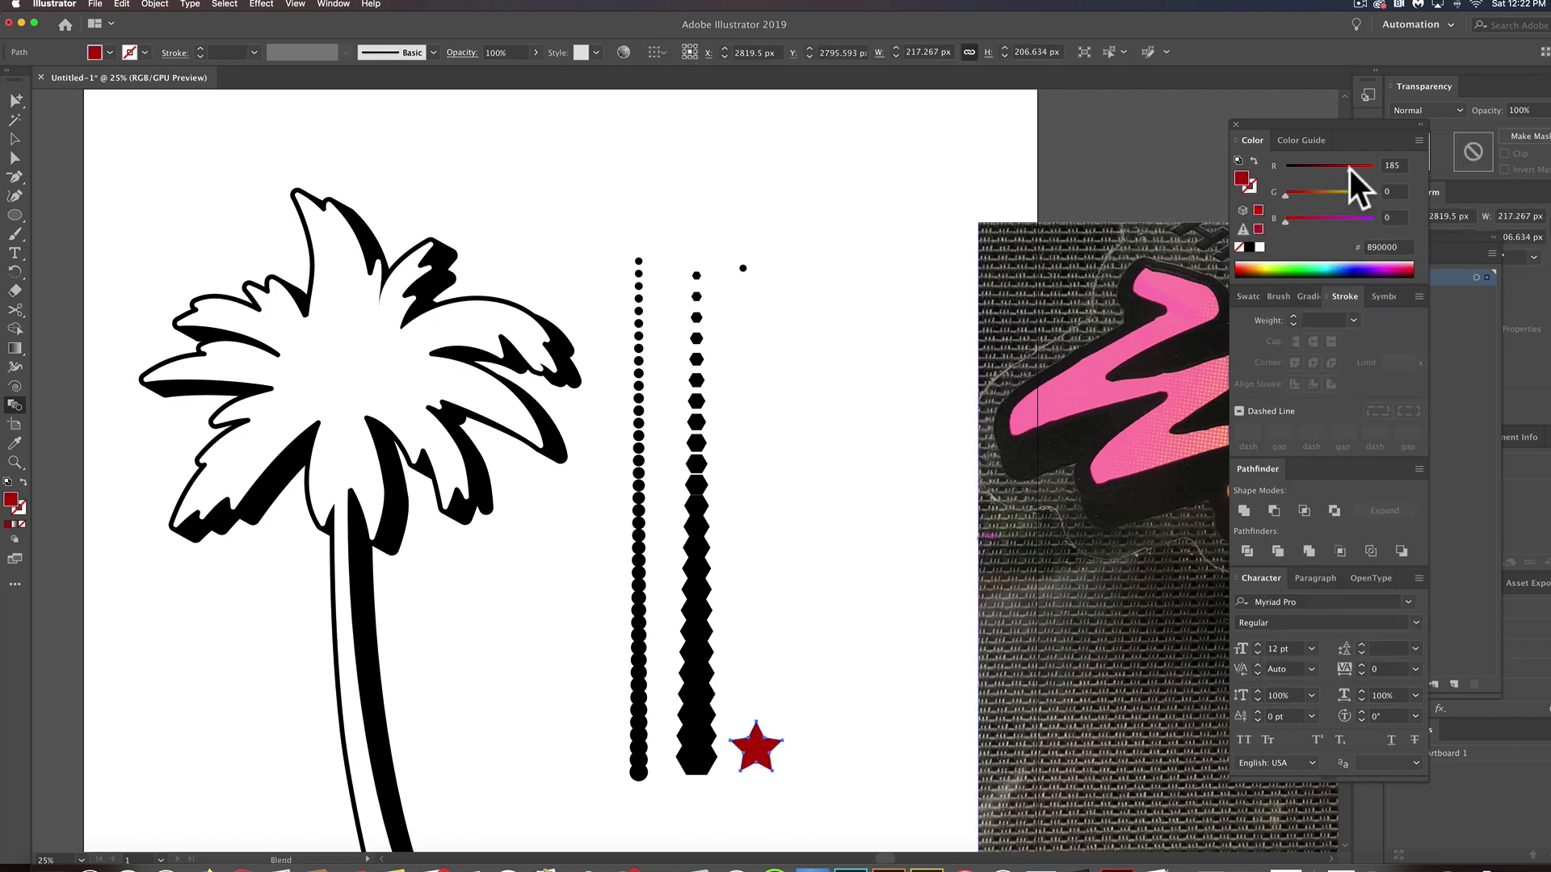
pyautogui.keyDown('super'); pyautogui.click(1003, 692); pyautogui.keyUp('super')
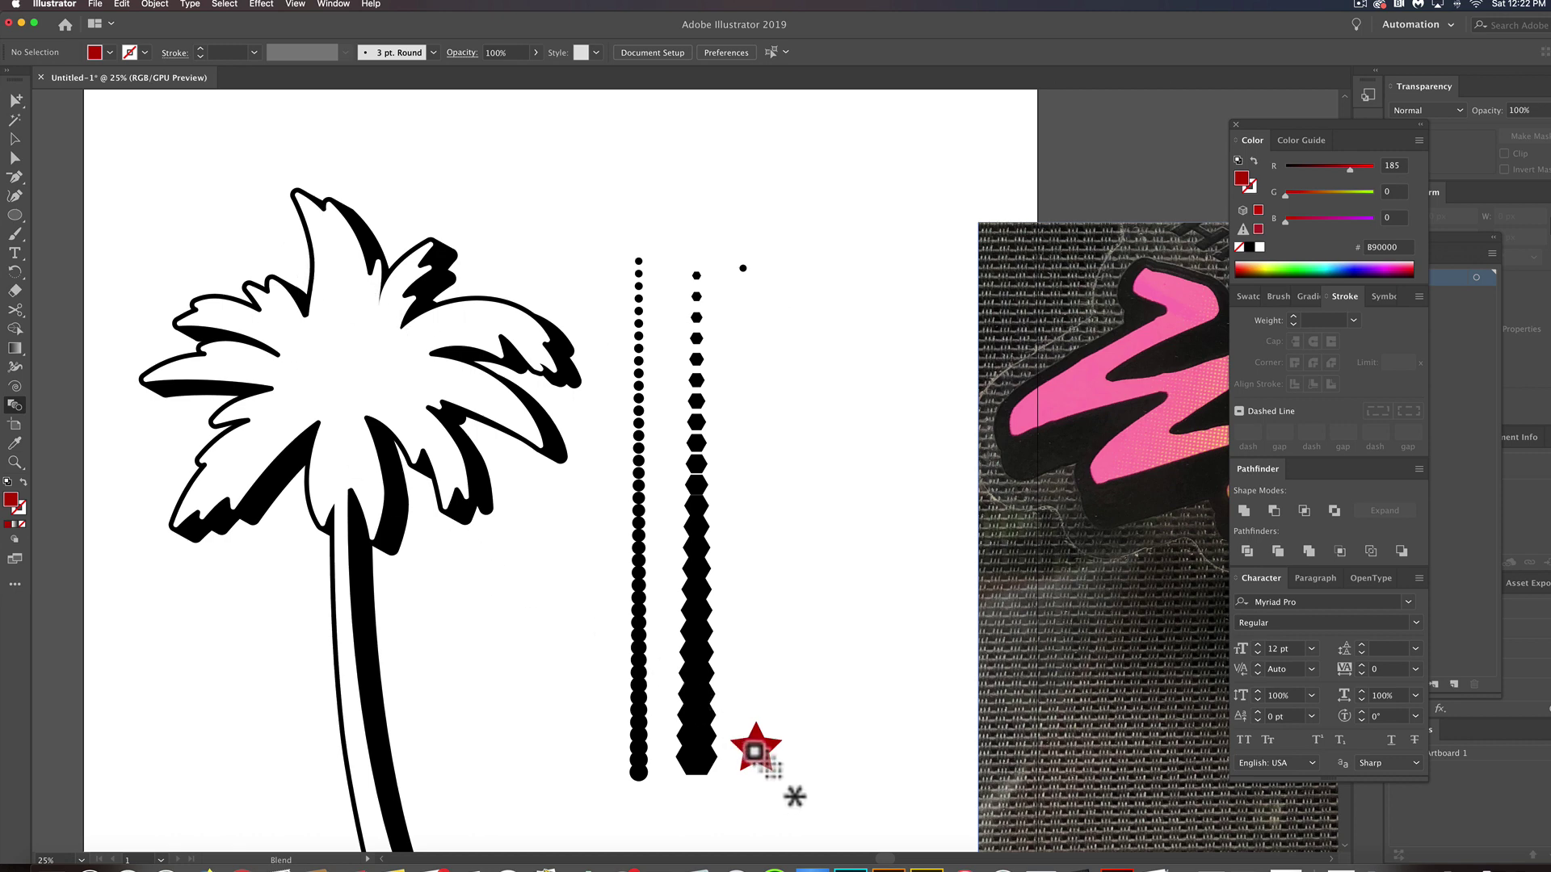
pyautogui.click(743, 271)
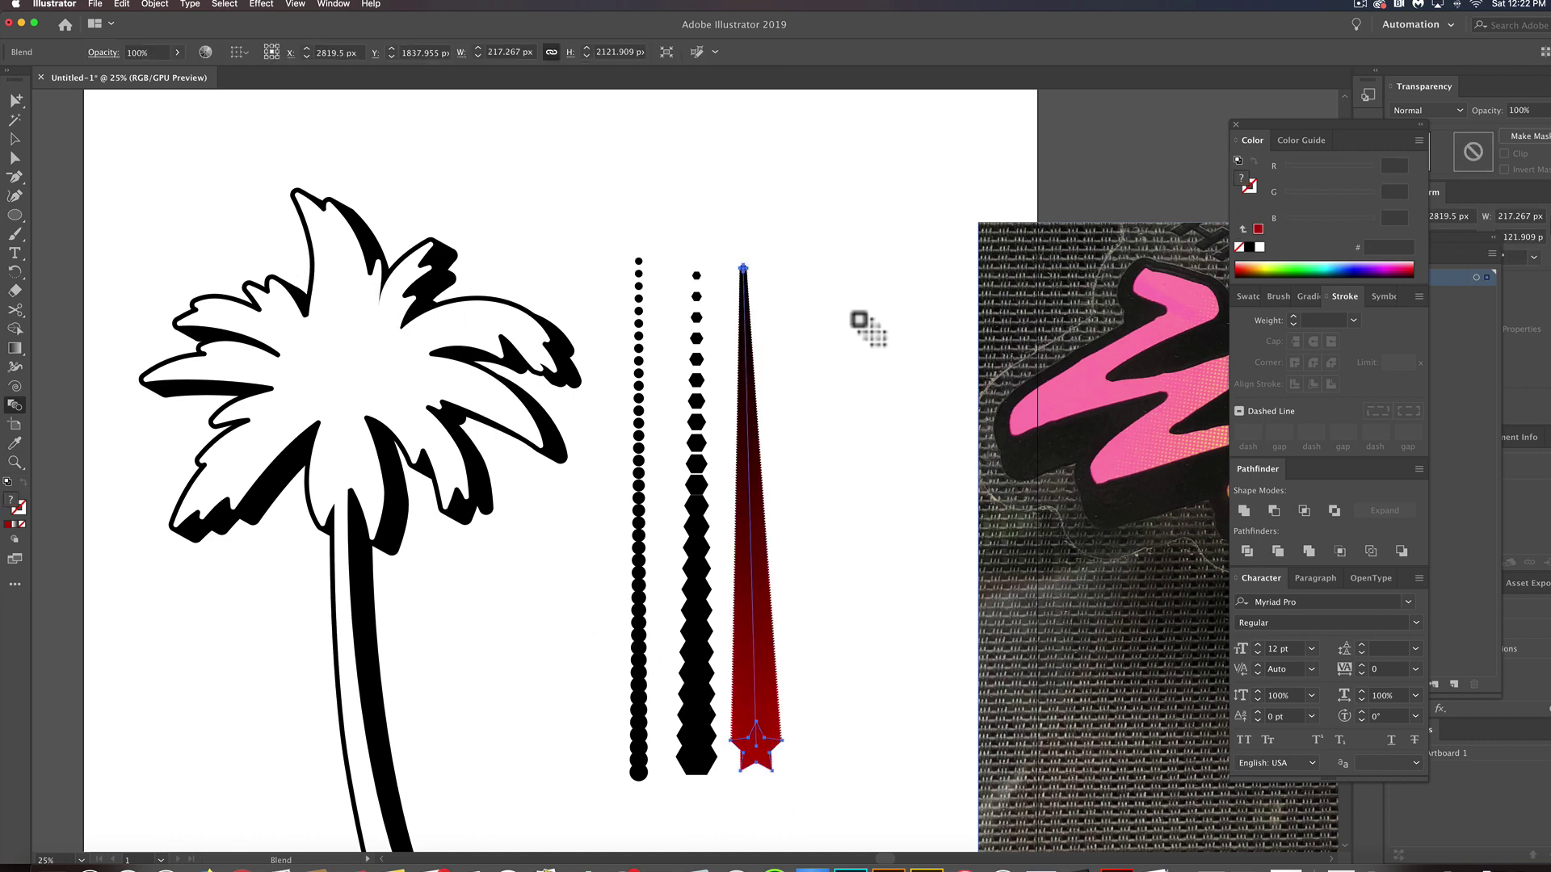
pyautogui.keyDown('super'); pyautogui.click(859, 345); pyautogui.keyUp('super')
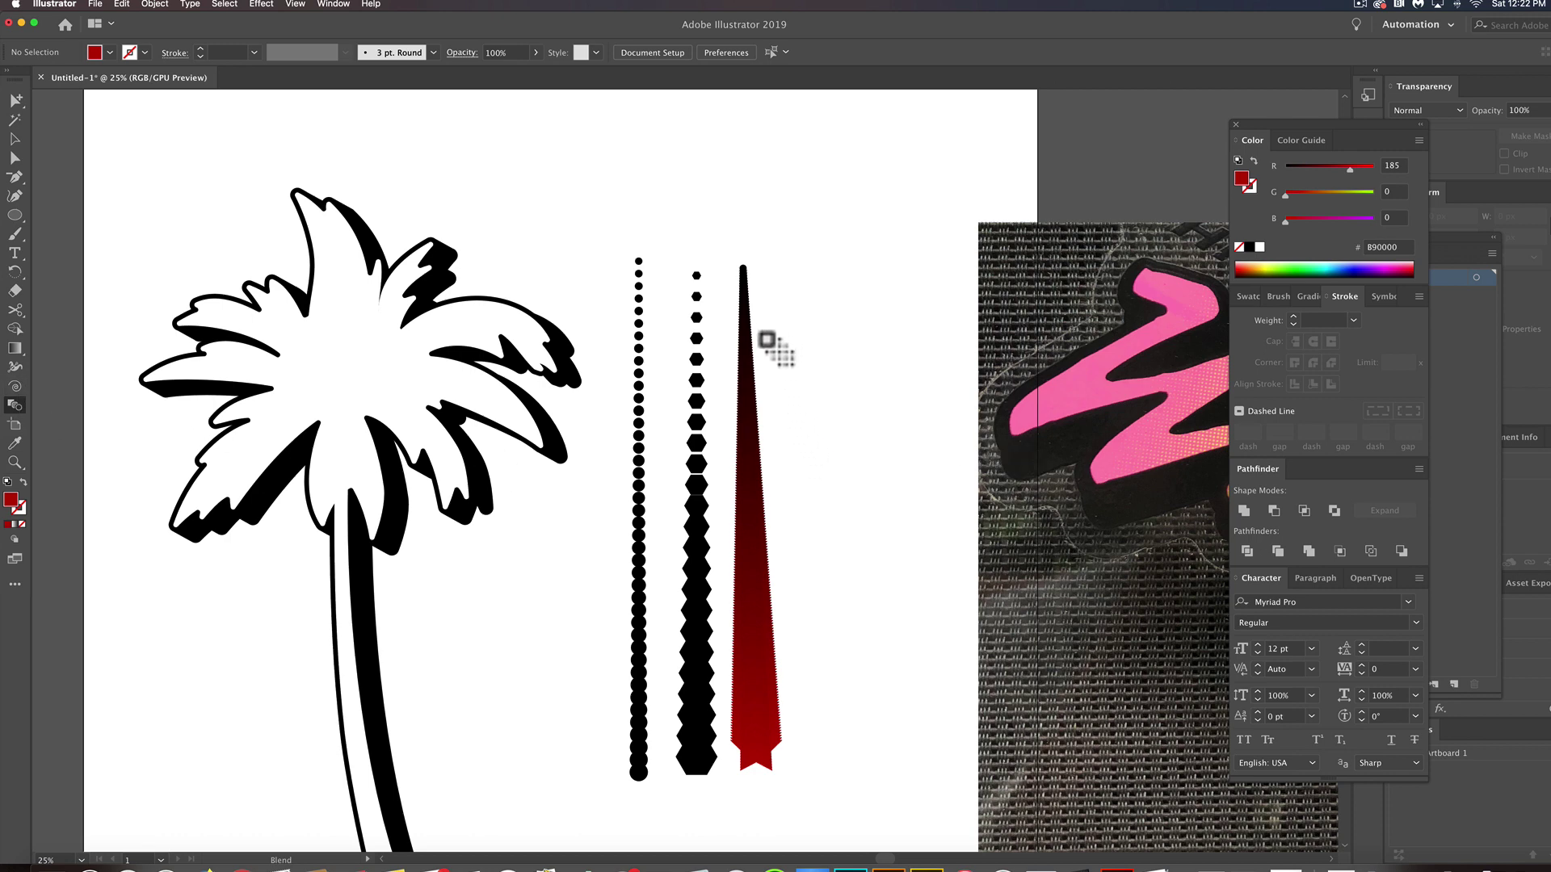
# Set the star blend's spacing to Specified Steps with 30 steps and preview it.
pyautogui.click(15, 139)
pyautogui.click(755, 413)
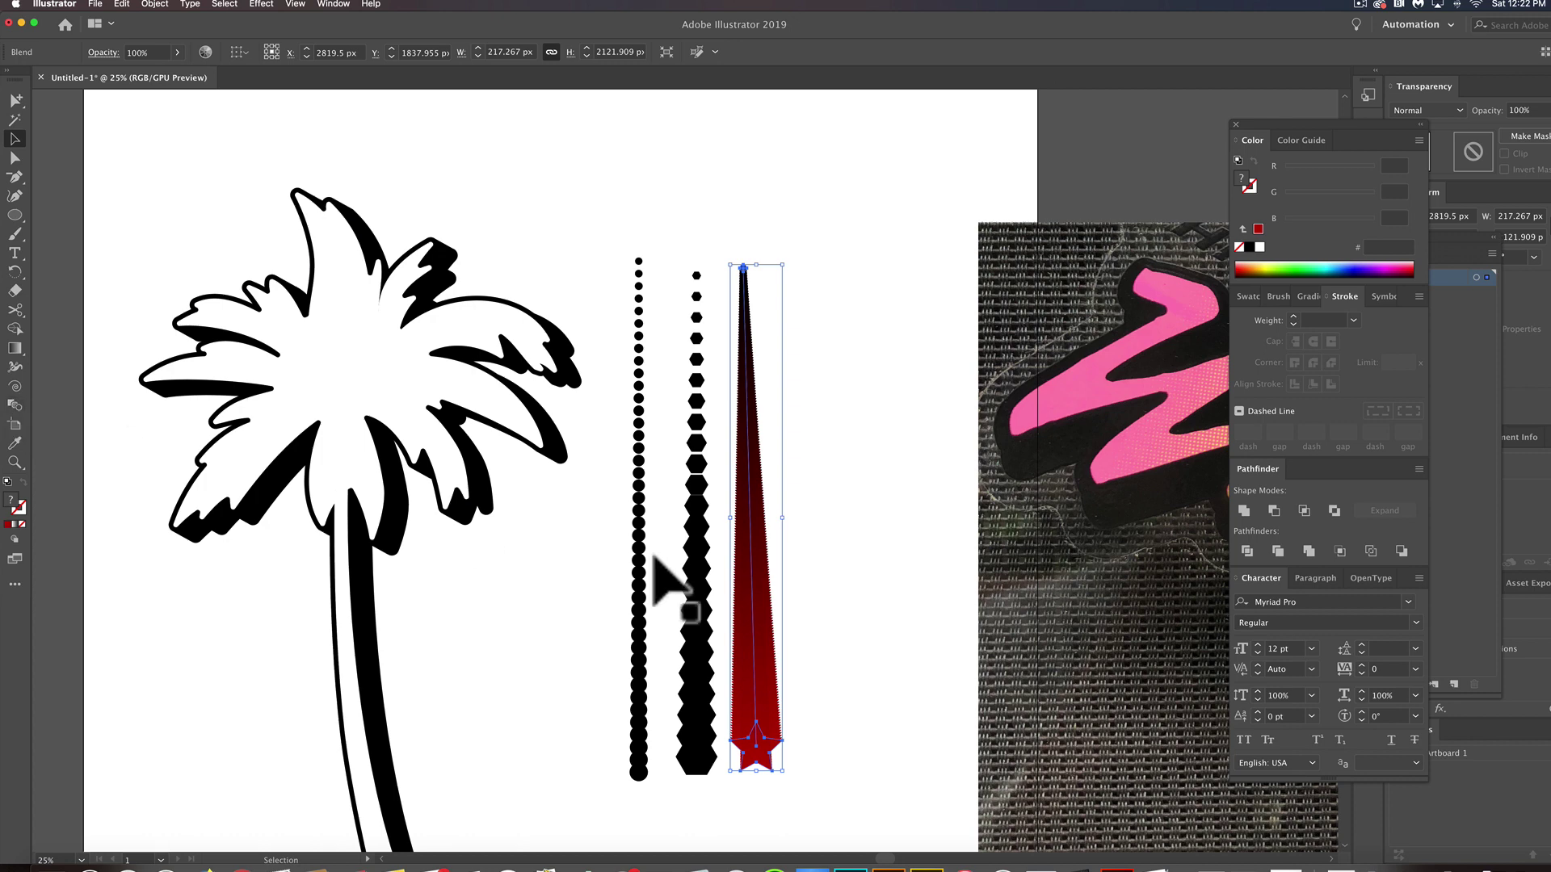
pyautogui.doubleClick(16, 404)
pyautogui.click(811, 326)
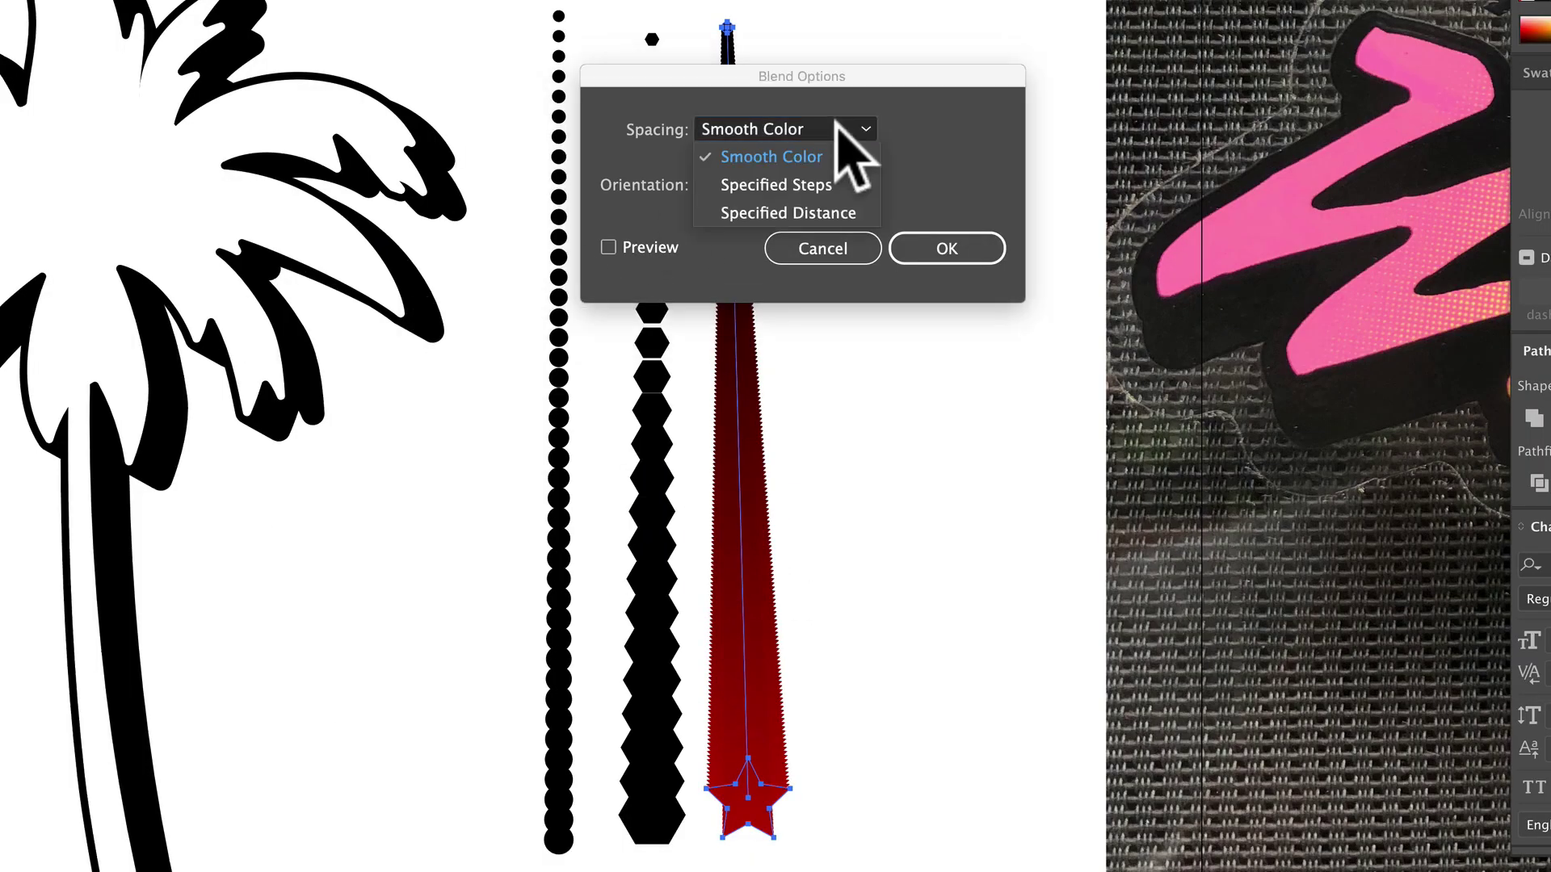
pyautogui.click(835, 174)
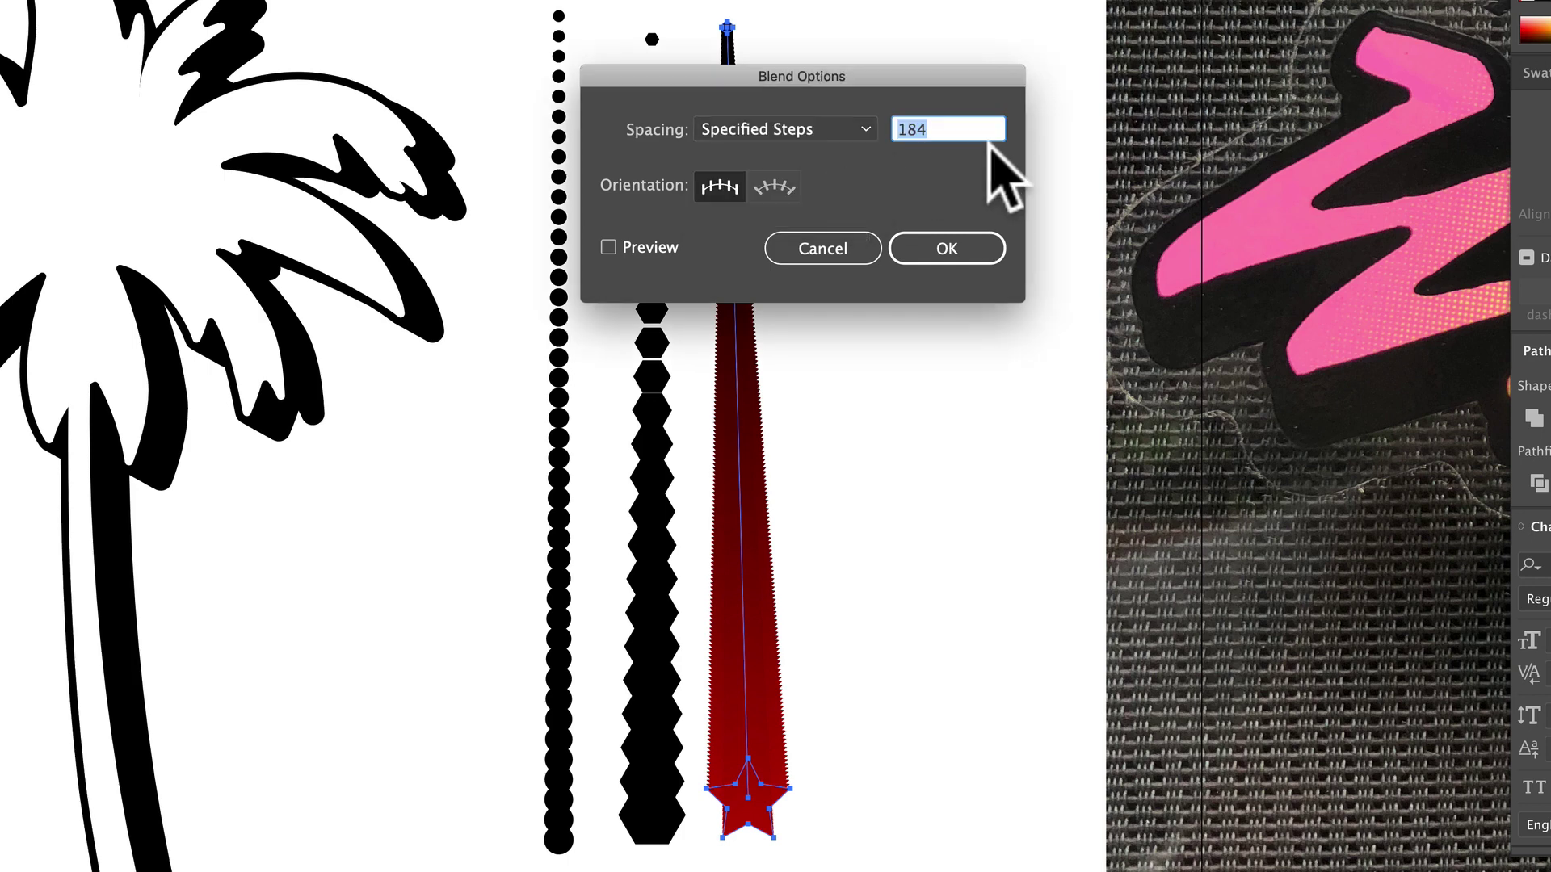
pyautogui.moveTo(919, 70); pyautogui.dragTo(1165, 38)
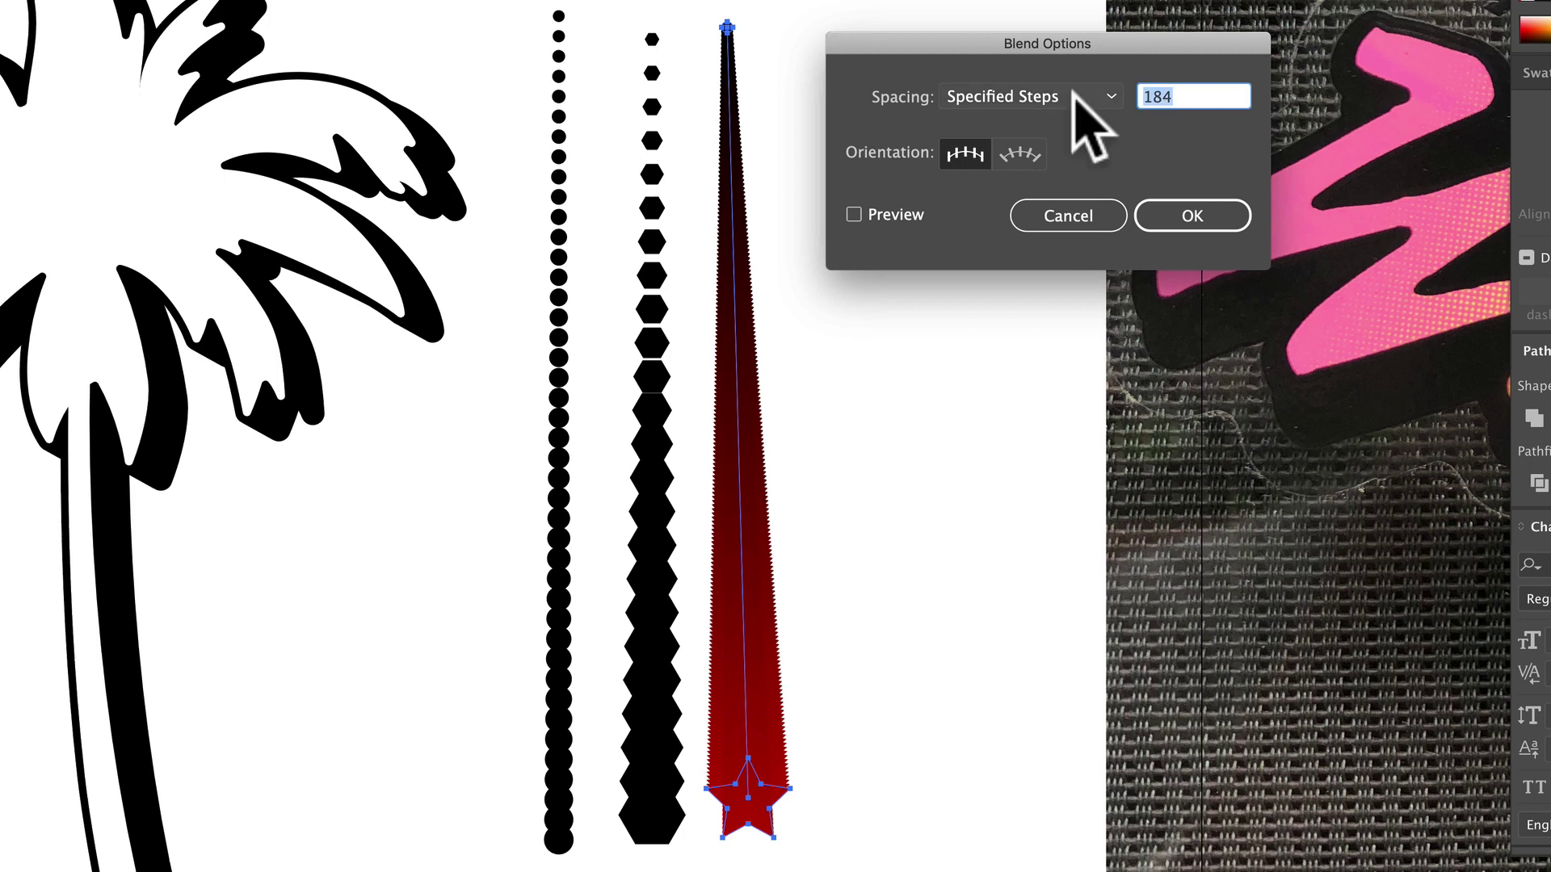
pyautogui.write('30')
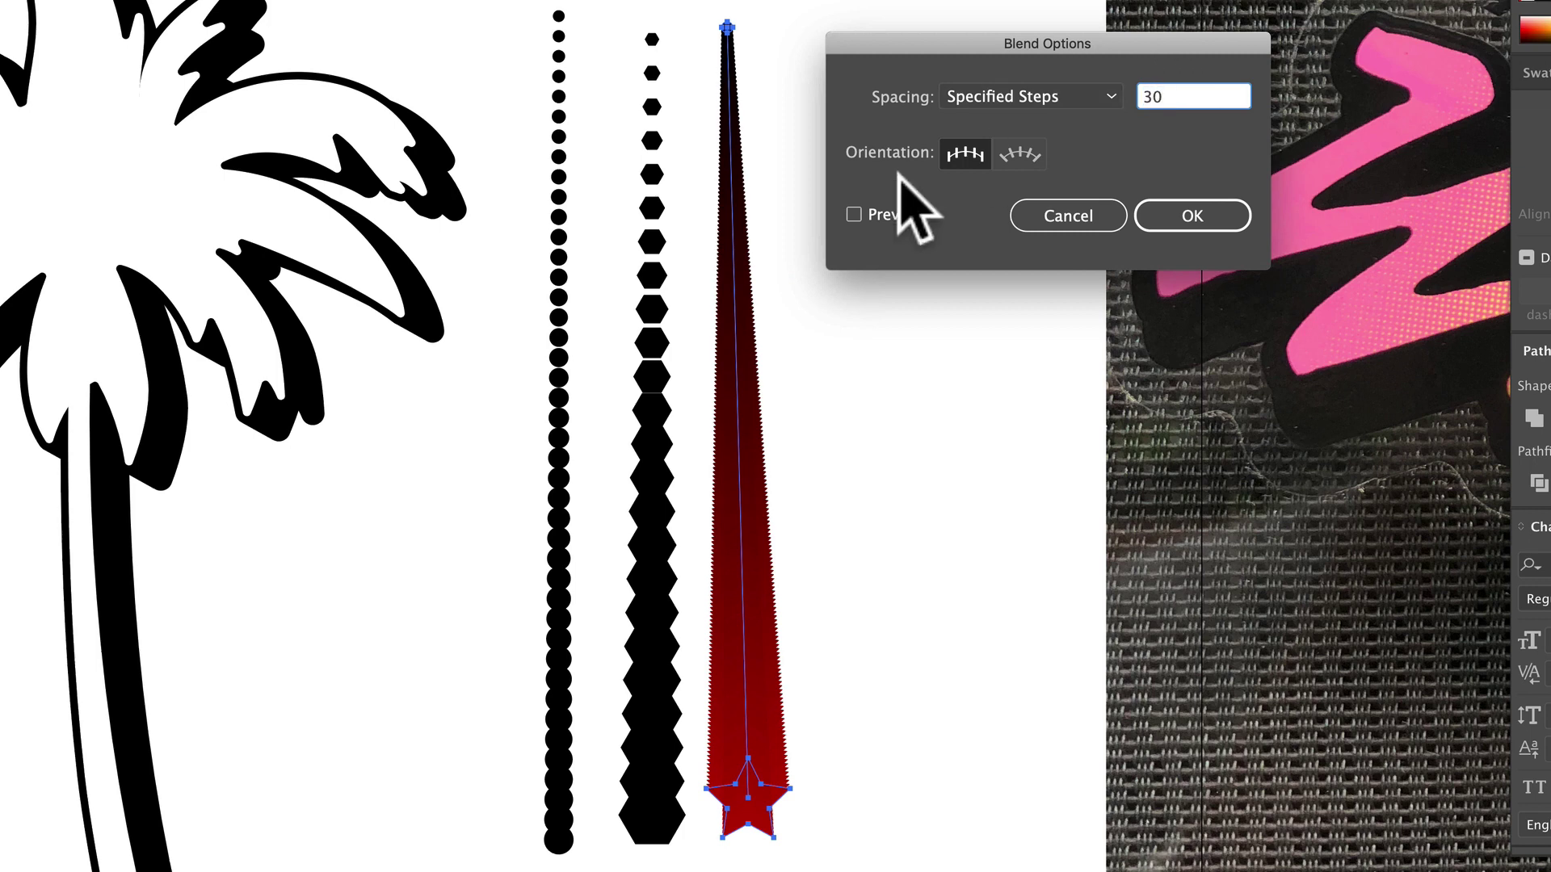
pyautogui.click(853, 214)
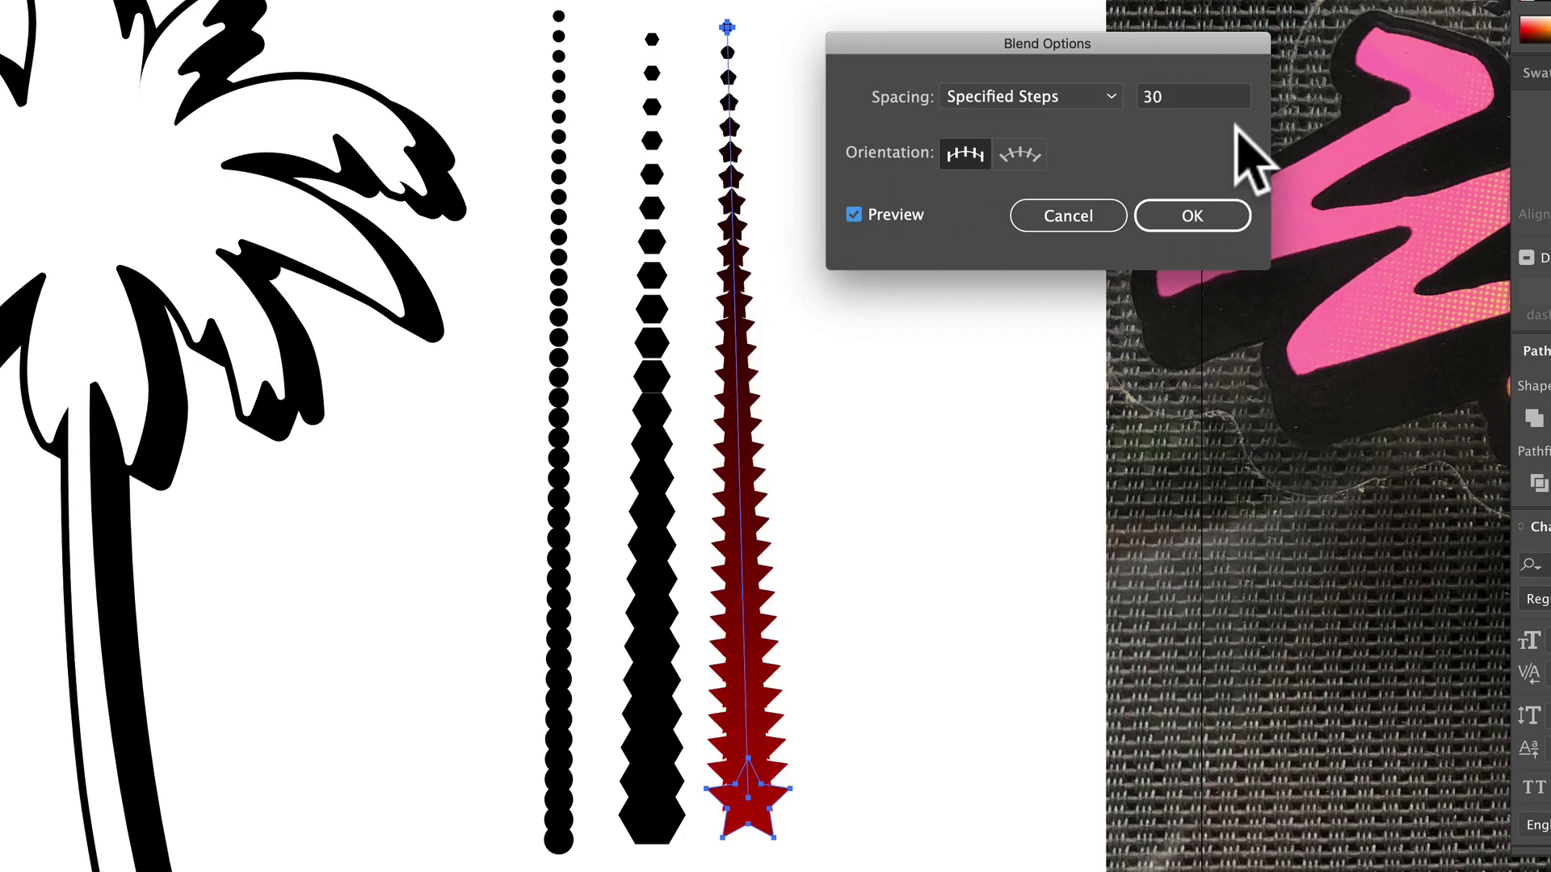
# Reduce the star blend to 20 specified steps, apply the options and clear the selection.
pyautogui.click(1208, 100)
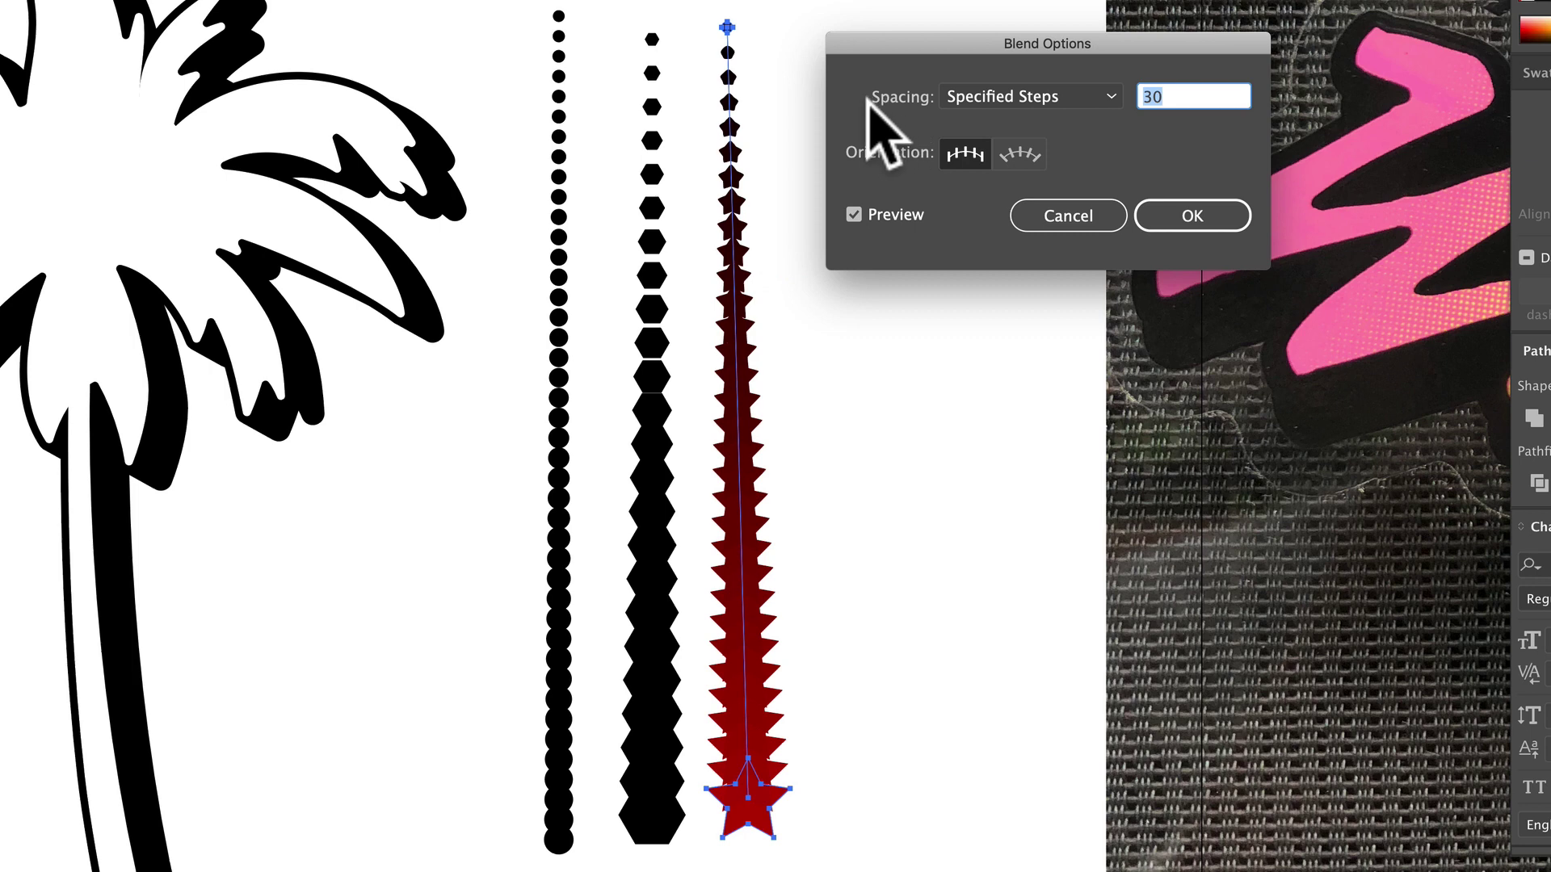
pyautogui.write('2')
pyautogui.click(853, 214)
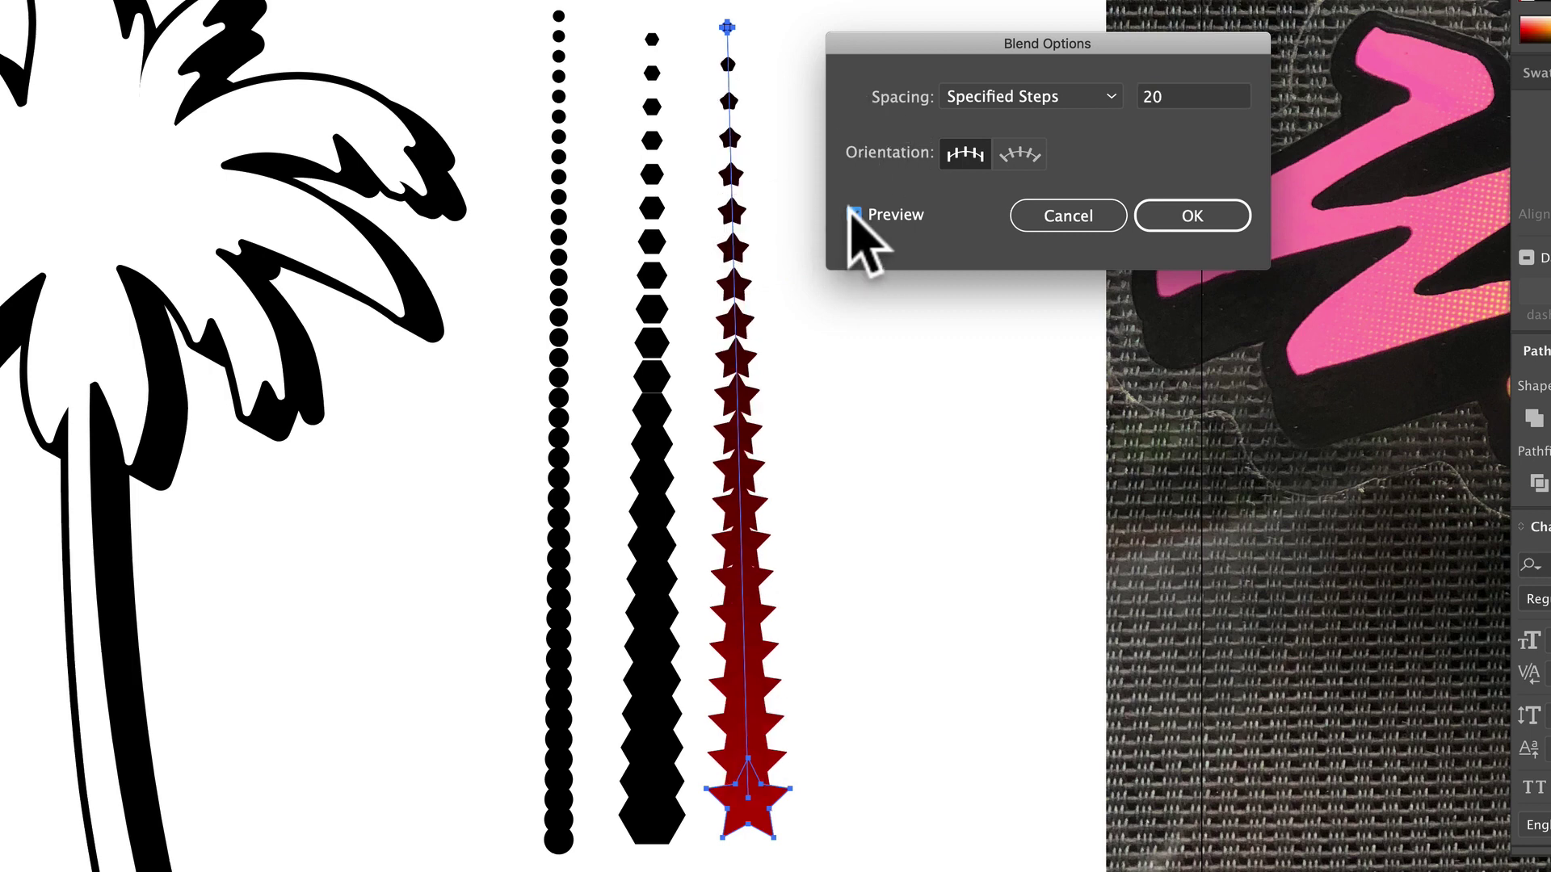
pyautogui.click(853, 214)
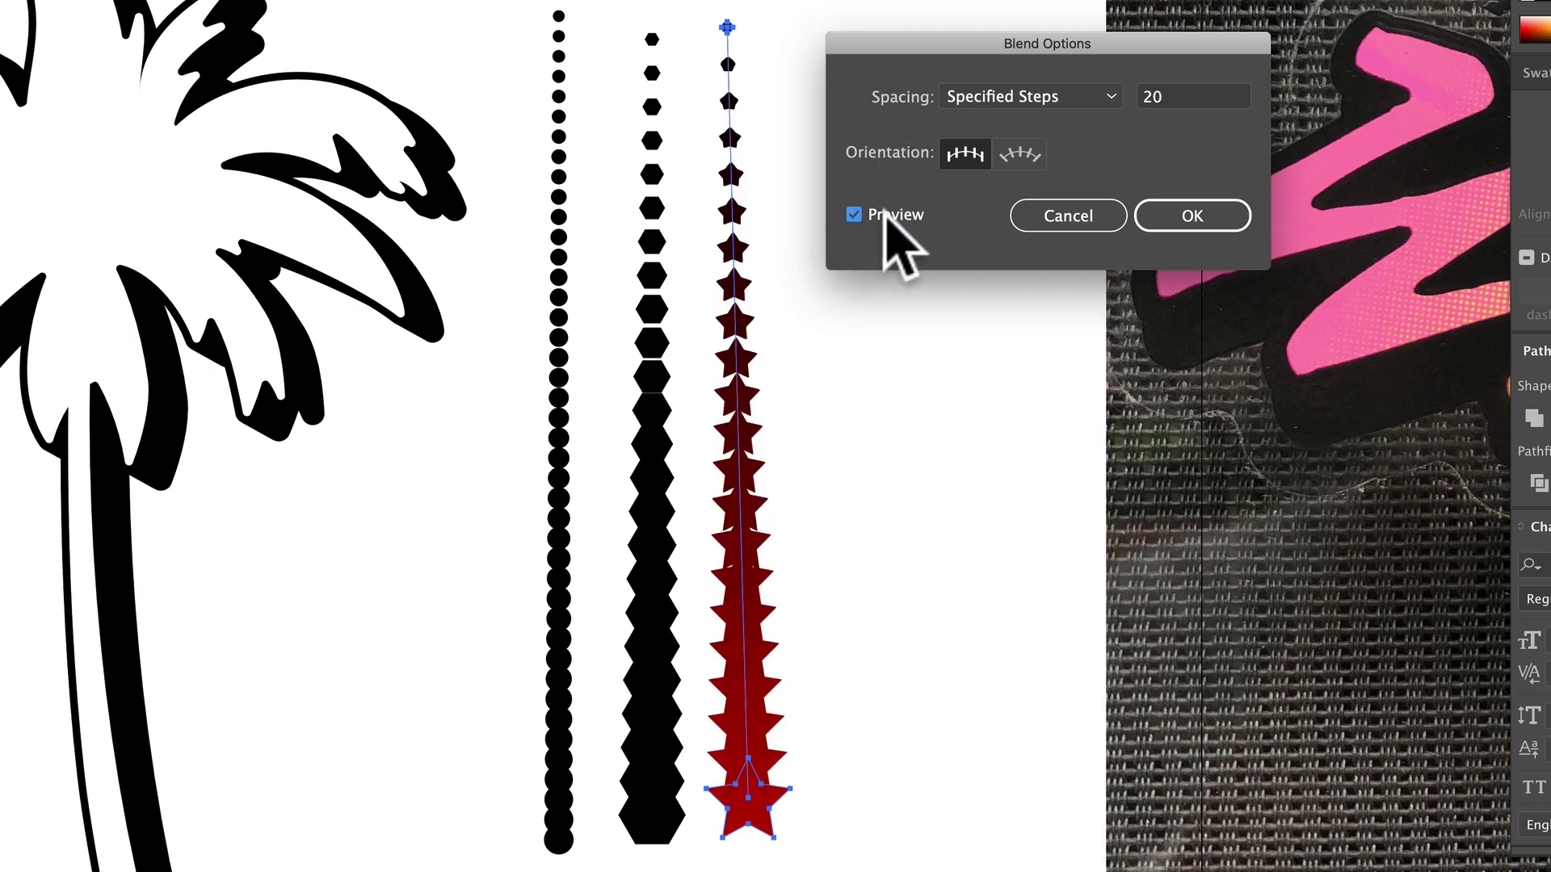
pyautogui.click(1184, 220)
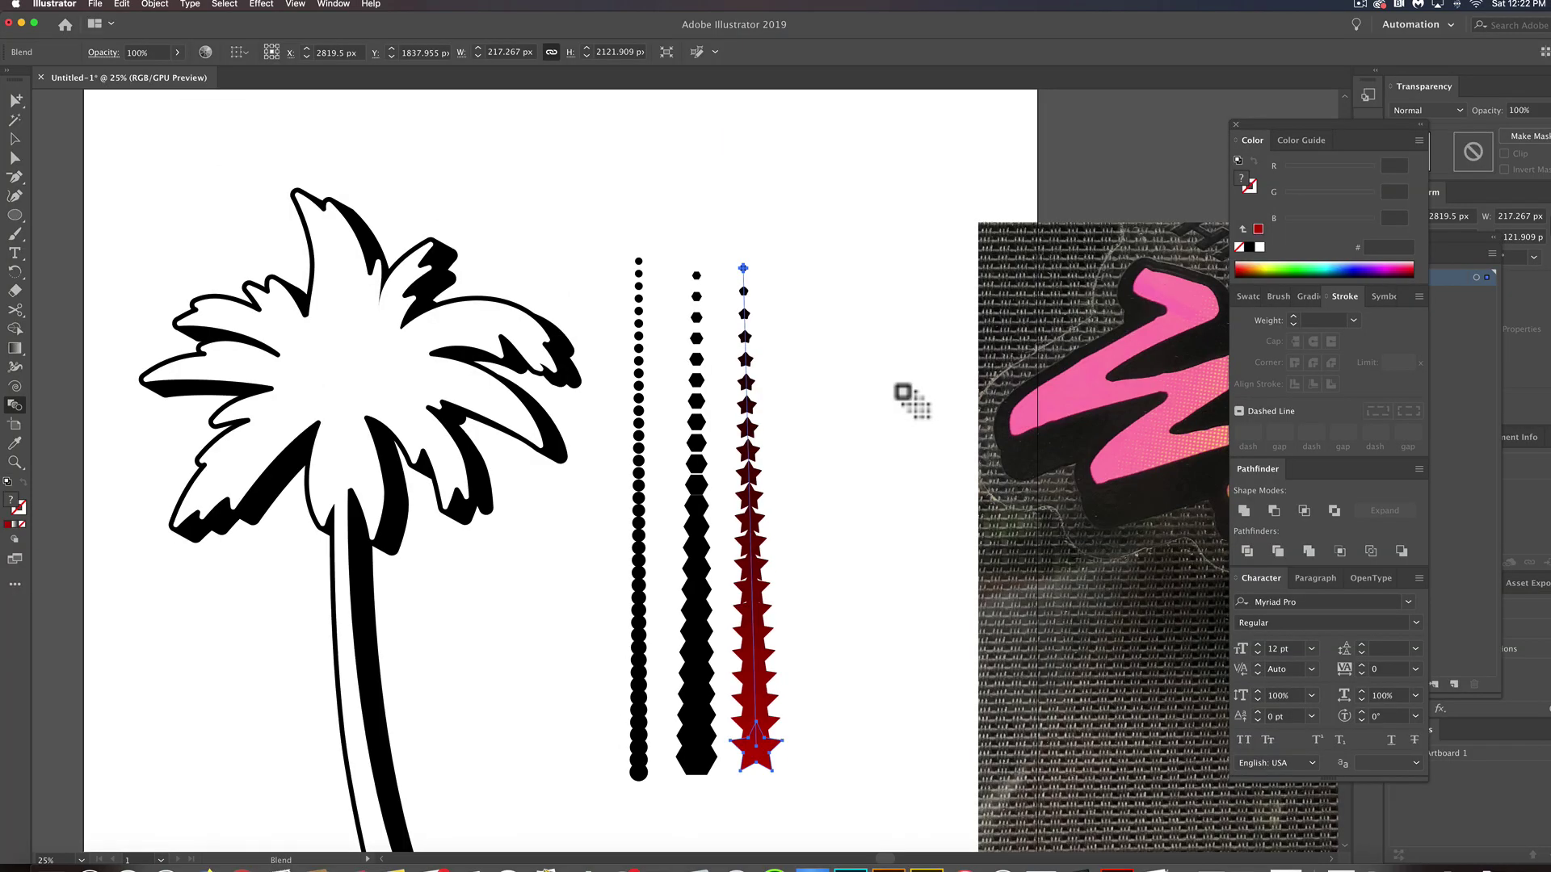
pyautogui.click(1002, 229)
# Move only the tiny circle atop the star blend horizontally right to about X 3355.5 px, slanting the blend, and clear the selection.
pyautogui.click(15, 158)
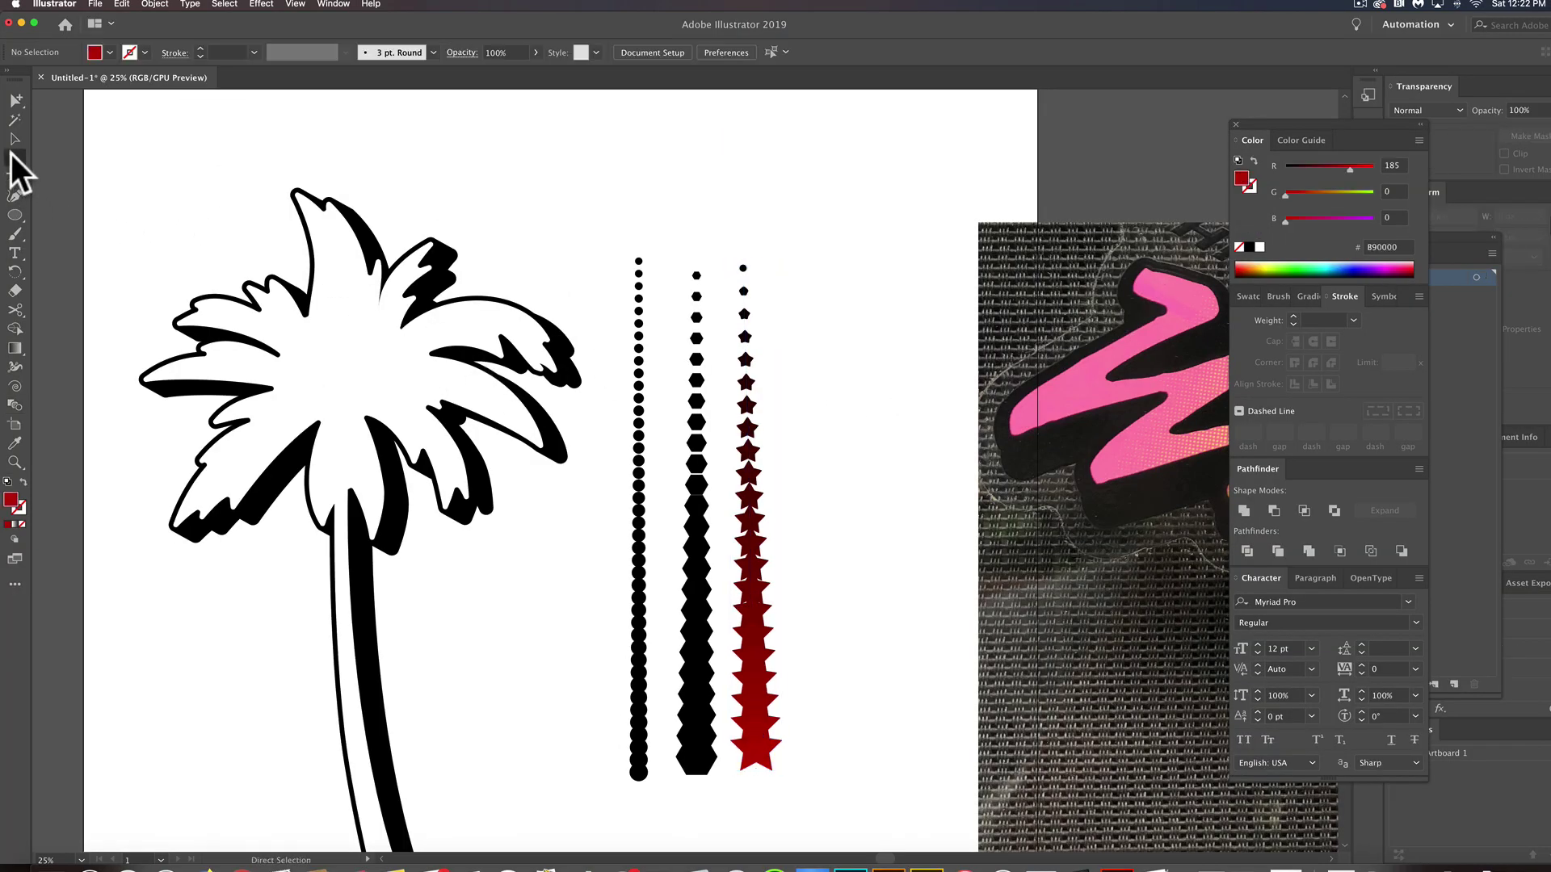
pyautogui.moveTo(722, 240); pyautogui.dragTo(767, 276)
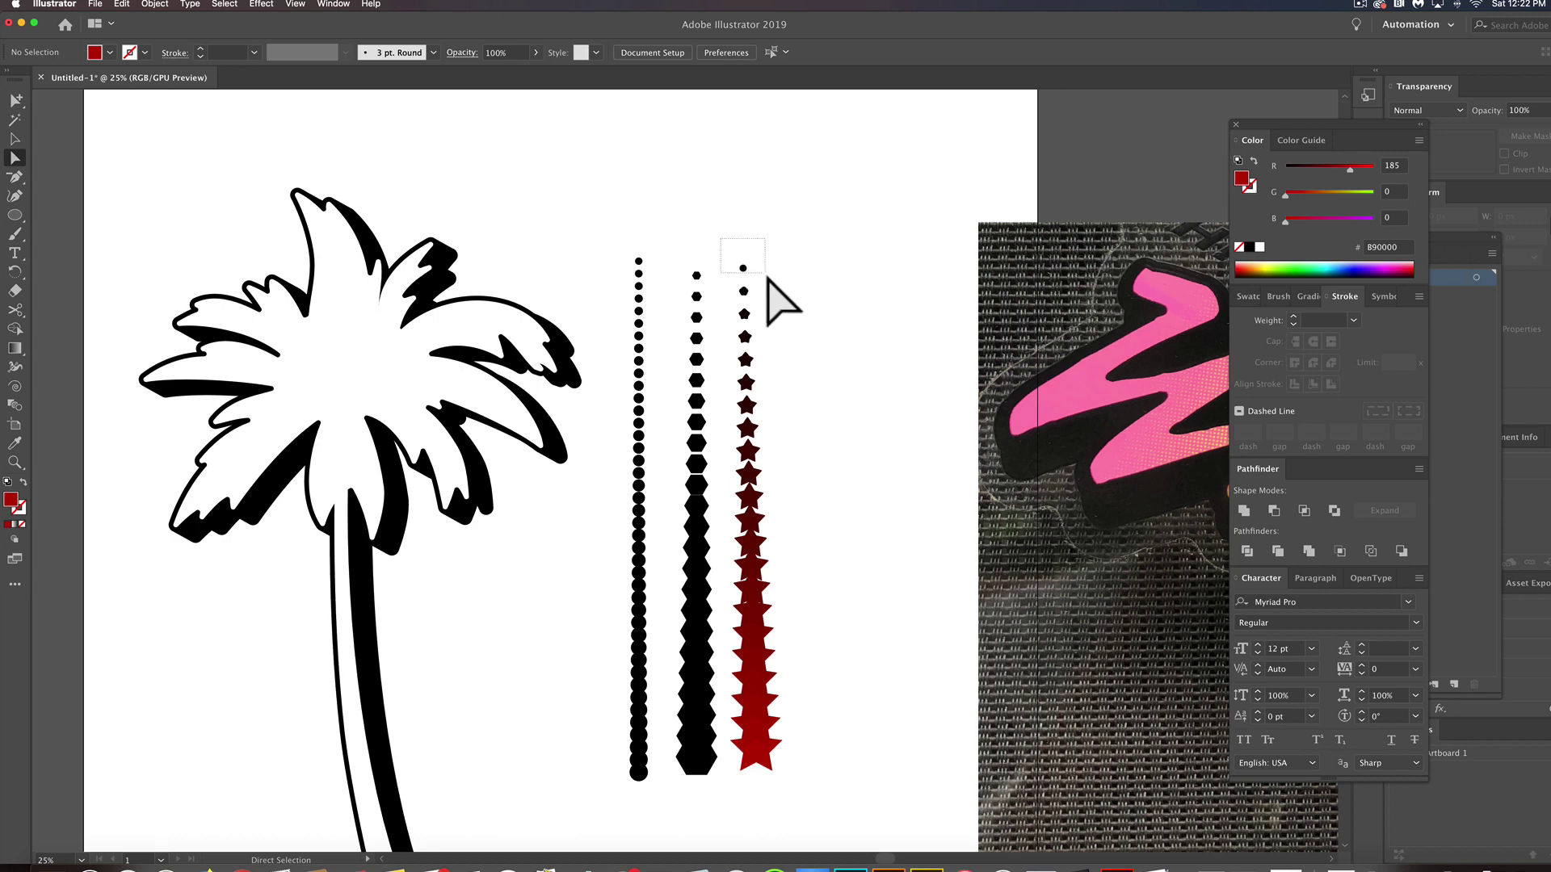
pyautogui.scroll(3, 739, 263)
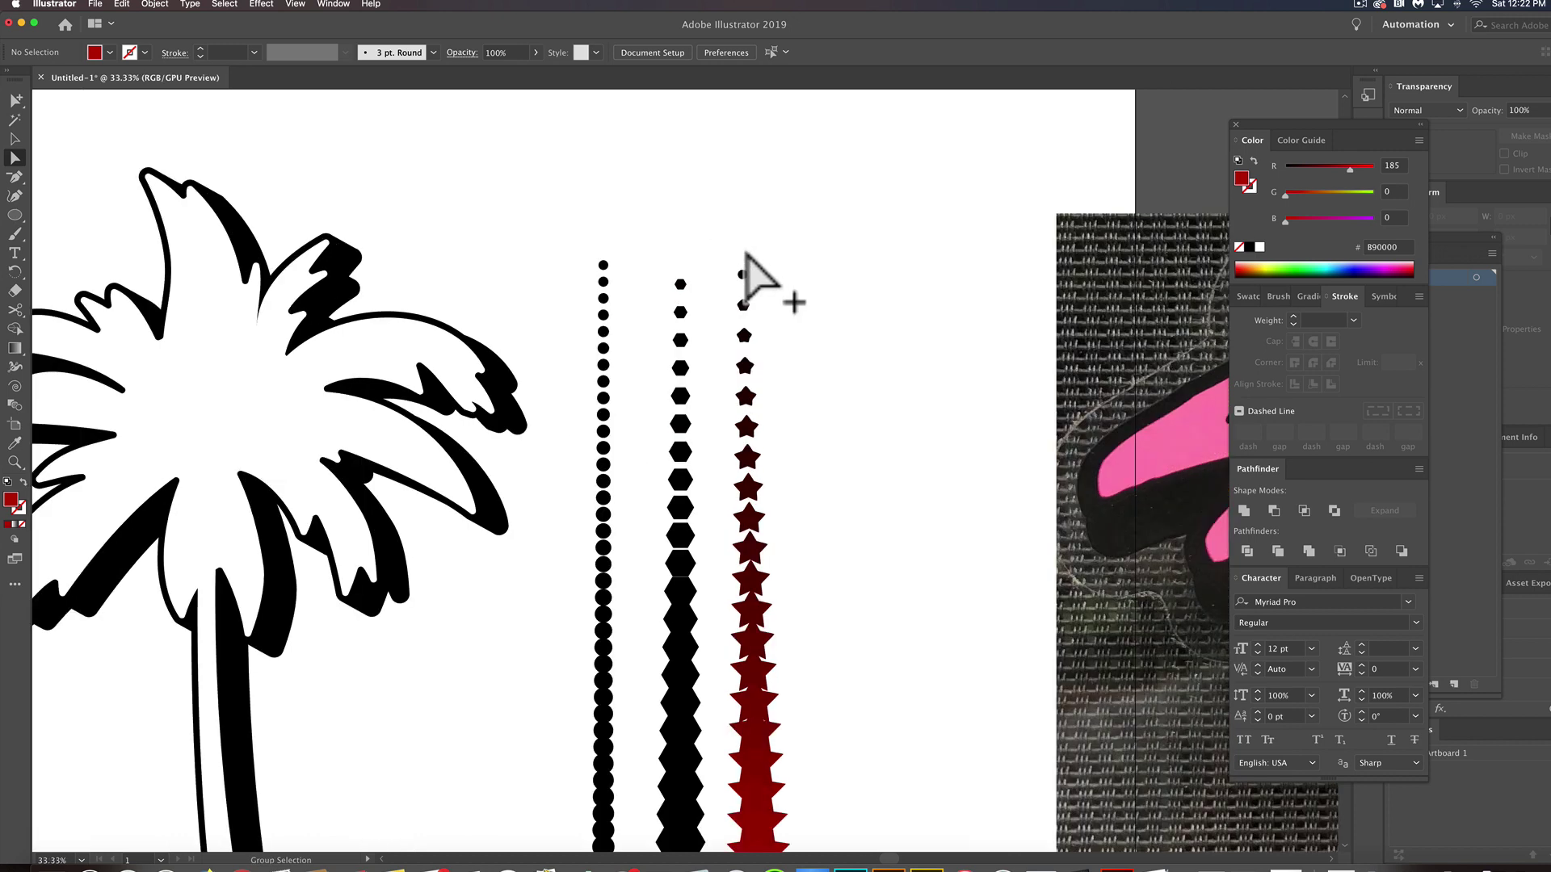
pyautogui.scroll(4, 744, 305)
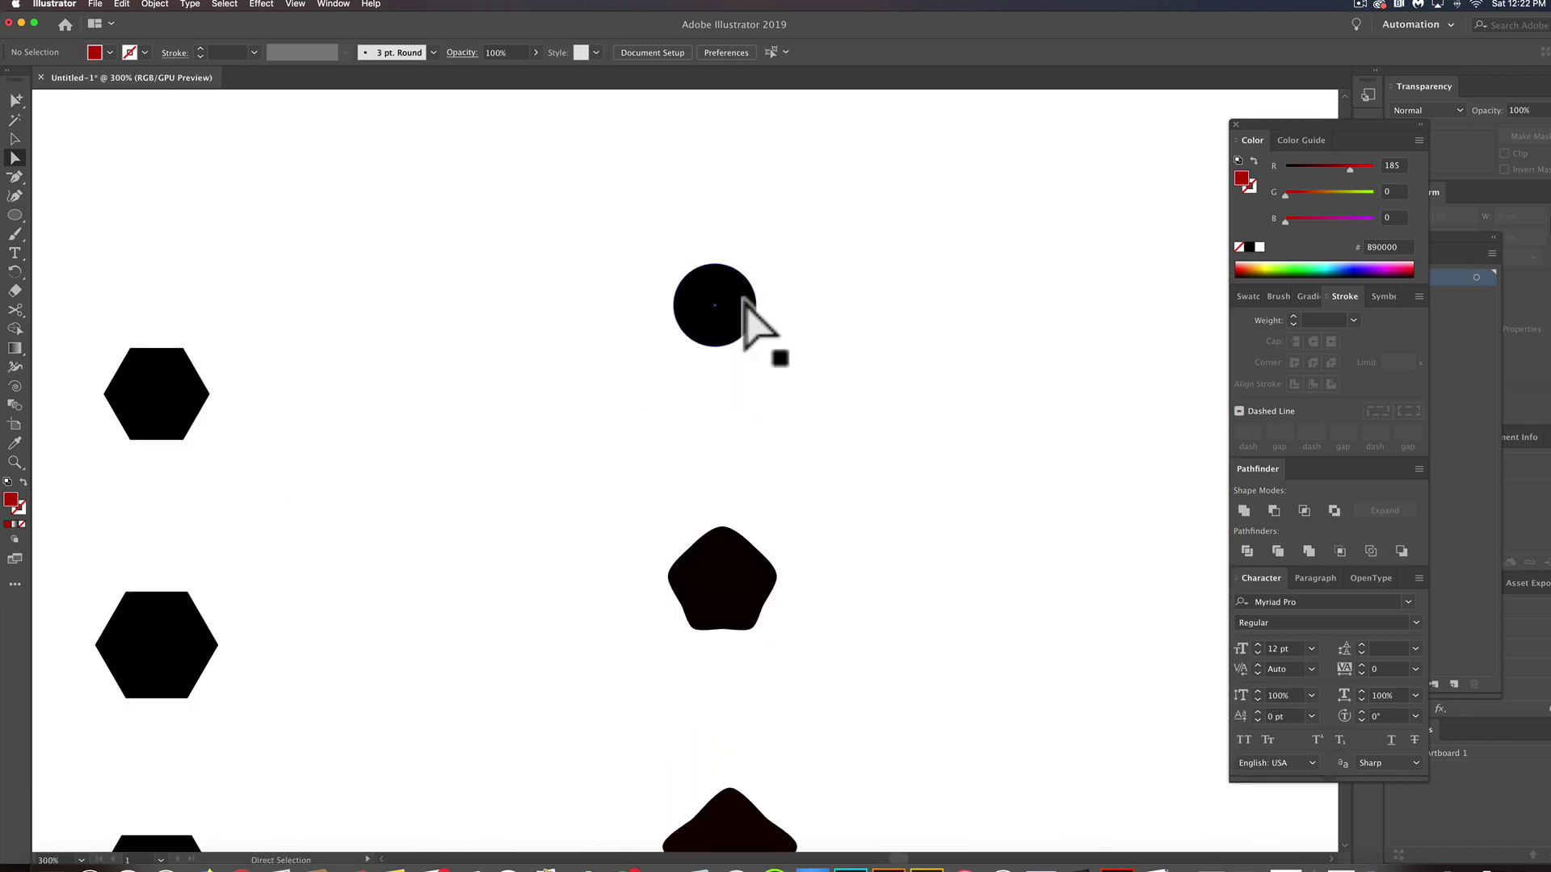
pyautogui.click(745, 310)
pyautogui.scroll(-3, 865, 426)
pyautogui.scroll(-5, 865, 410)
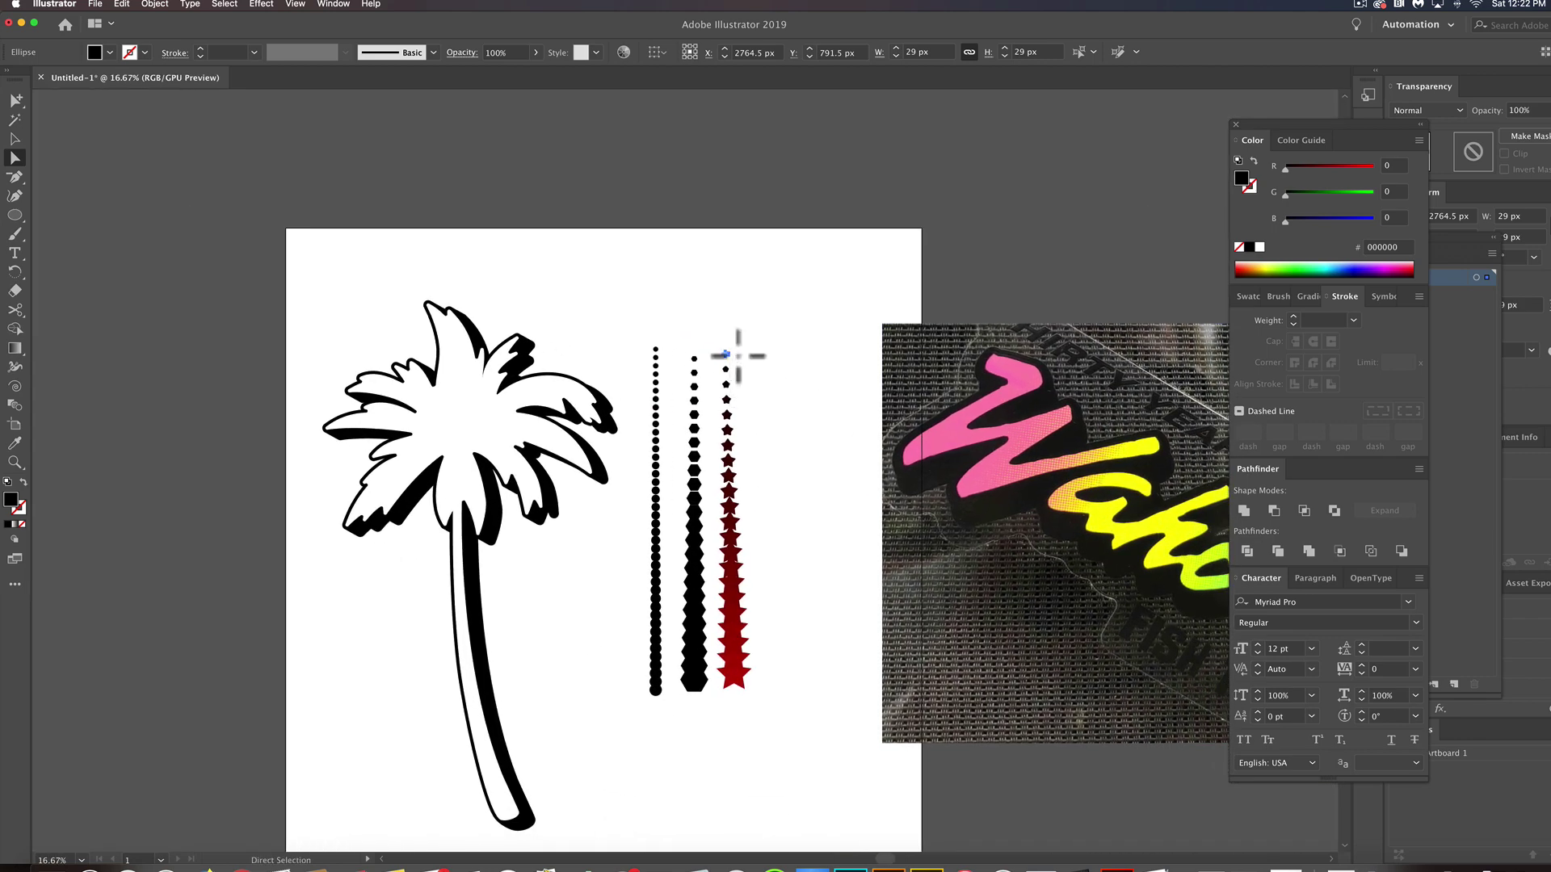
pyautogui.moveTo(737, 356); pyautogui.dragTo(831, 357)
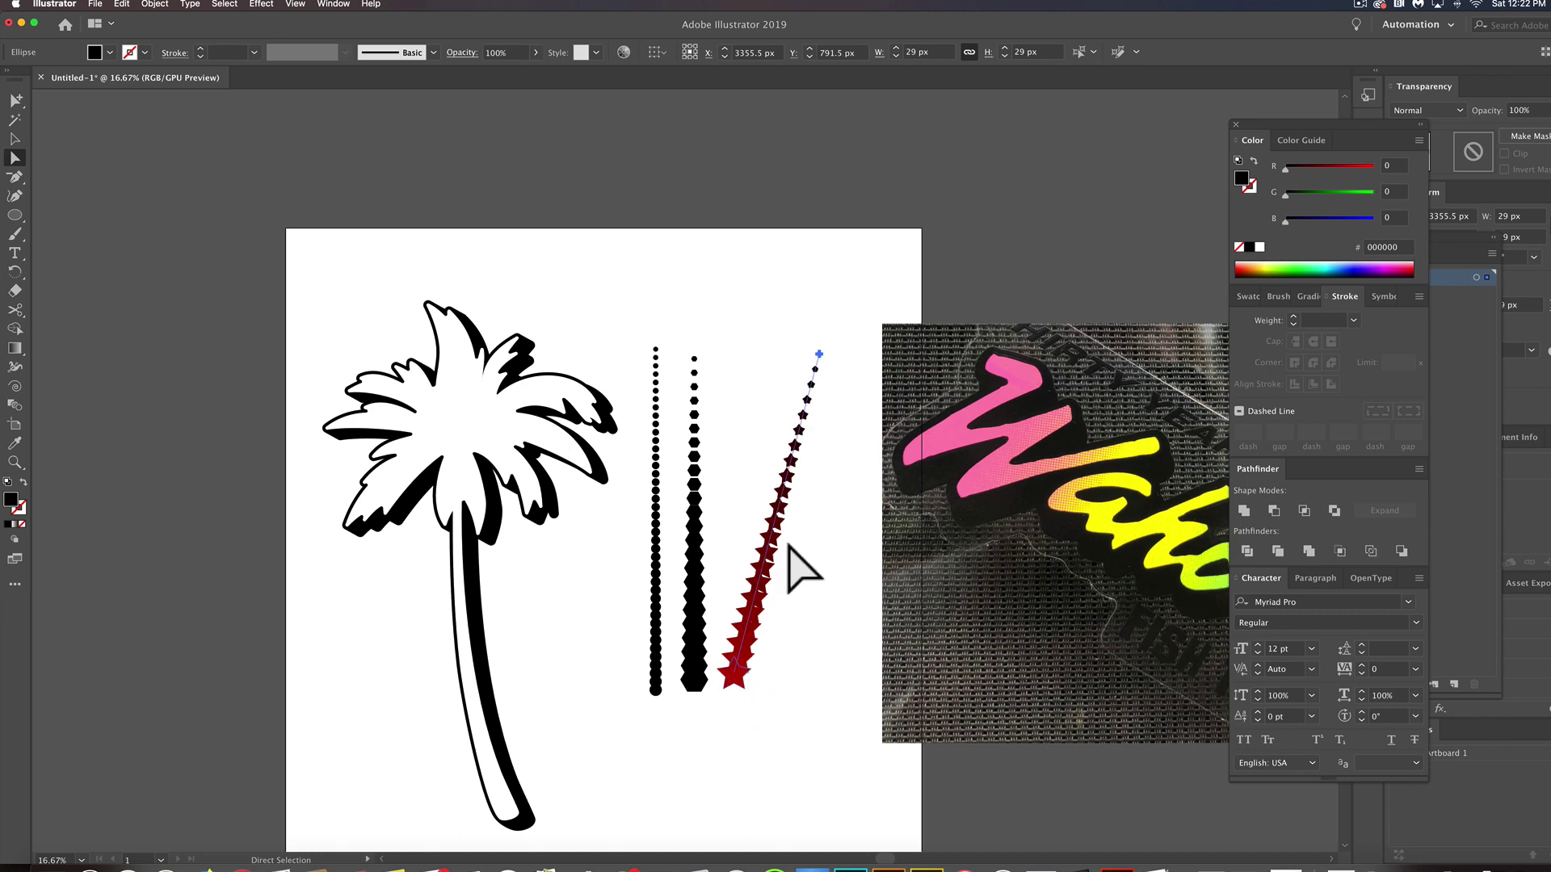
pyautogui.click(848, 387)
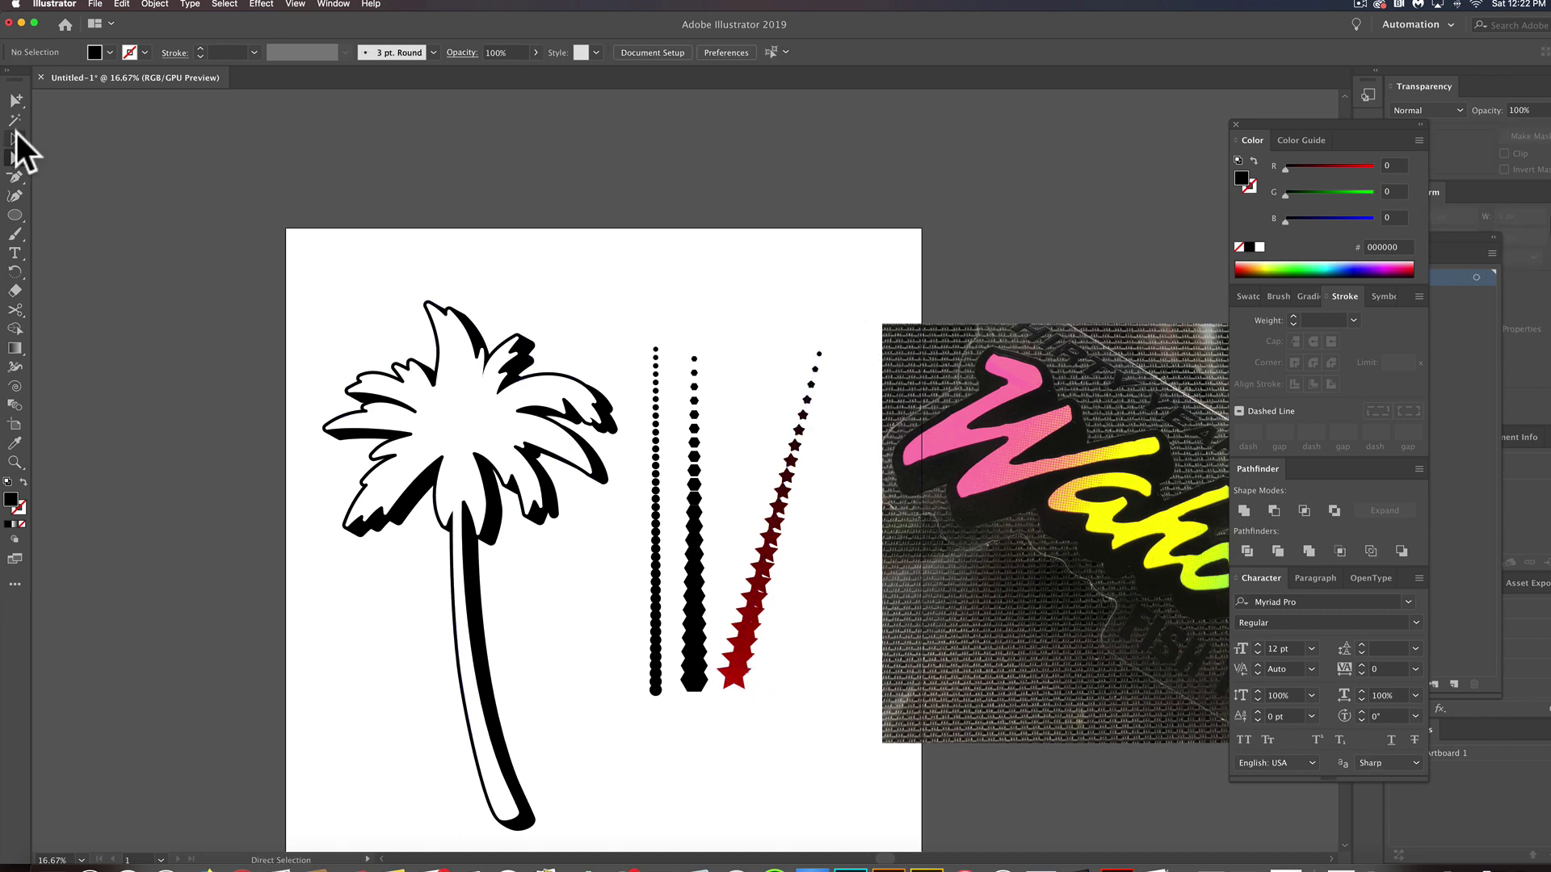
# Delete the hexagon and star blends, keeping only the circle column.
pyautogui.click(15, 137)
pyautogui.moveTo(840, 321); pyautogui.dragTo(686, 488)
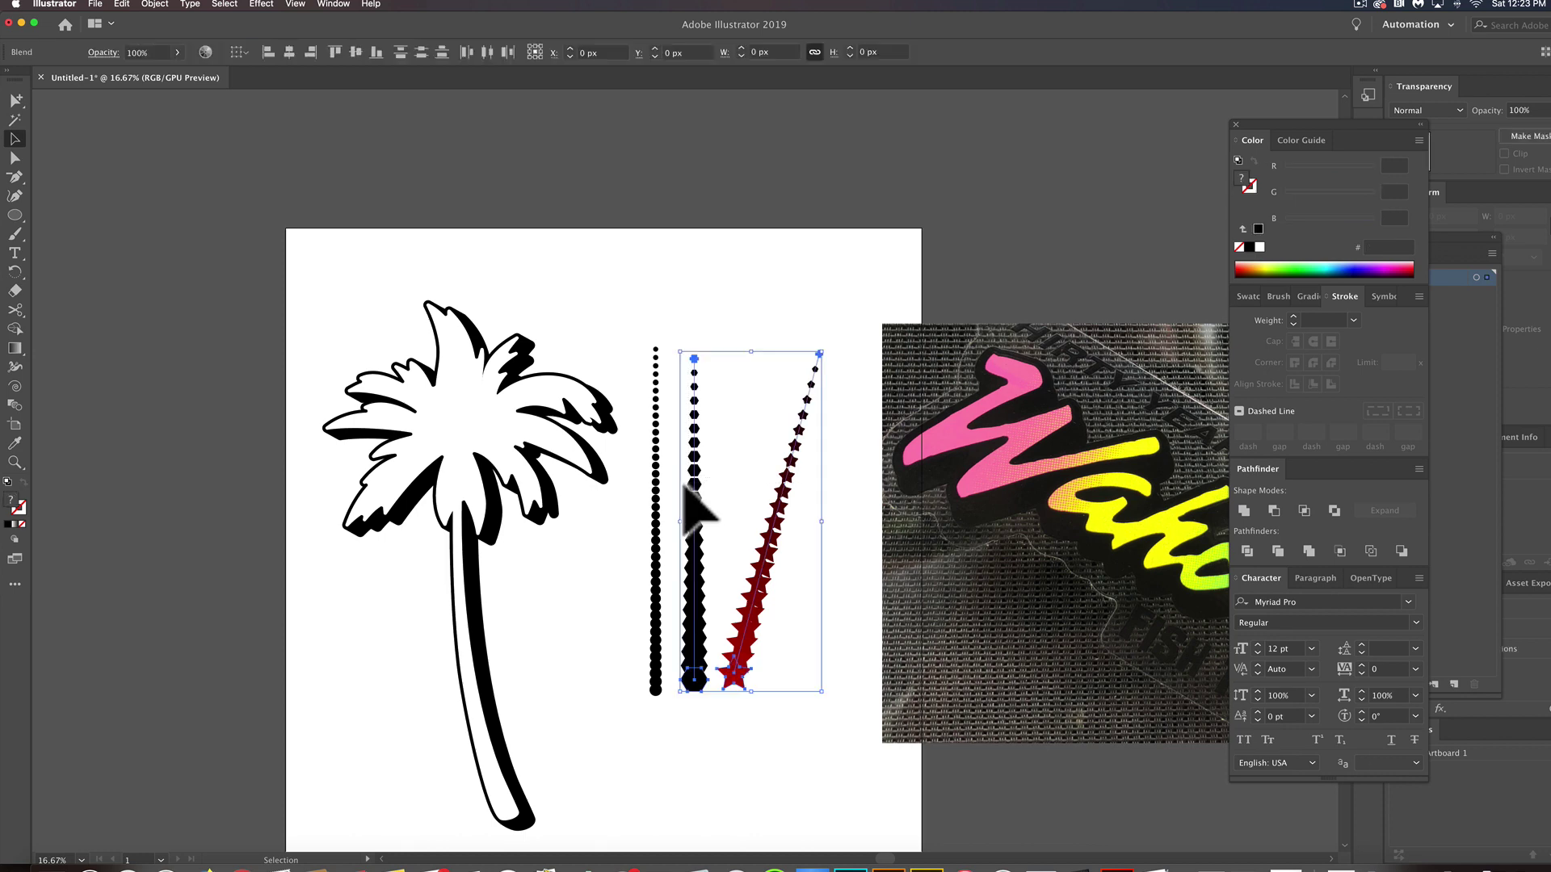
pyautogui.press('Delete')
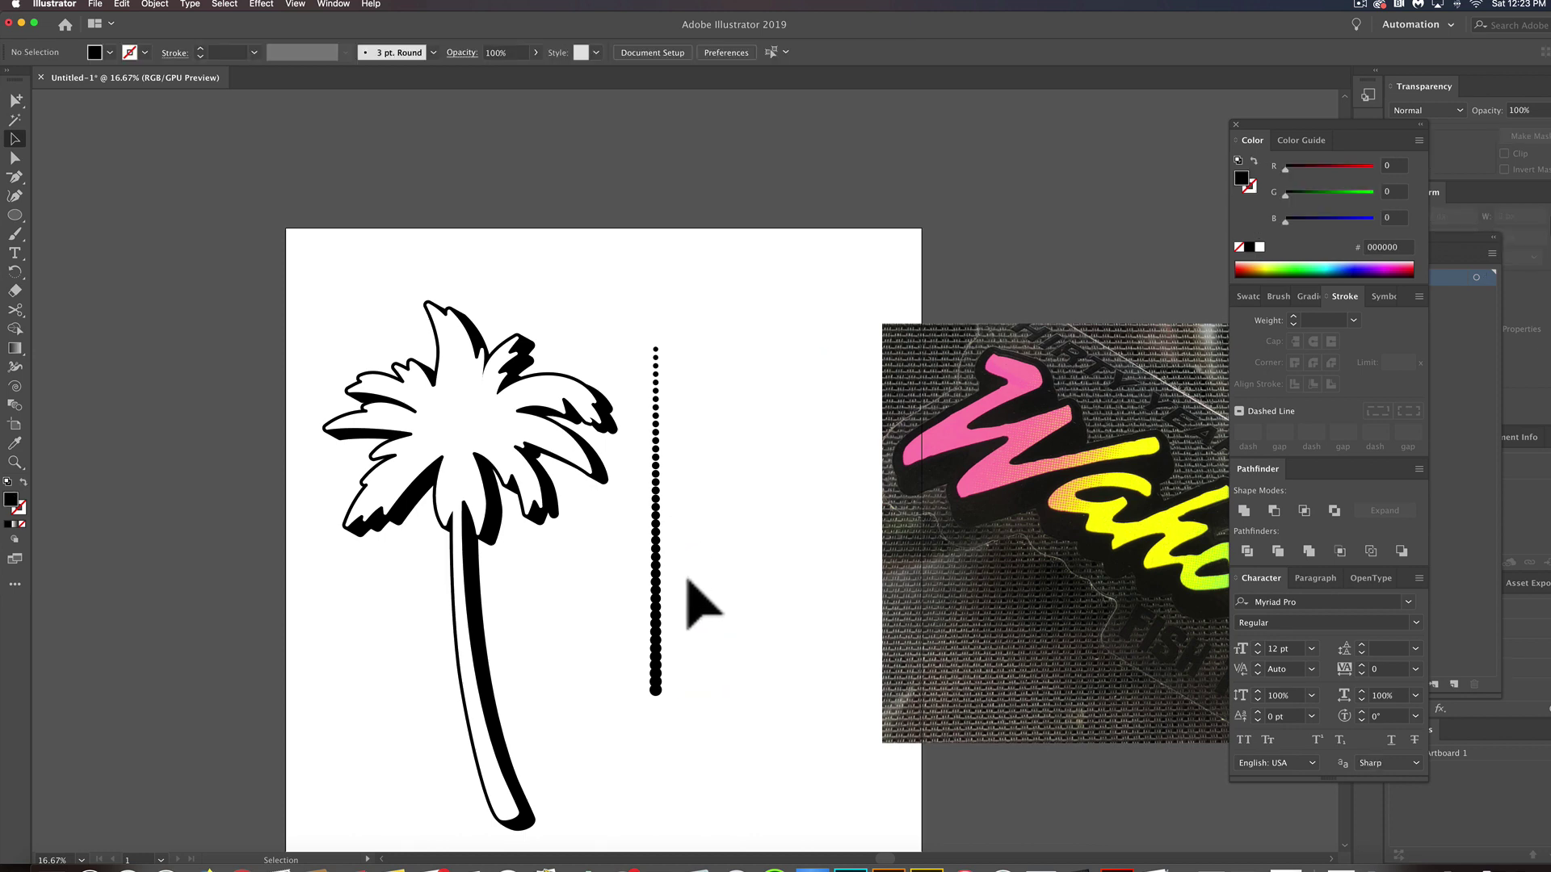
# Shrink the topmost circle of the circle blend to 12 px in diameter and clear the selection.
pyautogui.scroll(2, 686, 575)
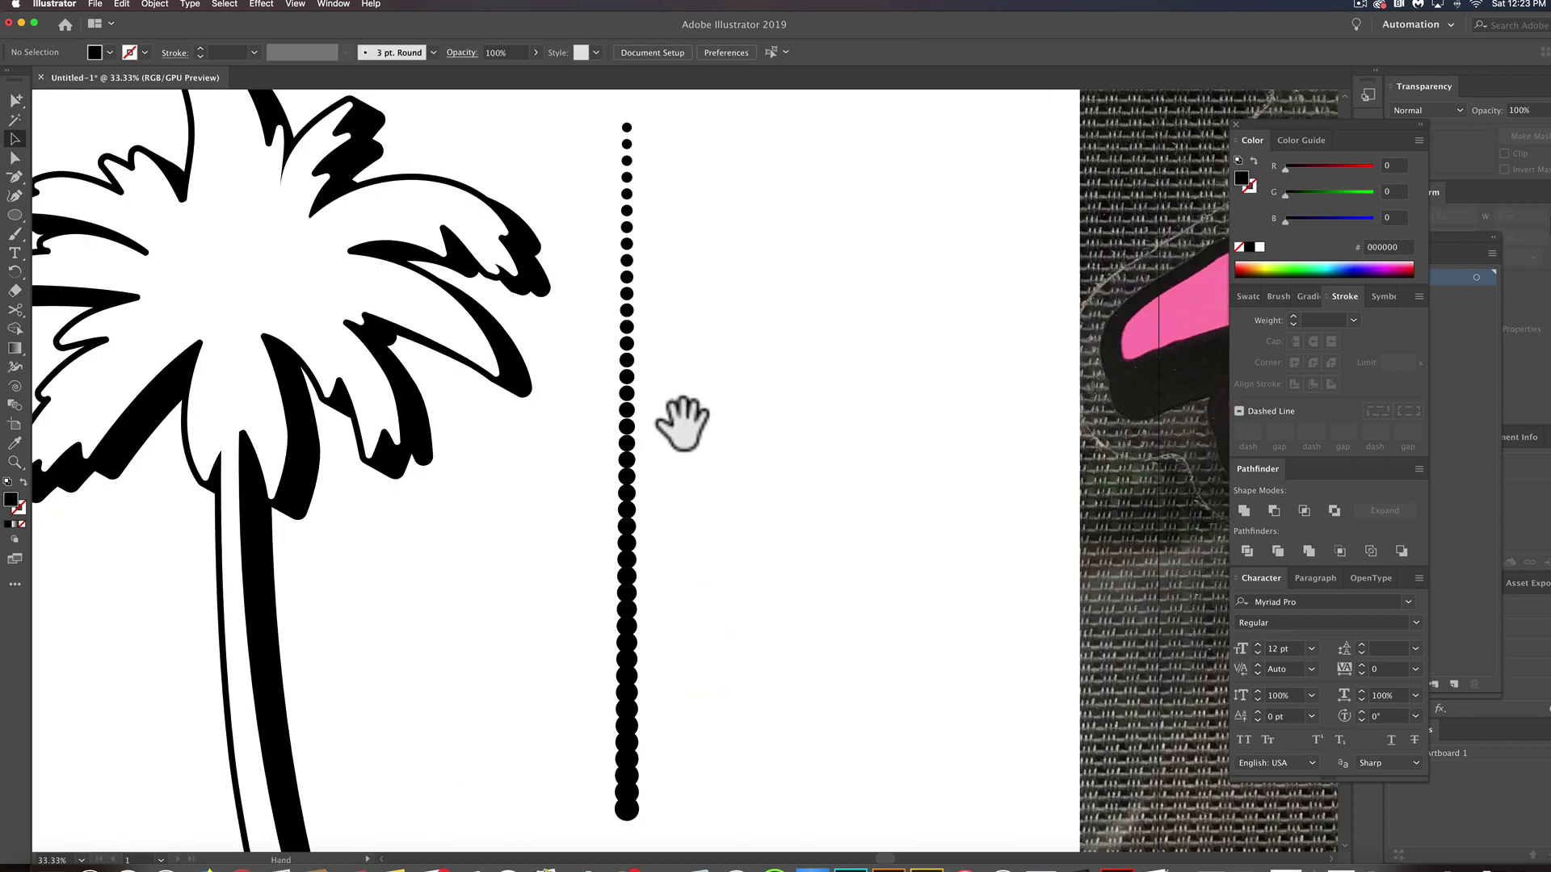
pyautogui.moveTo(686, 422); pyautogui.dragTo(710, 592)
pyautogui.scroll(4, 676, 305)
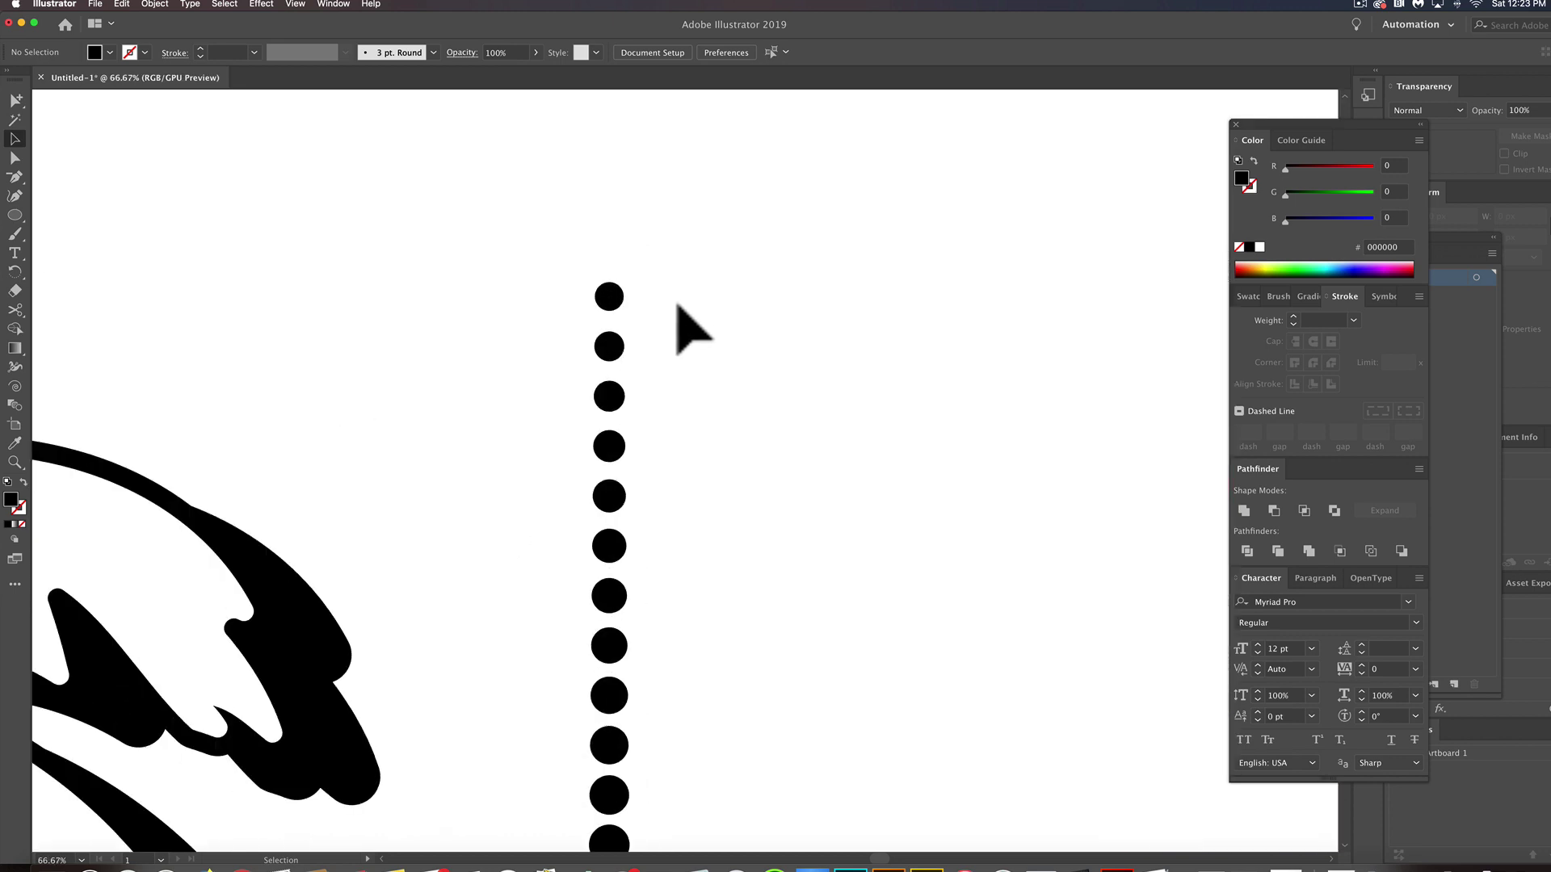
pyautogui.click(577, 294)
pyautogui.moveTo(609, 286); pyautogui.dragTo(595, 292)
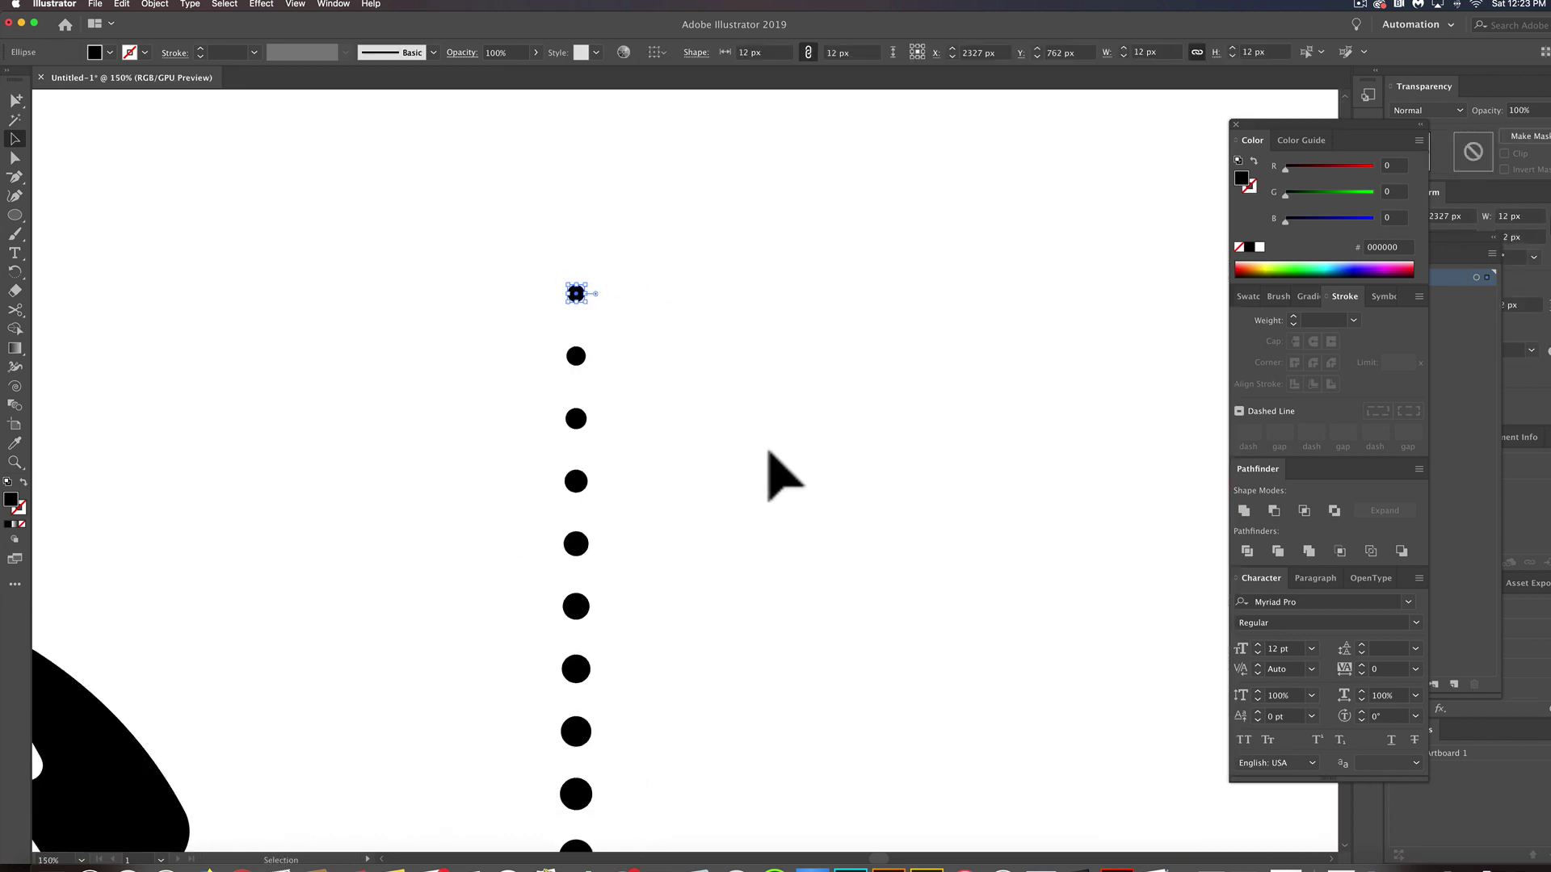
pyautogui.scroll(-5, 764, 474)
pyautogui.moveTo(830, 498); pyautogui.dragTo(711, 316)
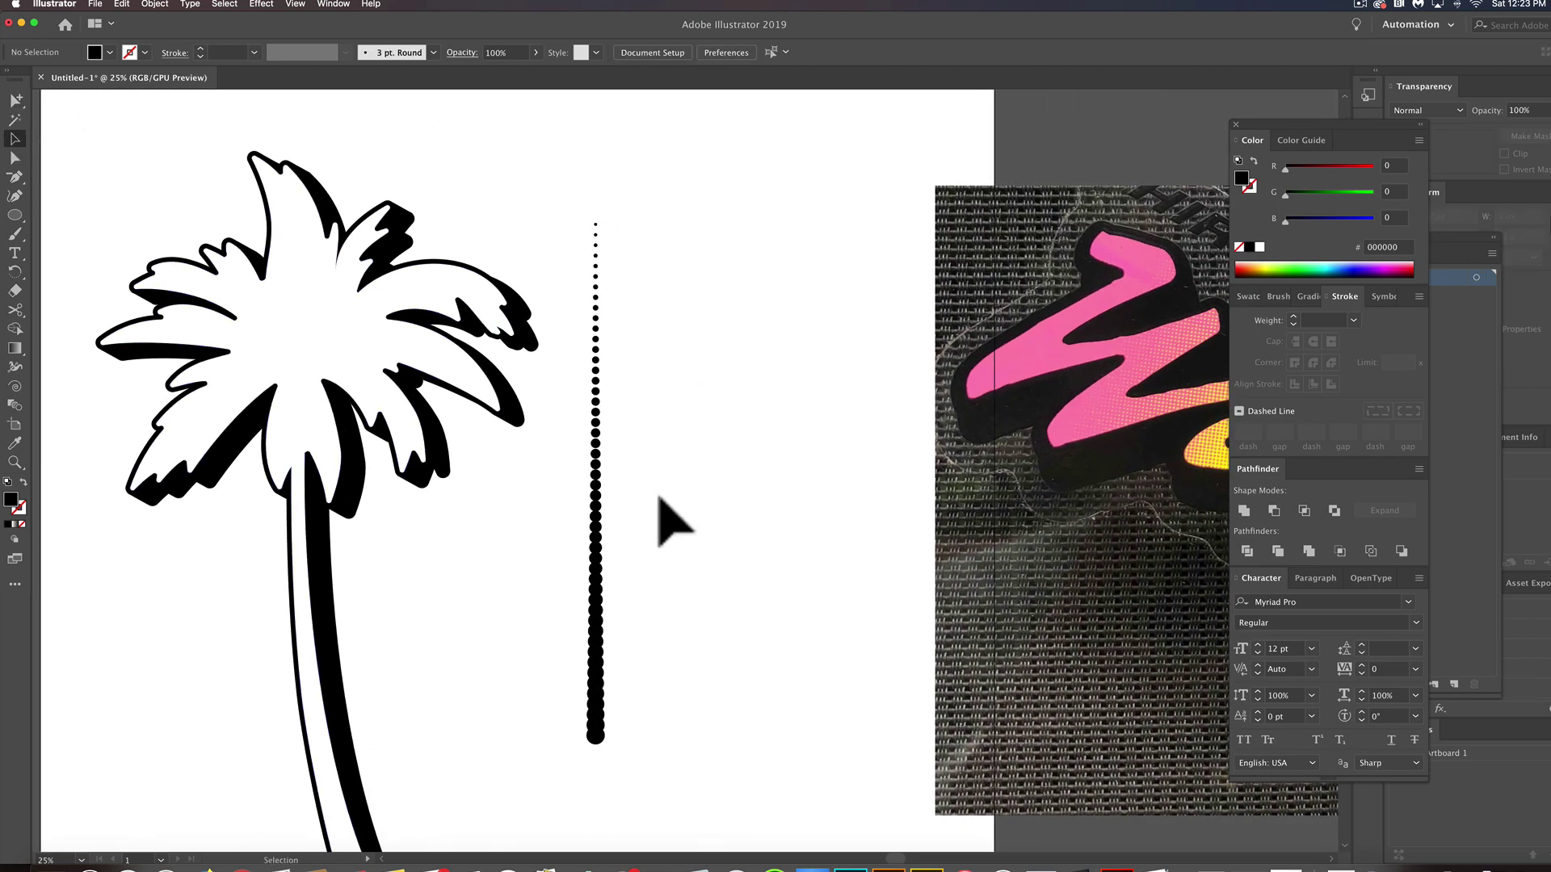
# Duplicate the circle blend horizontally to the right so the pair spans about 2367 px, and move the reference photo clear of the copy.
pyautogui.click(594, 525)
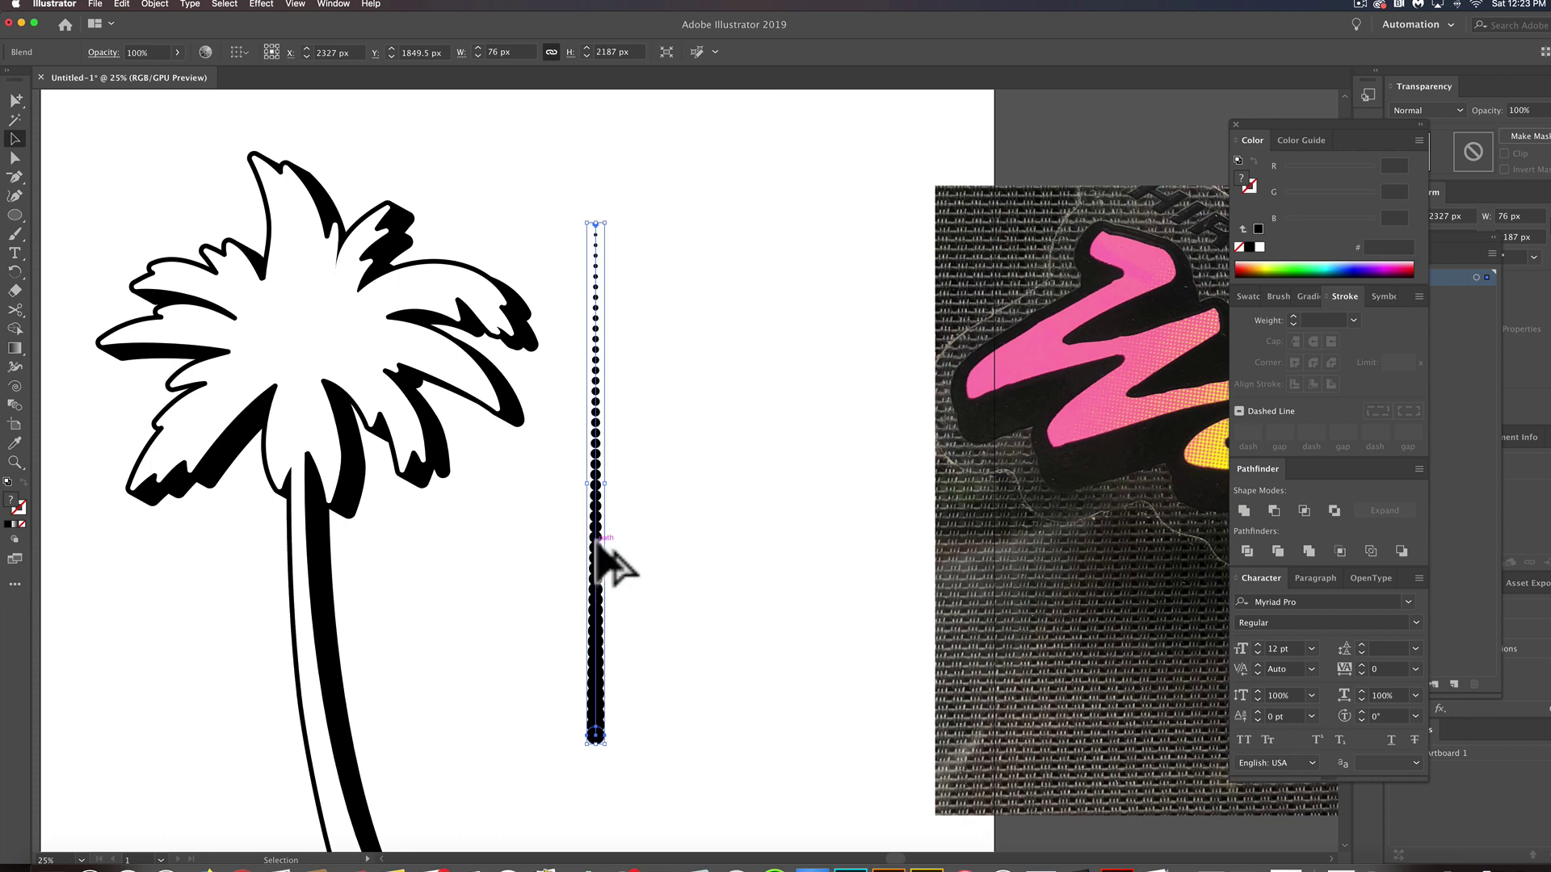
pyautogui.moveTo(595, 543); pyautogui.dragTo(1143, 558)
pyautogui.moveTo(992, 572); pyautogui.dragTo(729, 568)
pyautogui.moveTo(755, 495); pyautogui.dragTo(1142, 485)
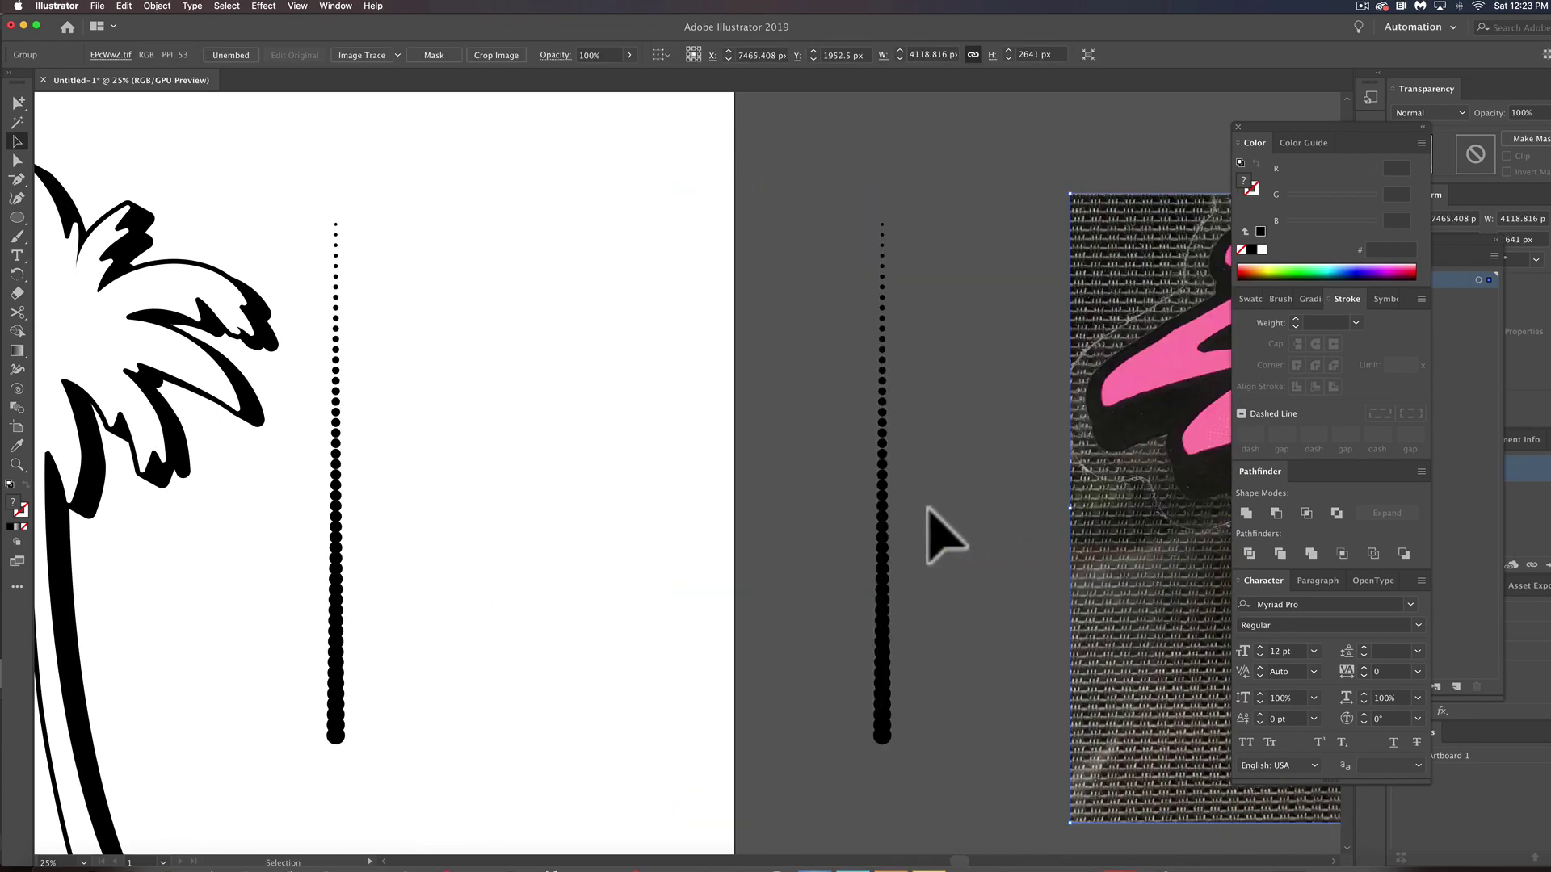
# Expand both circle blends with Object and Fill enabled, and clear the selection.
pyautogui.moveTo(277, 495); pyautogui.dragTo(929, 565)
pyautogui.click(153, 7)
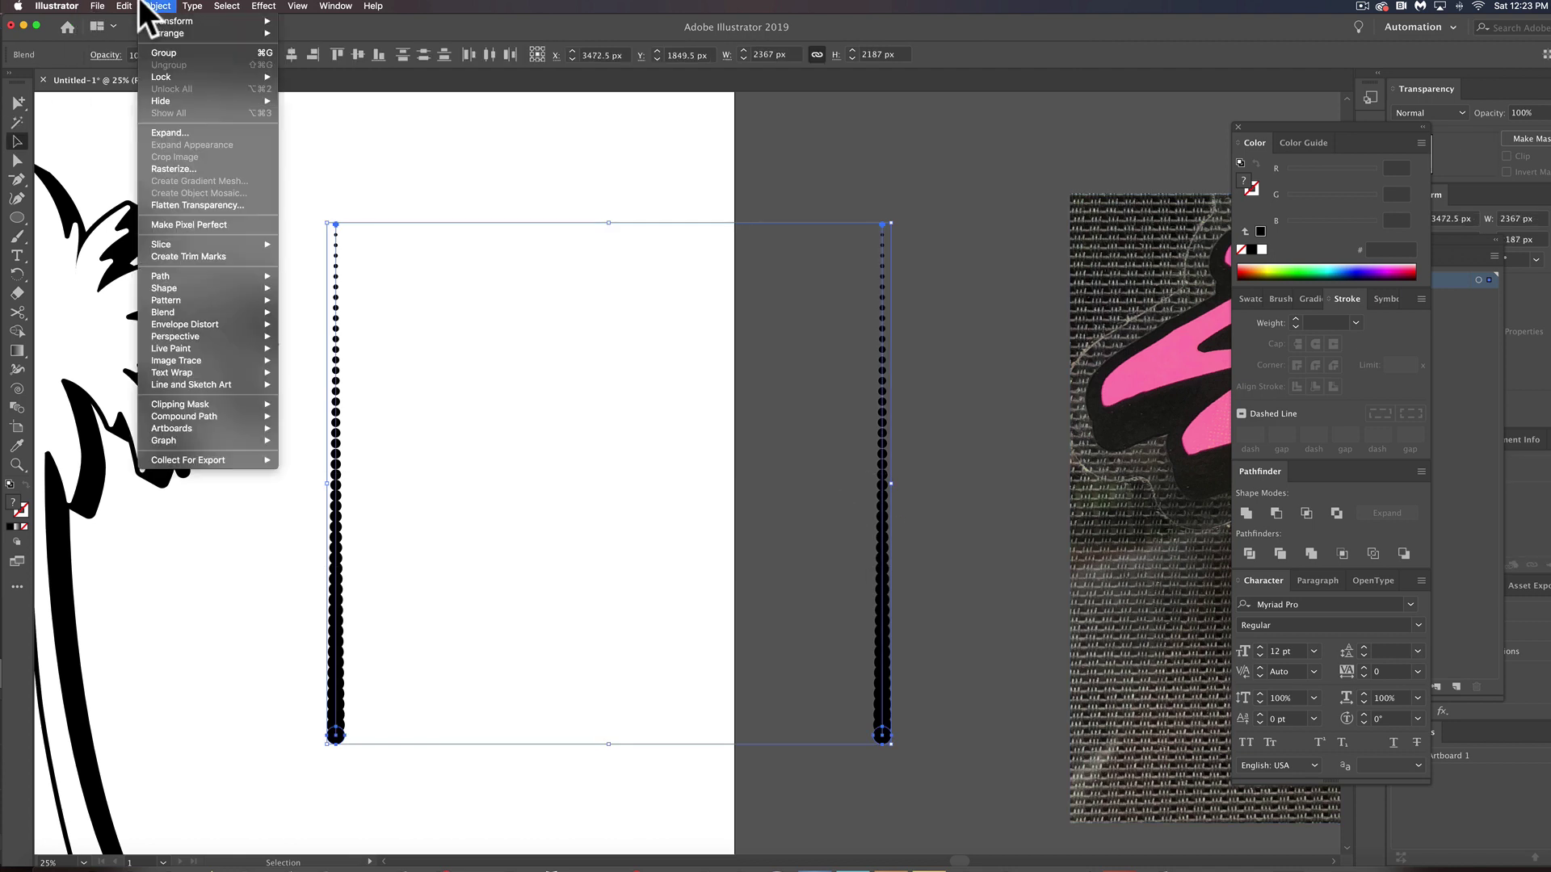
pyautogui.click(183, 133)
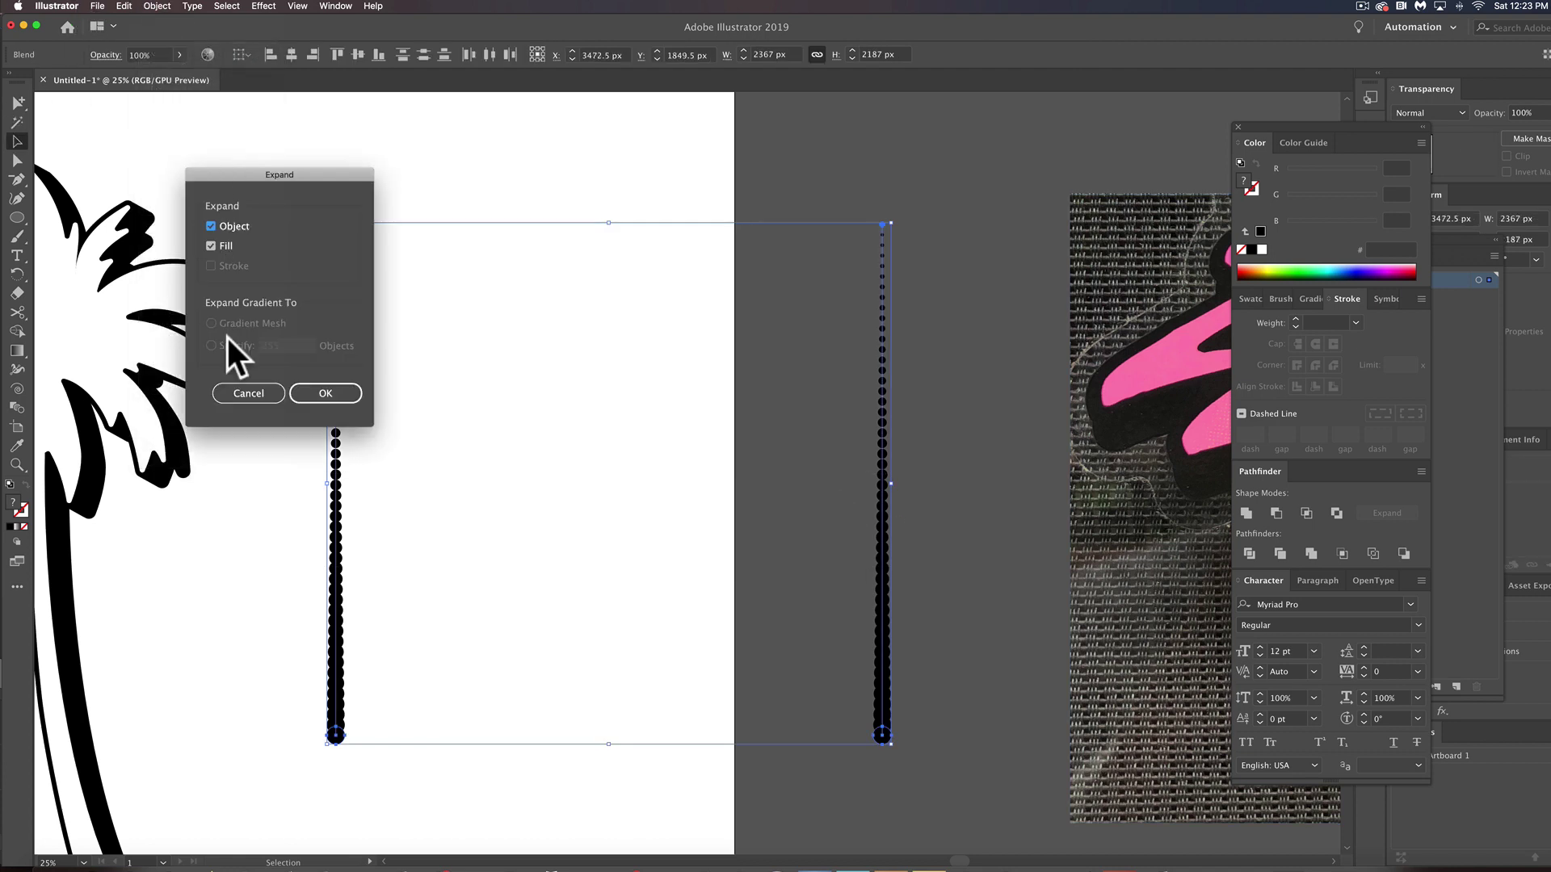
pyautogui.click(326, 394)
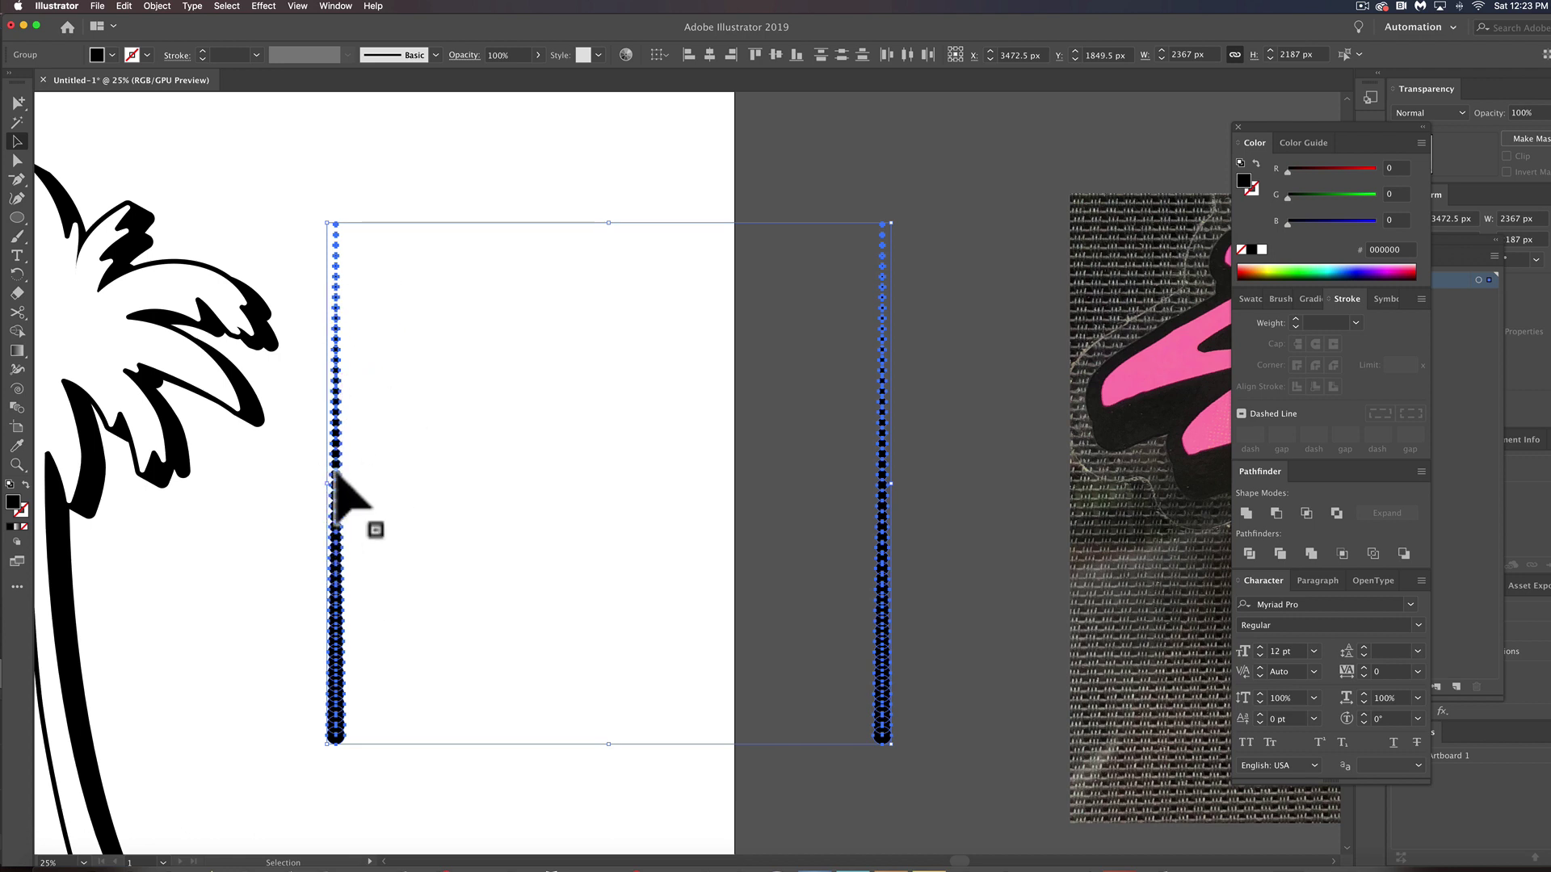
pyautogui.click(391, 471)
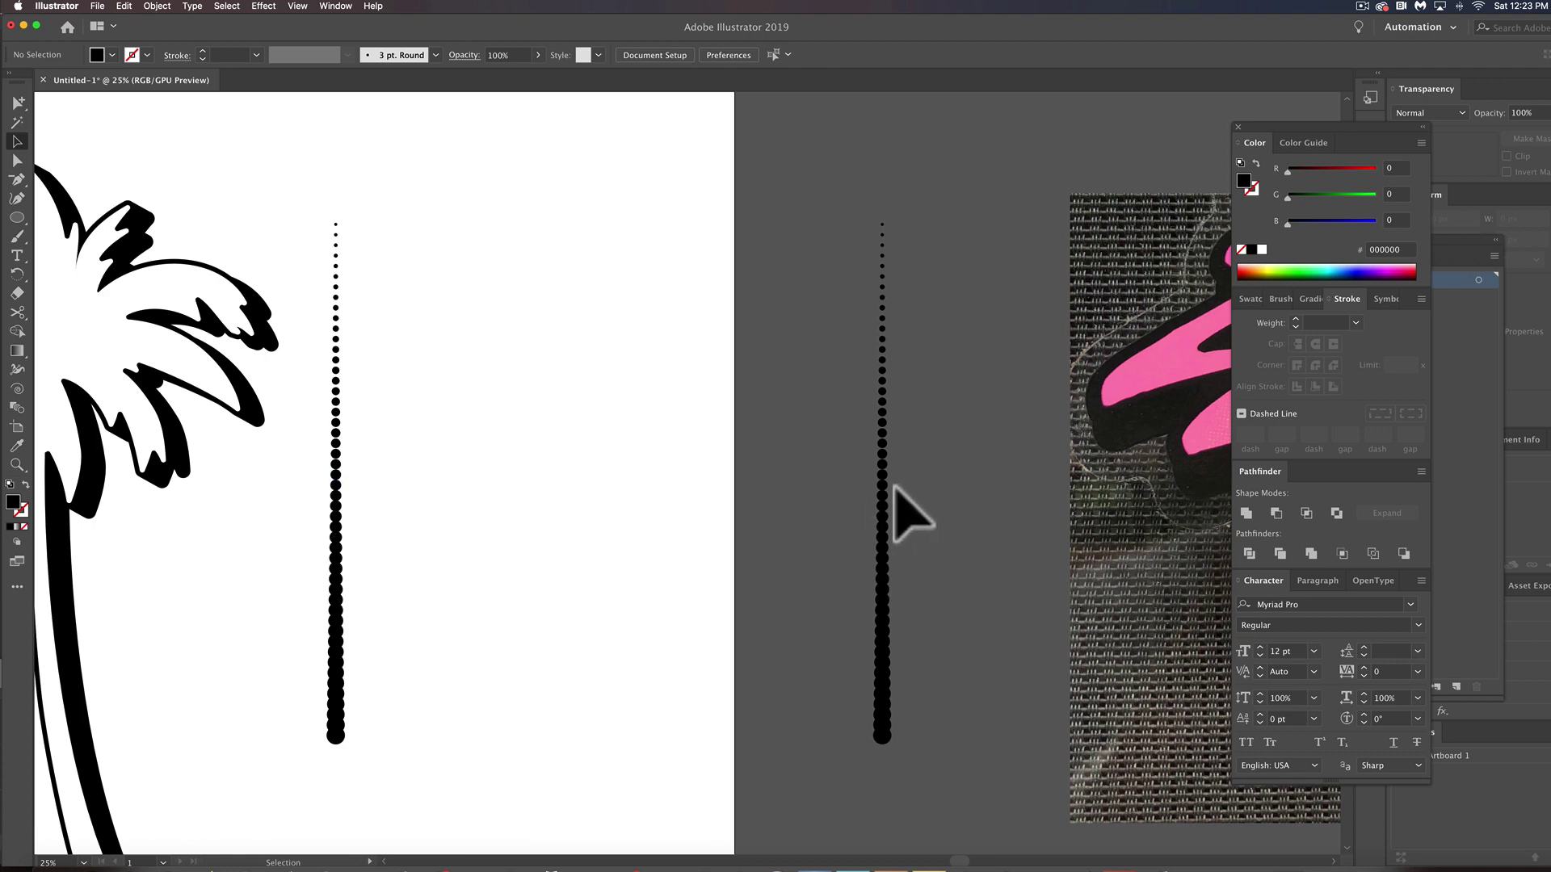
# Blend the two expanded circle columns into a halftone grid and clear the selection.
pyautogui.click(20, 408)
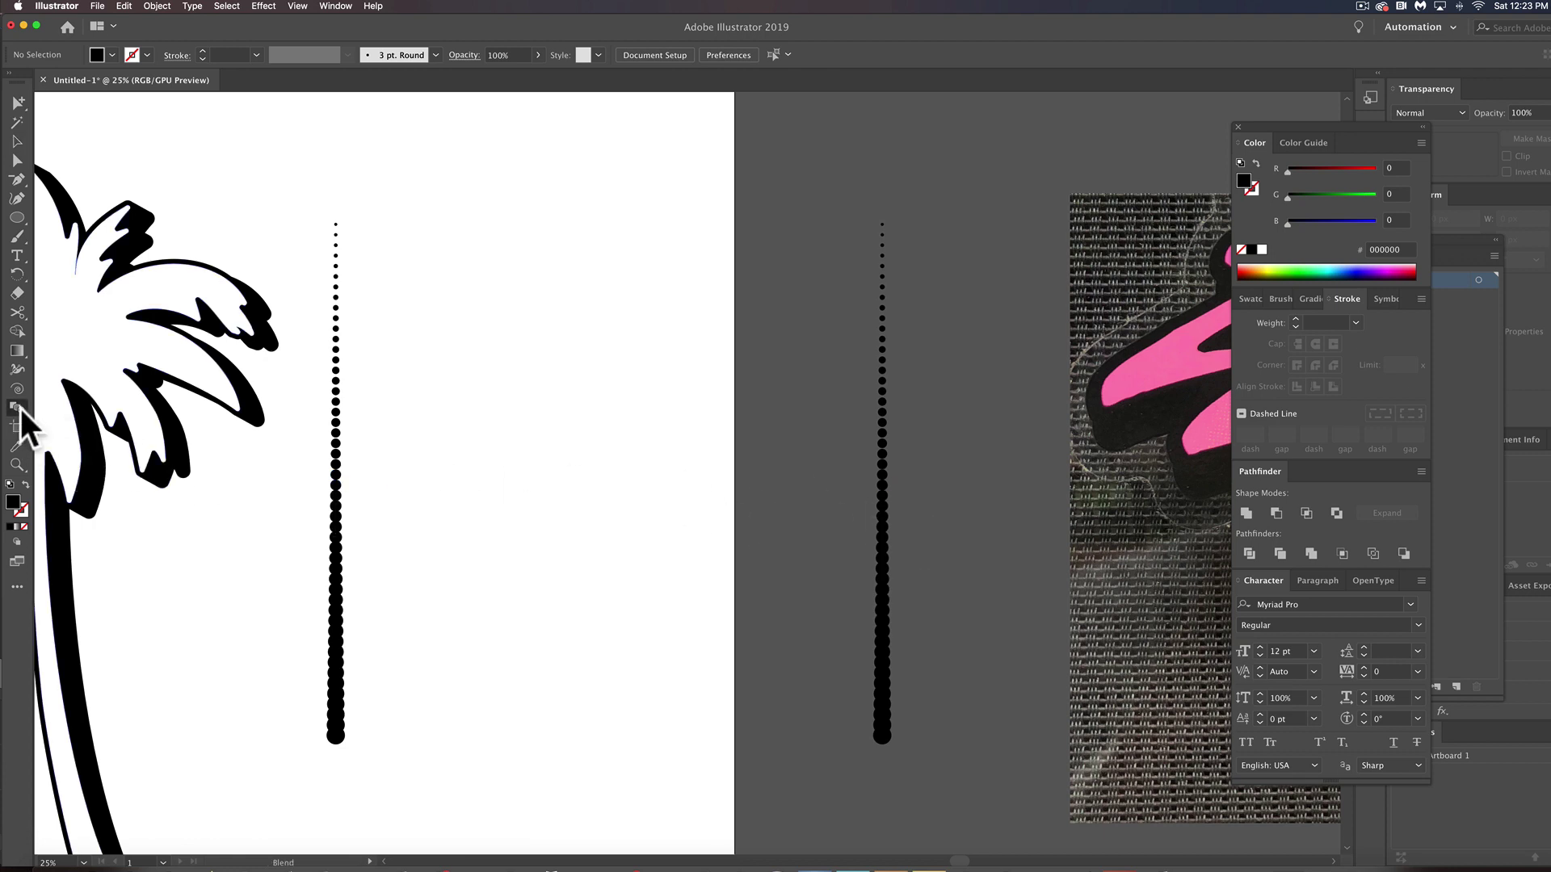
pyautogui.click(338, 464)
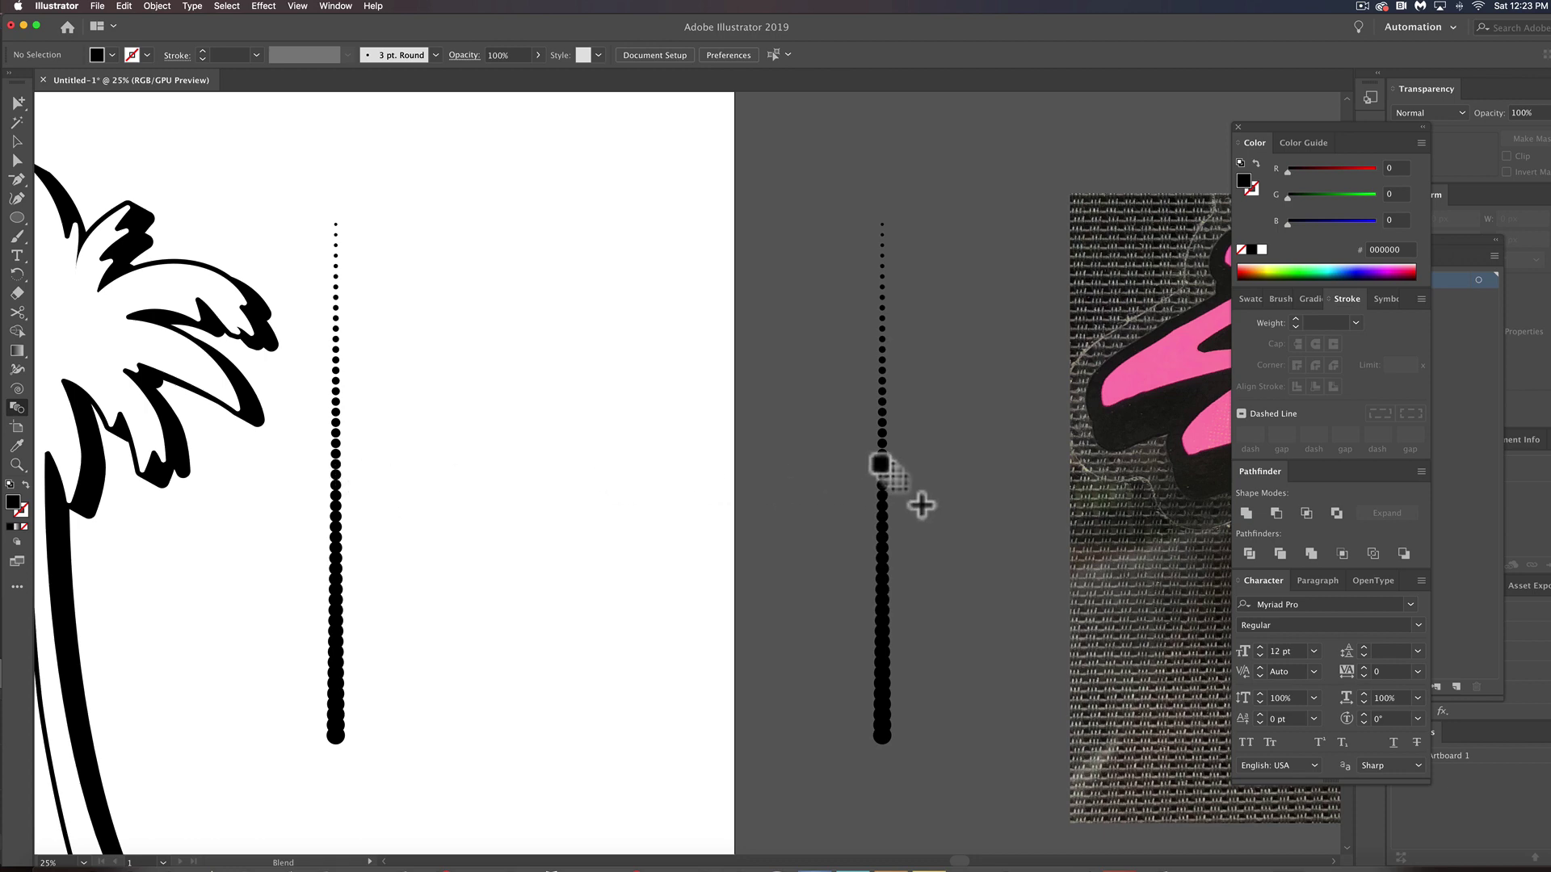
pyautogui.click(883, 462)
pyautogui.press('super+shift+a')
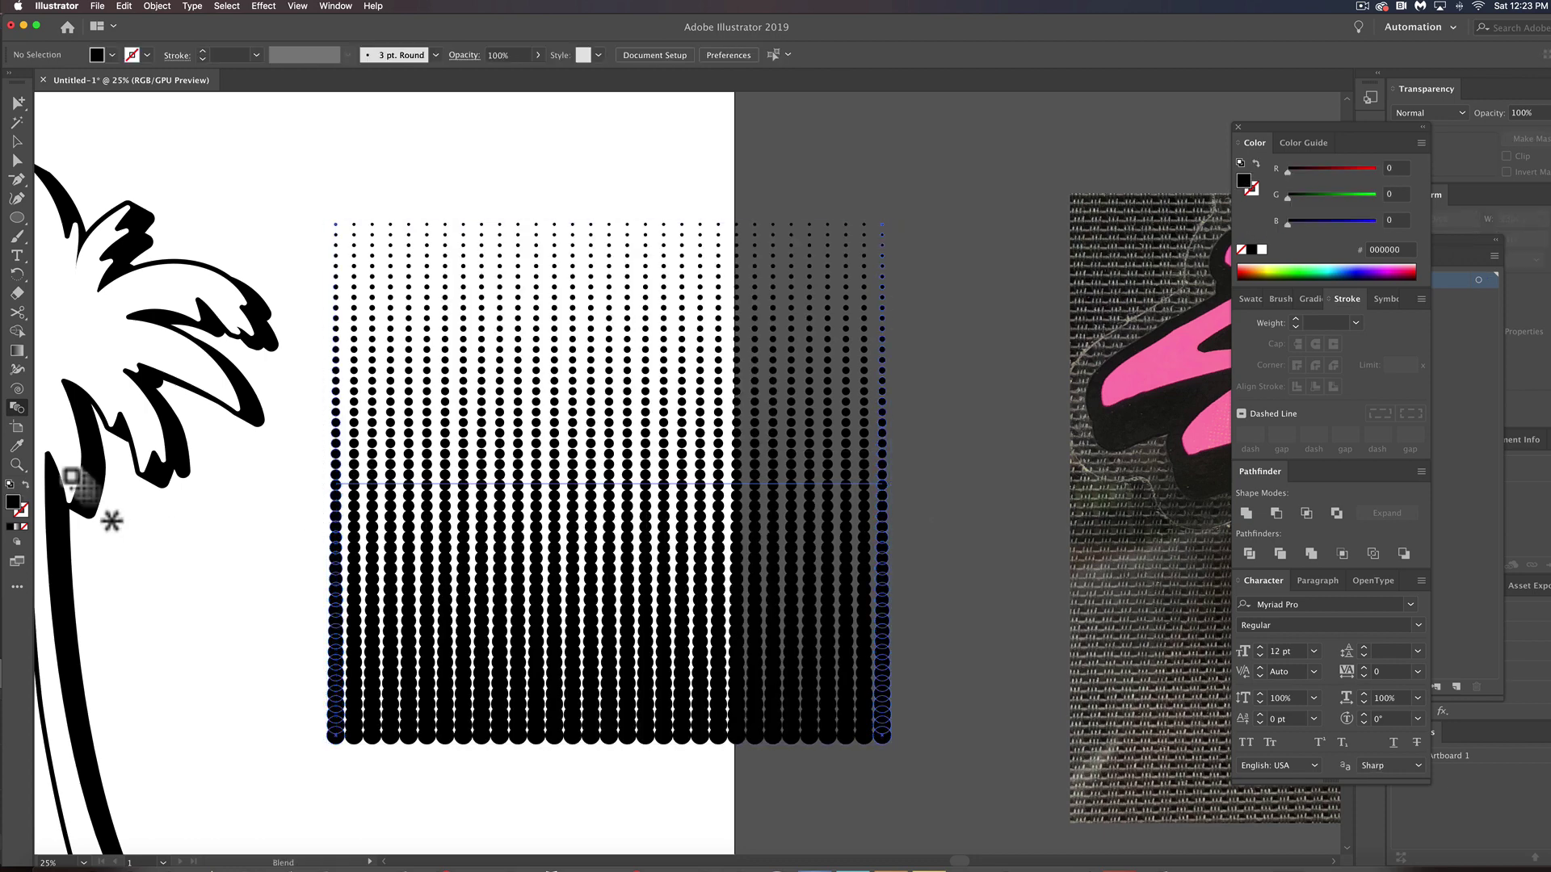
# Switch the halftone grid blend's spacing to Specified Steps and preview it with 33 steps.
pyautogui.click(17, 142)
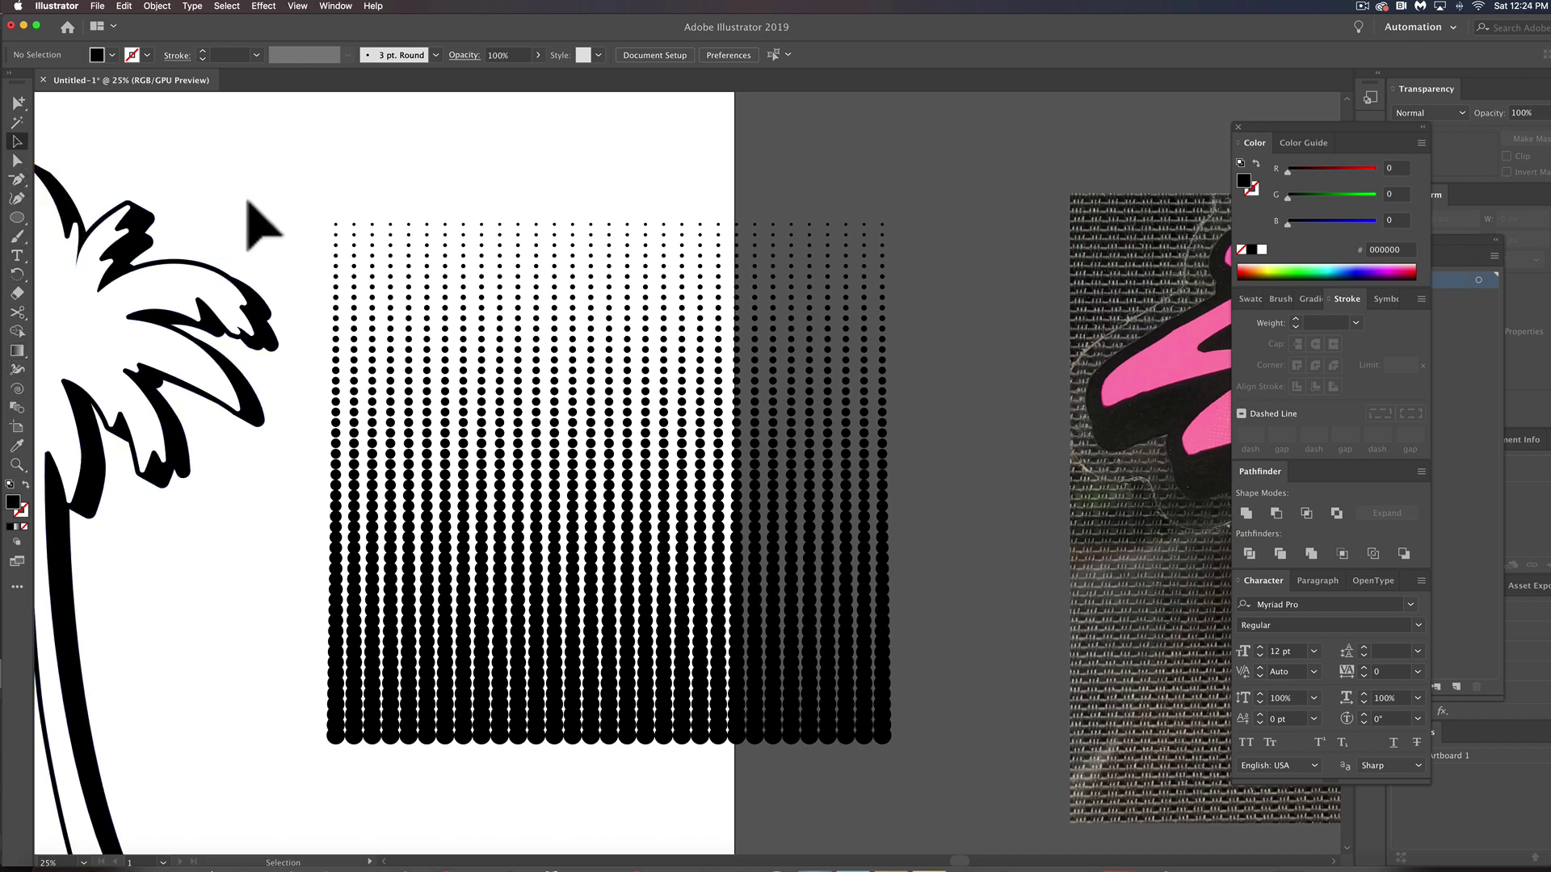
pyautogui.click(346, 258)
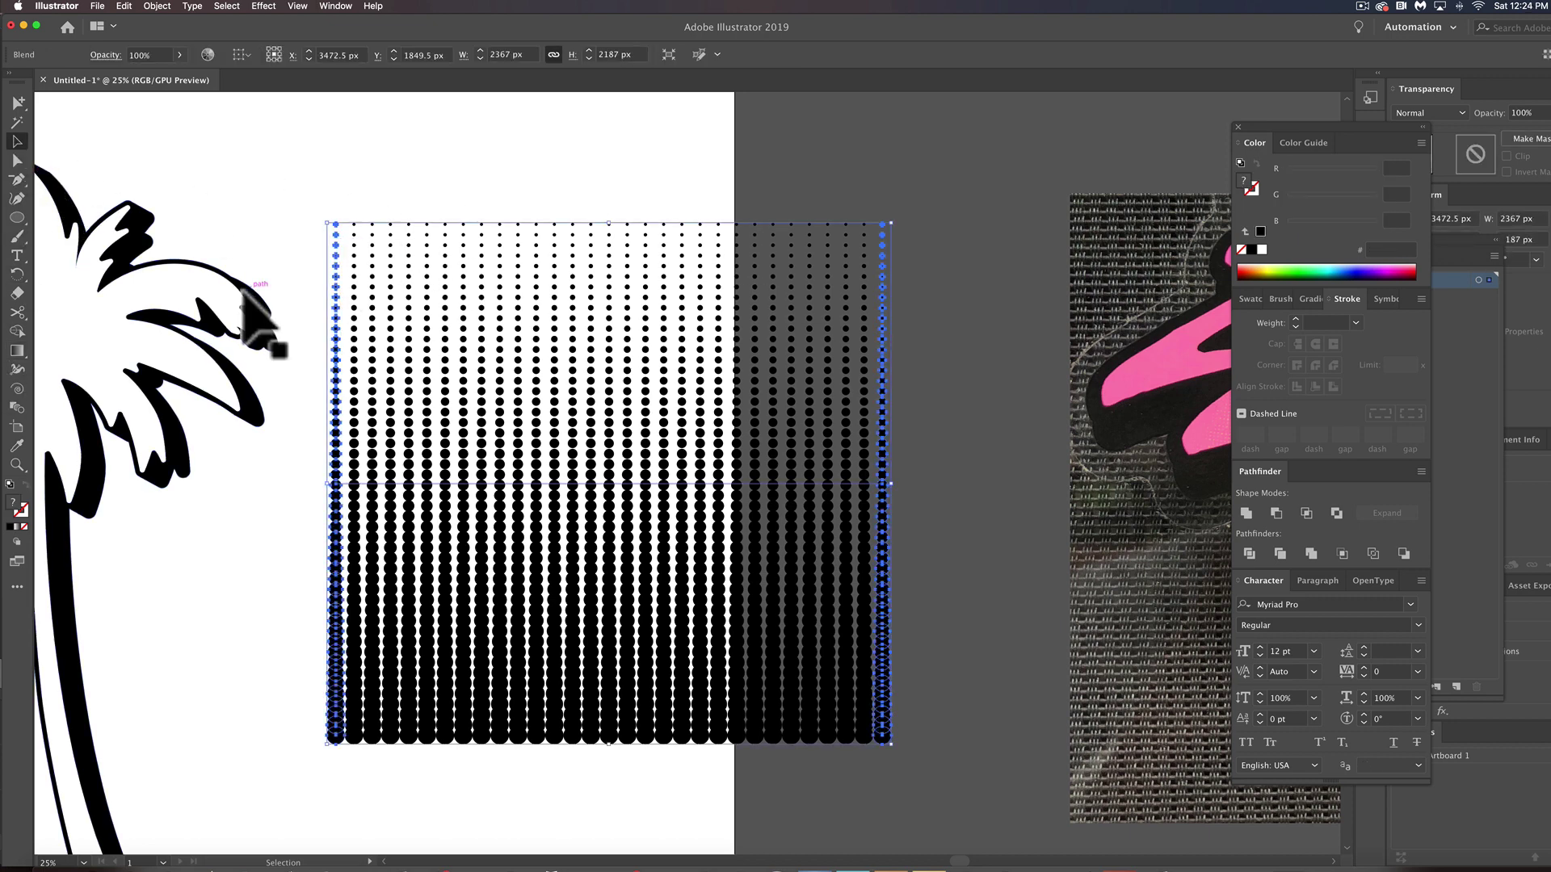
pyautogui.doubleClick(18, 407)
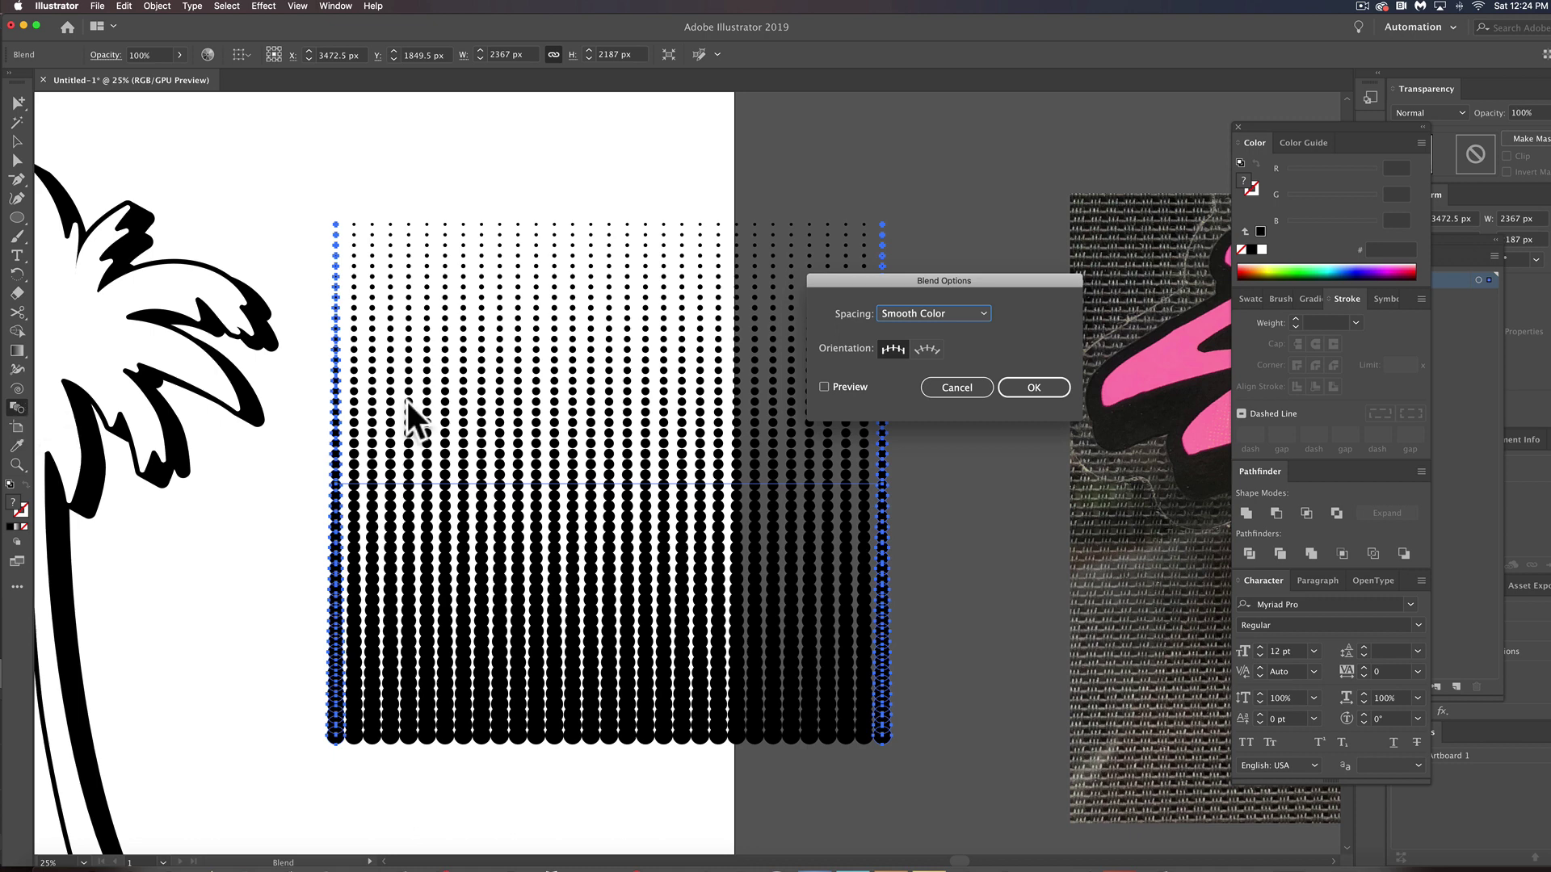
pyautogui.moveTo(940, 281); pyautogui.dragTo(757, 279)
pyautogui.click(769, 309)
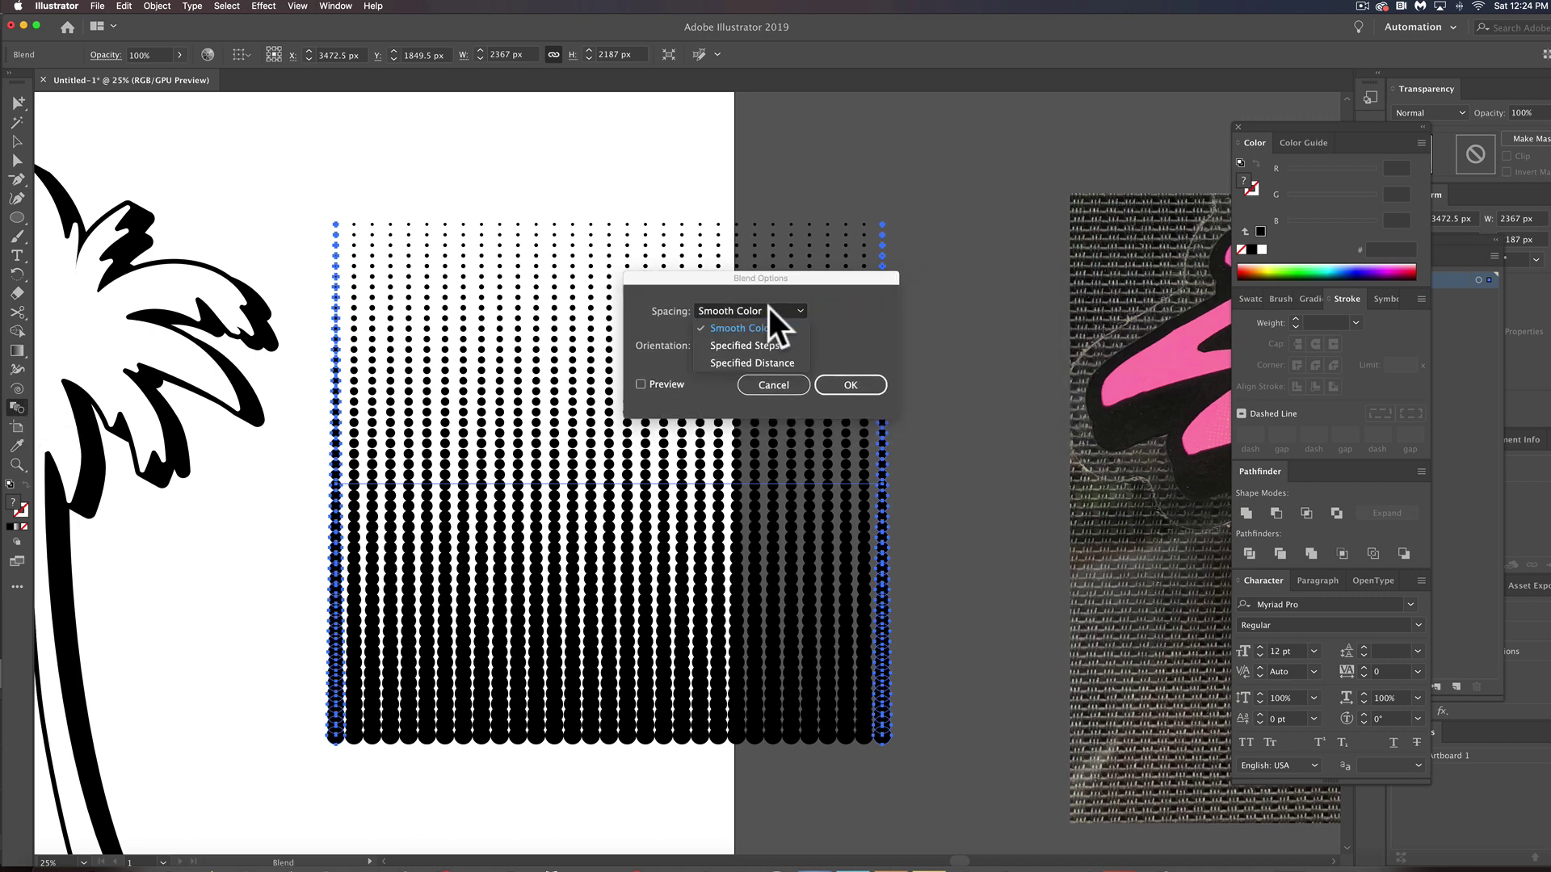
pyautogui.click(767, 341)
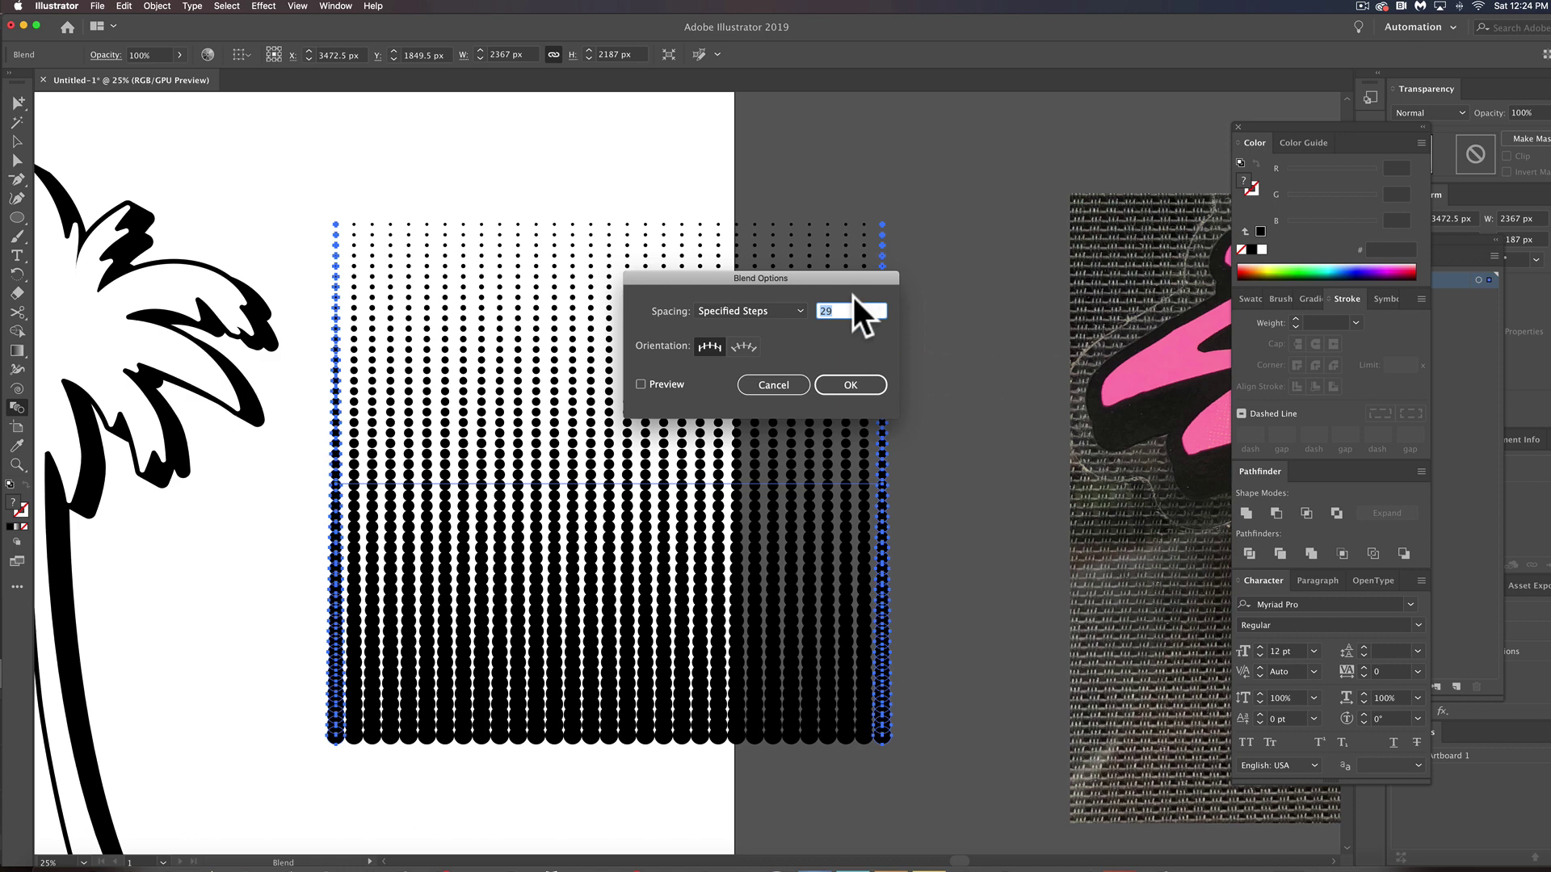
pyautogui.write('33')
pyautogui.click(641, 381)
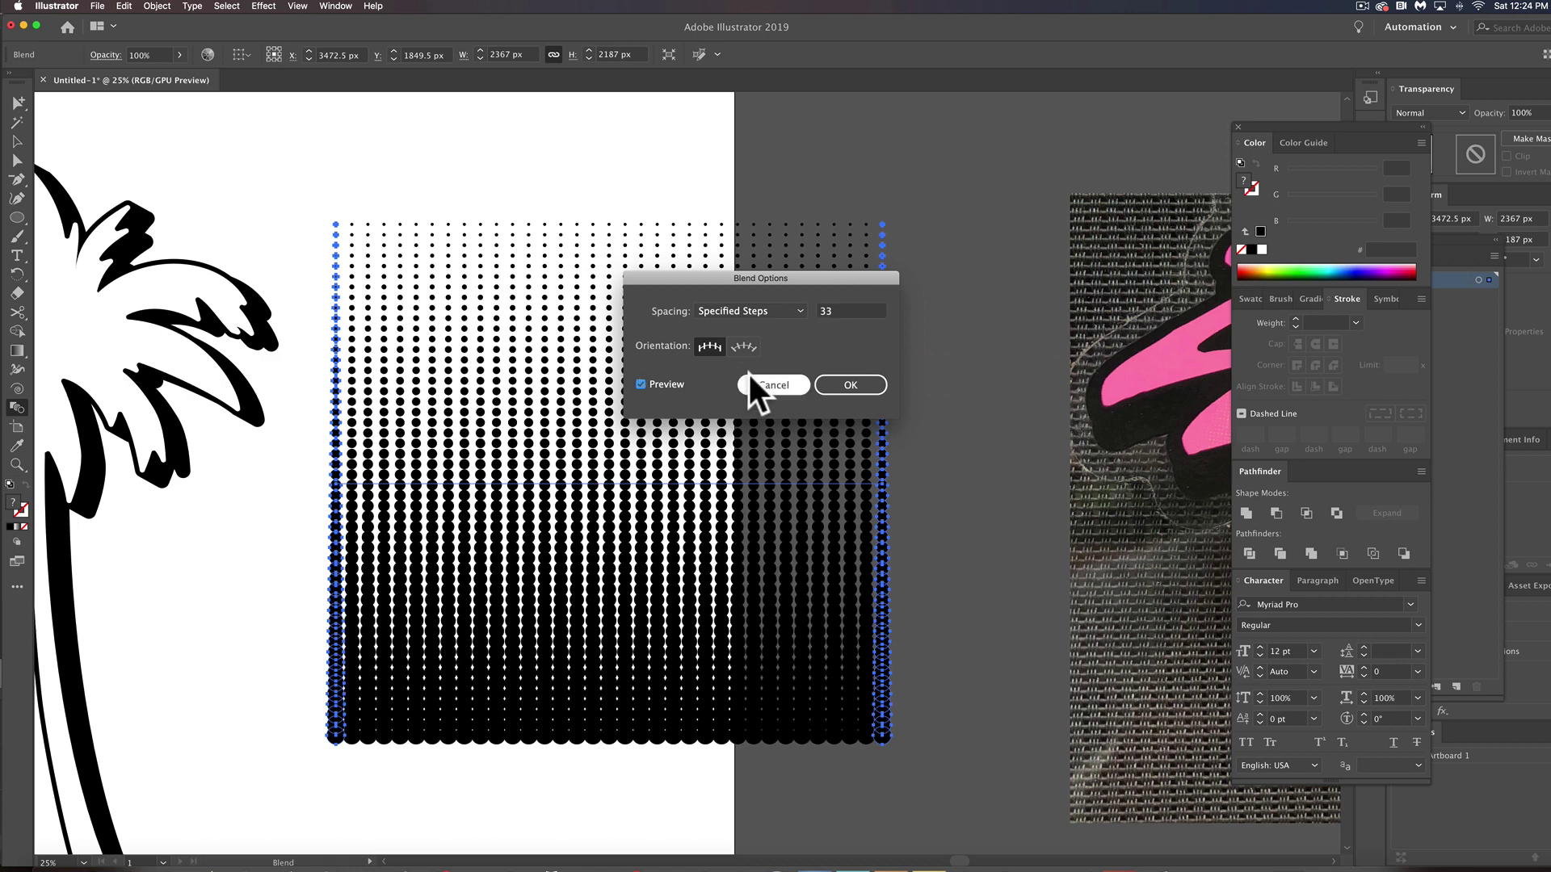
# Set the halftone blend to 36 specified steps, preview and apply it, and clear the selection.
pyautogui.doubleClick(848, 311)
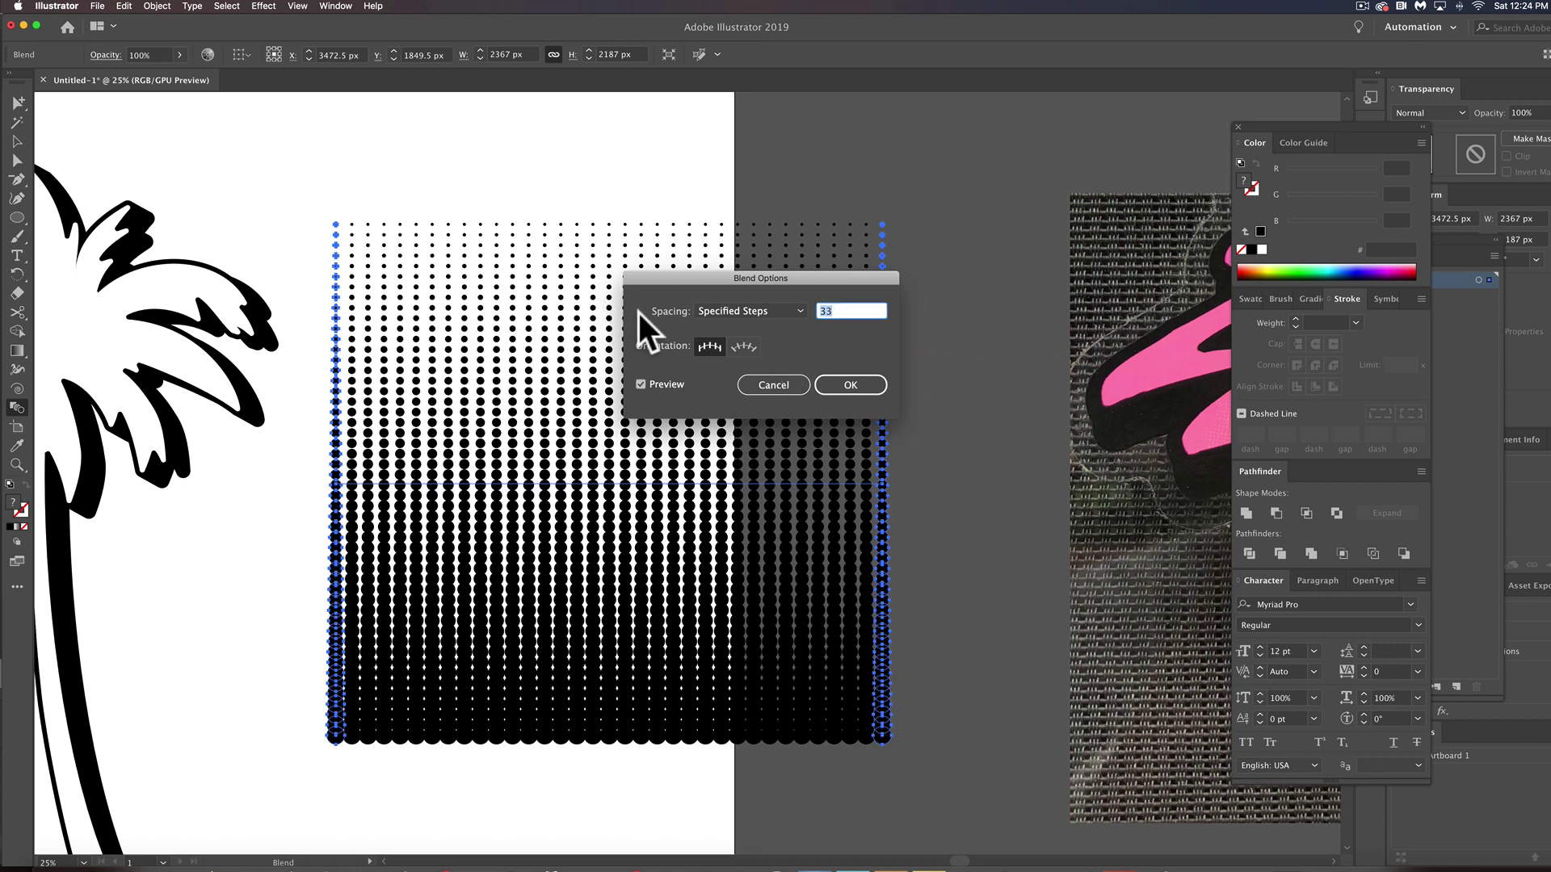
pyautogui.write('36')
pyautogui.click(638, 379)
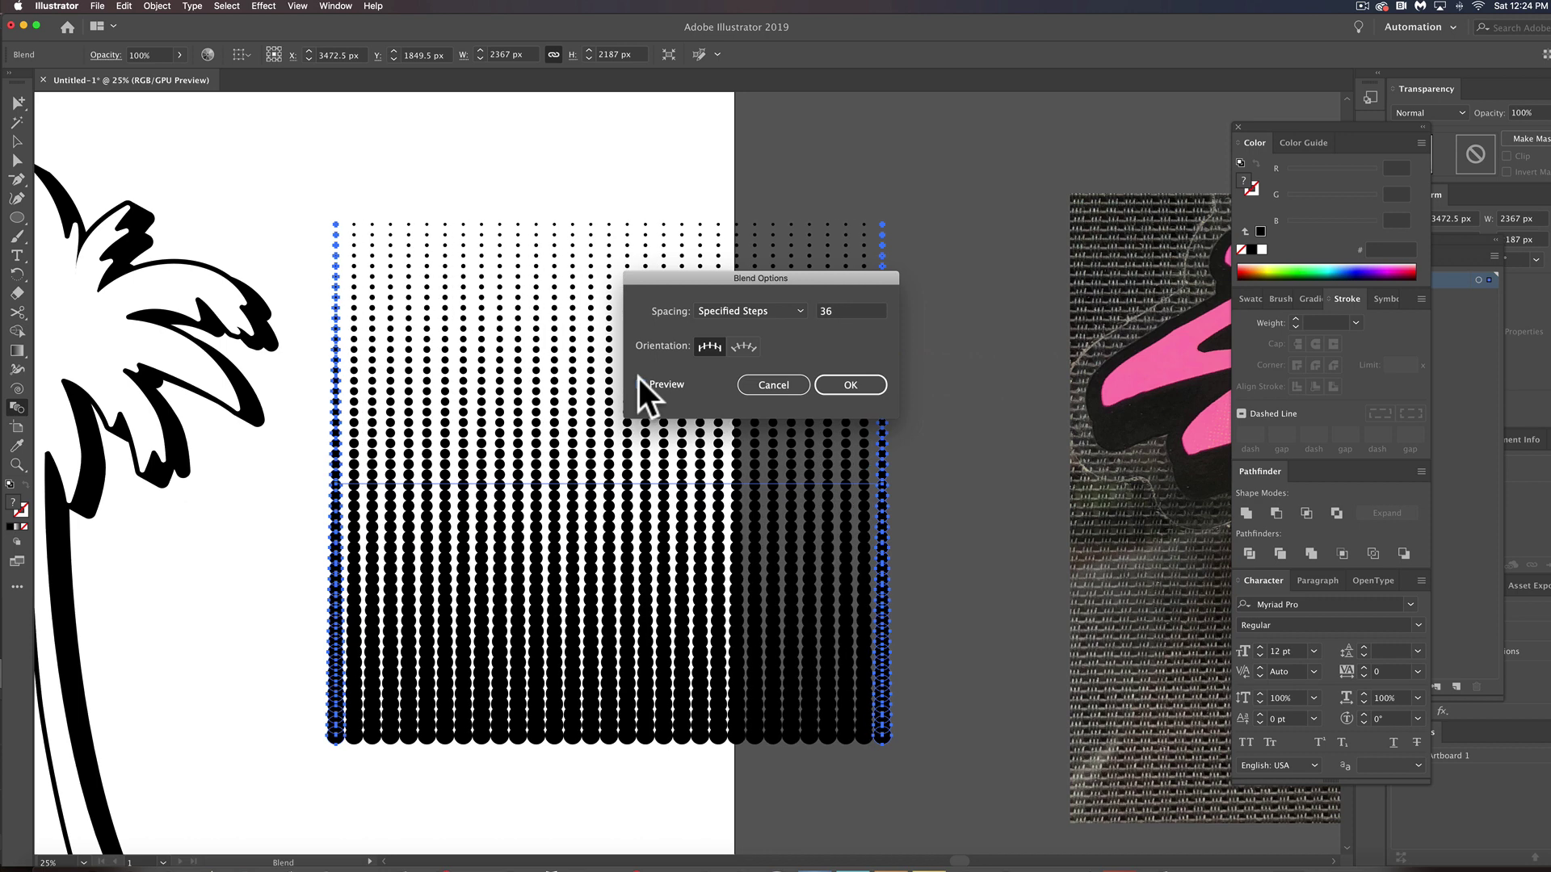
pyautogui.click(638, 379)
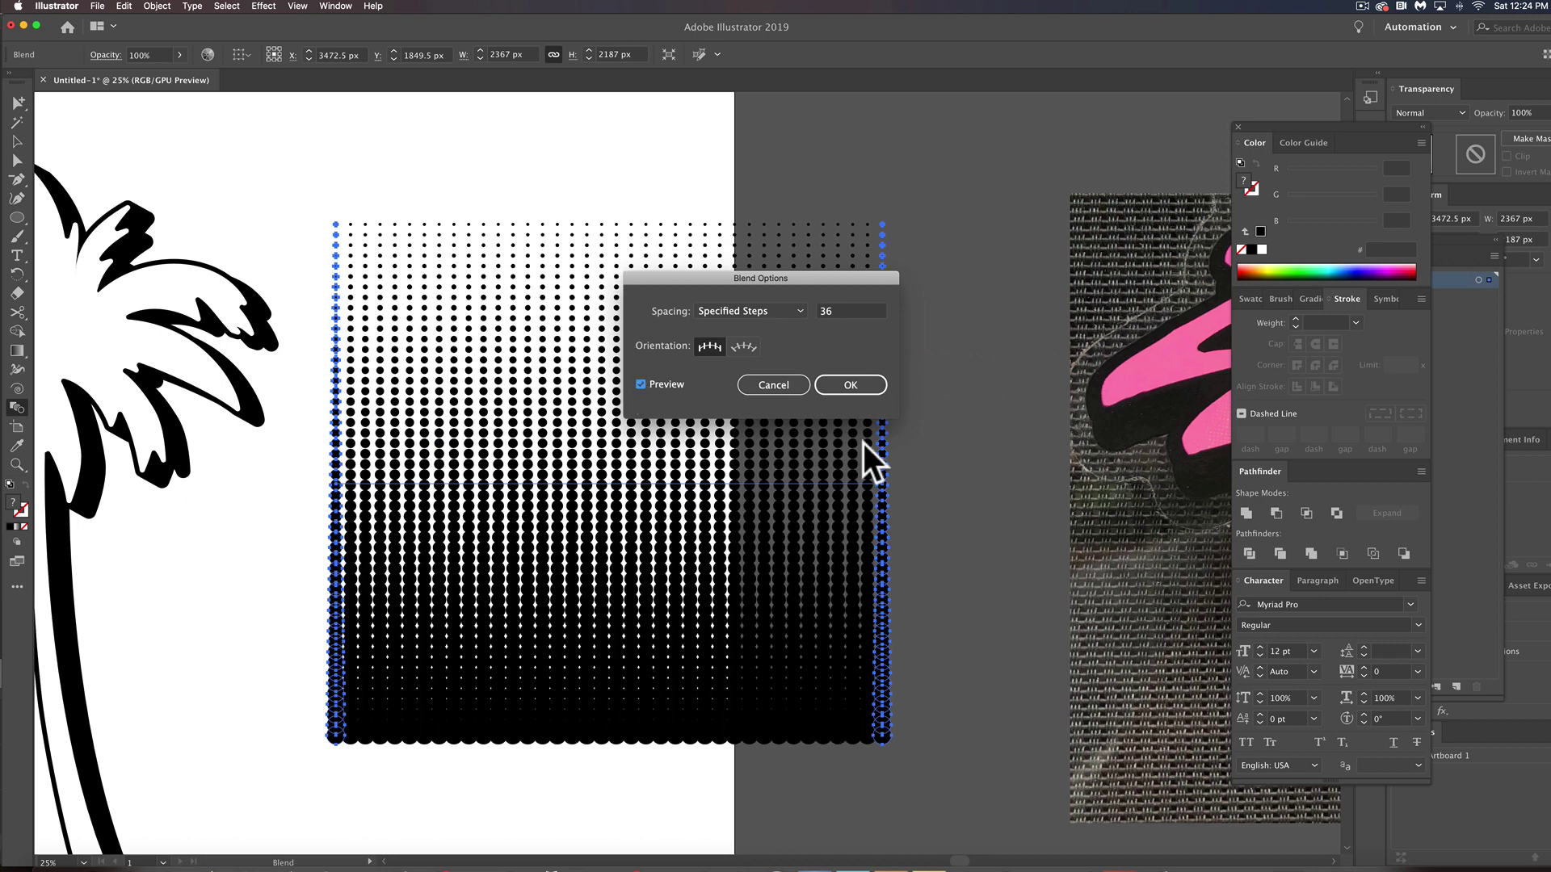
pyautogui.click(851, 385)
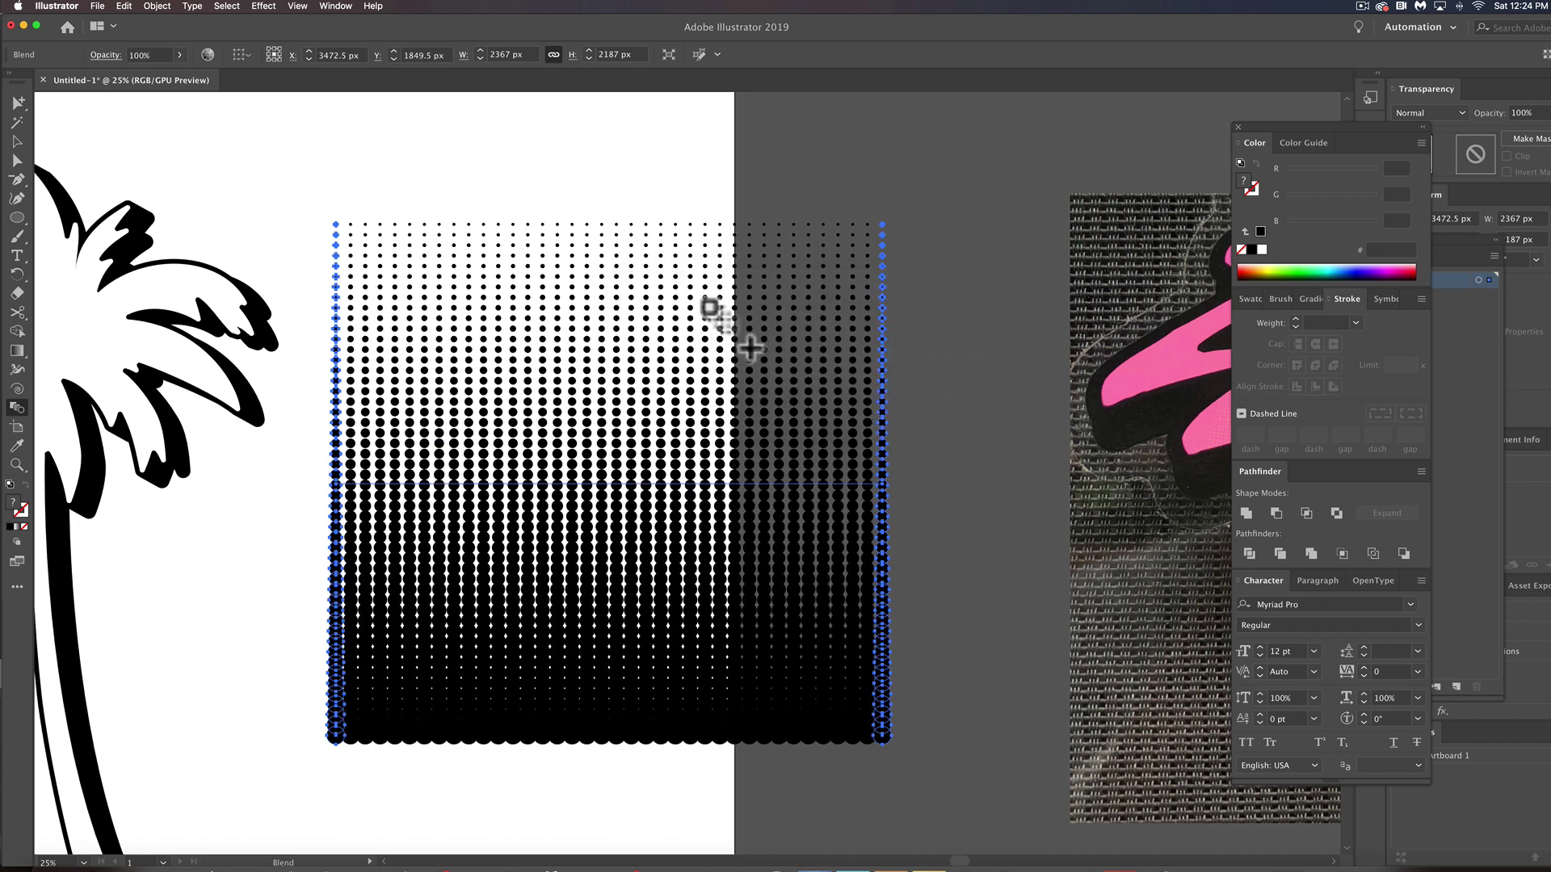
pyautogui.click(315, 214)
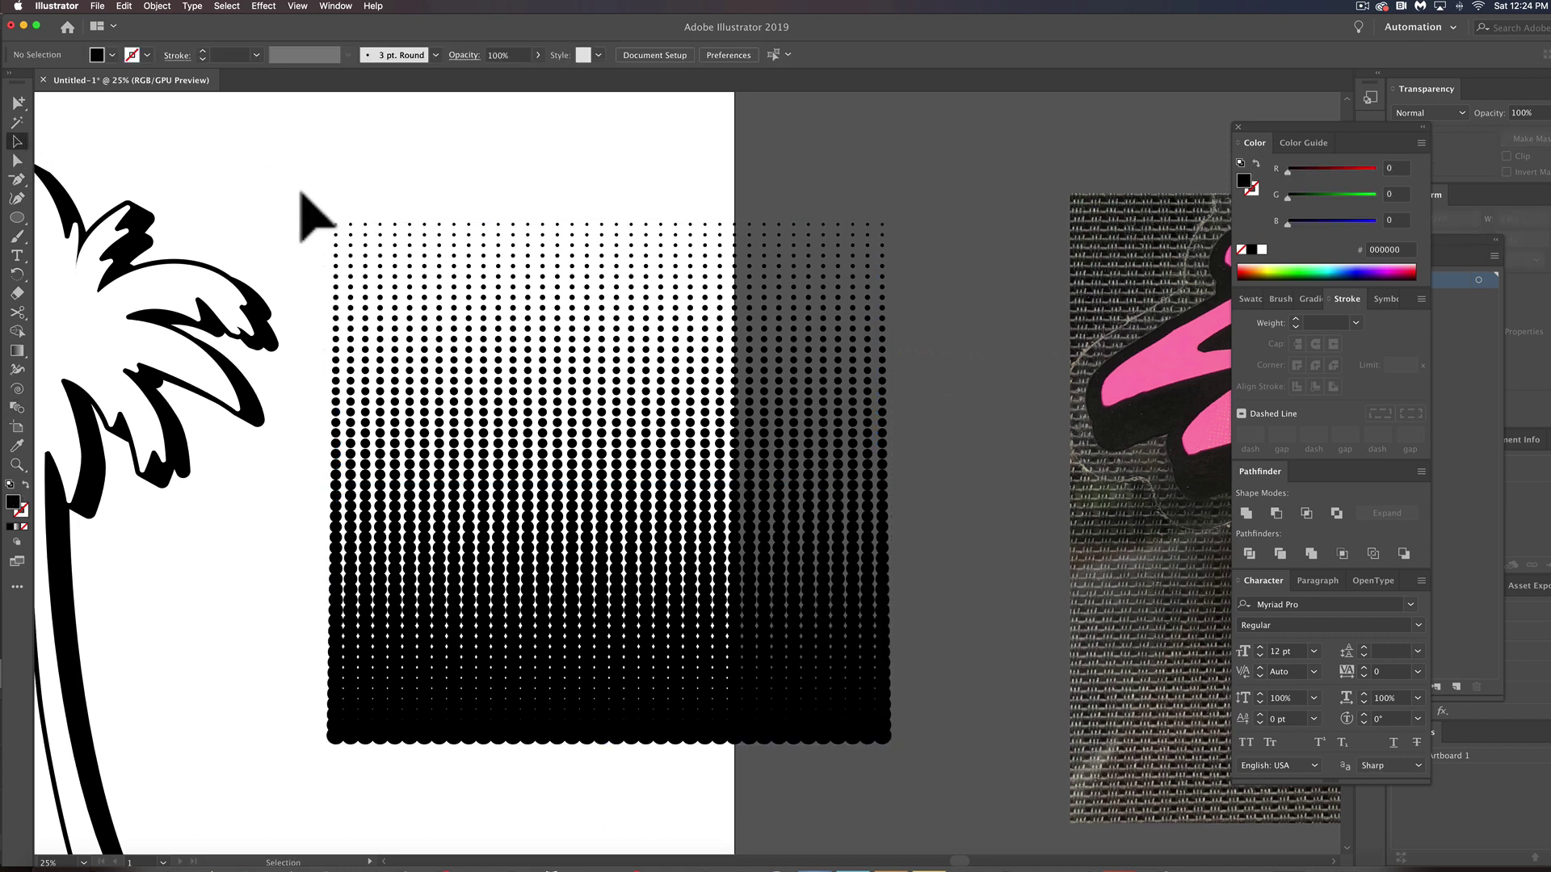
# Expand the halftone grid blend with Object and Fill enabled, and clear the selection.
pyautogui.click(856, 290)
pyautogui.click(154, 5)
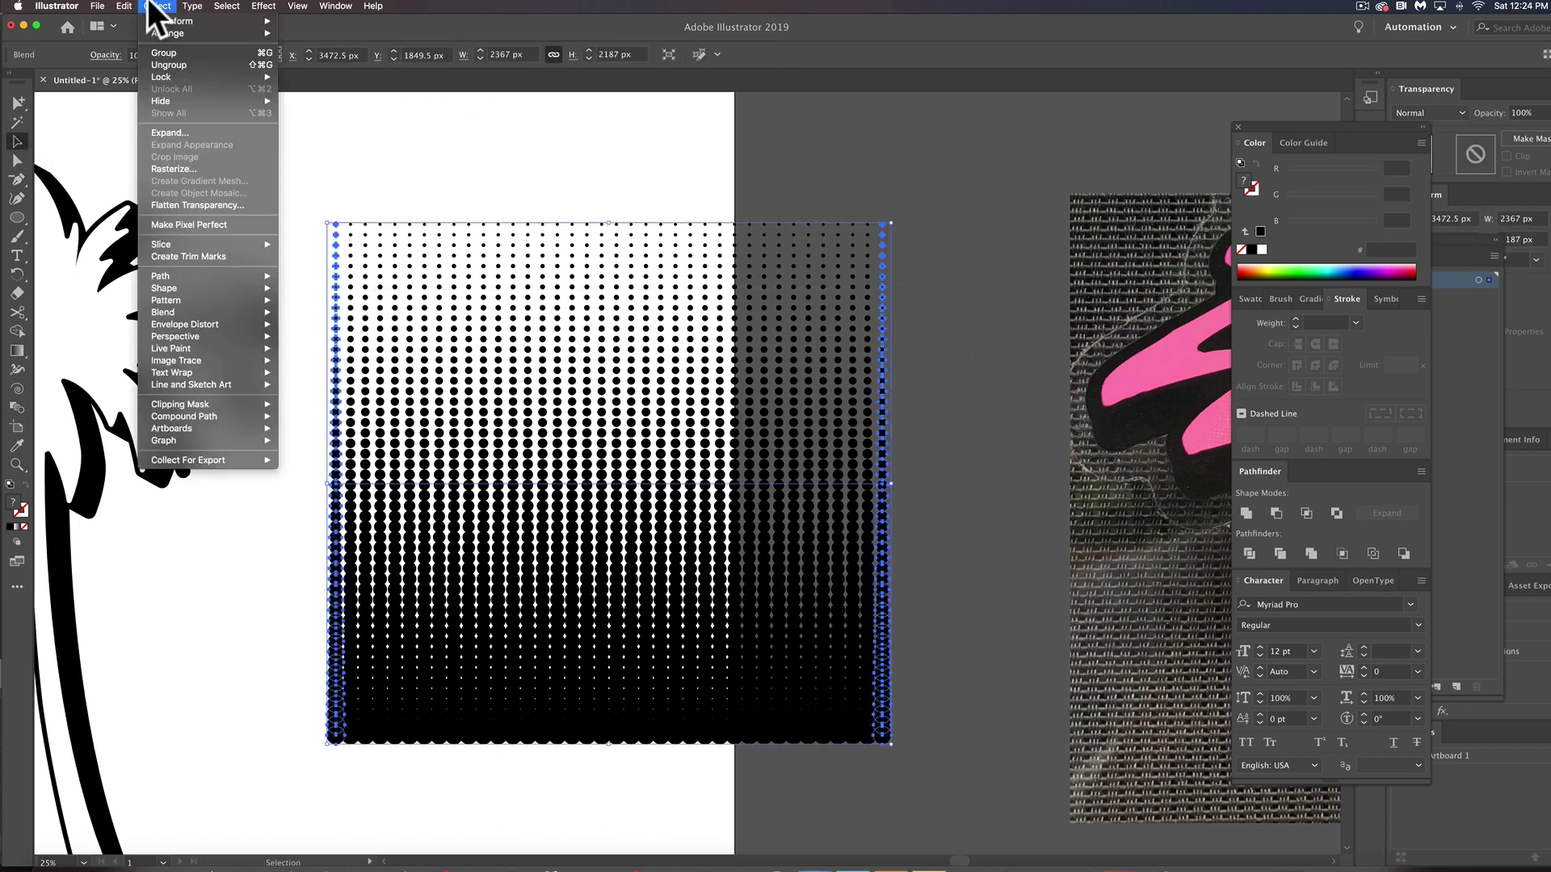
pyautogui.click(191, 131)
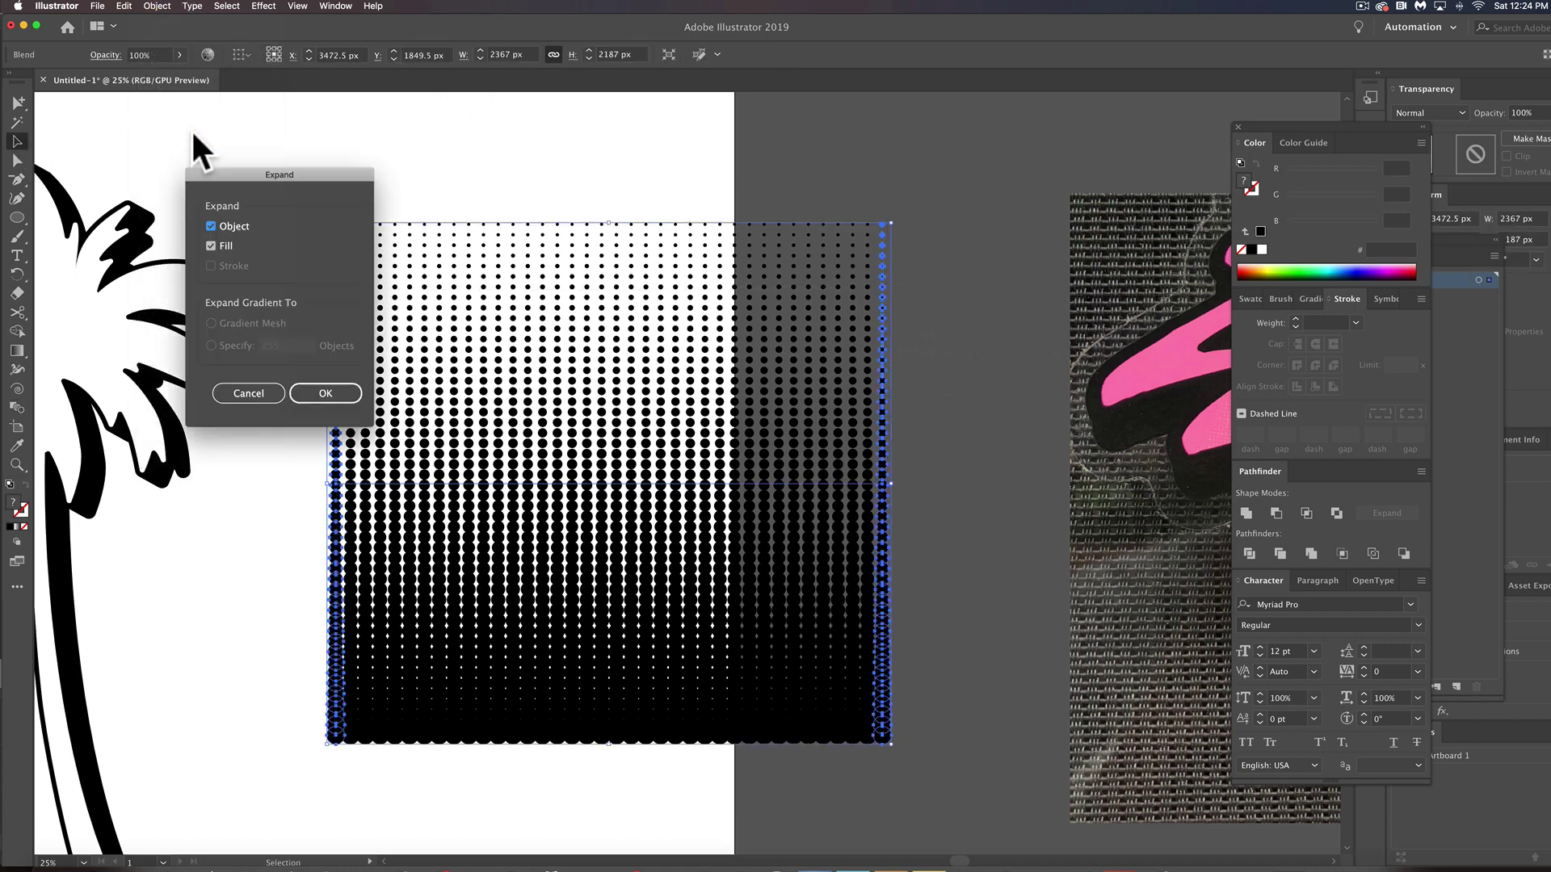
pyautogui.click(321, 395)
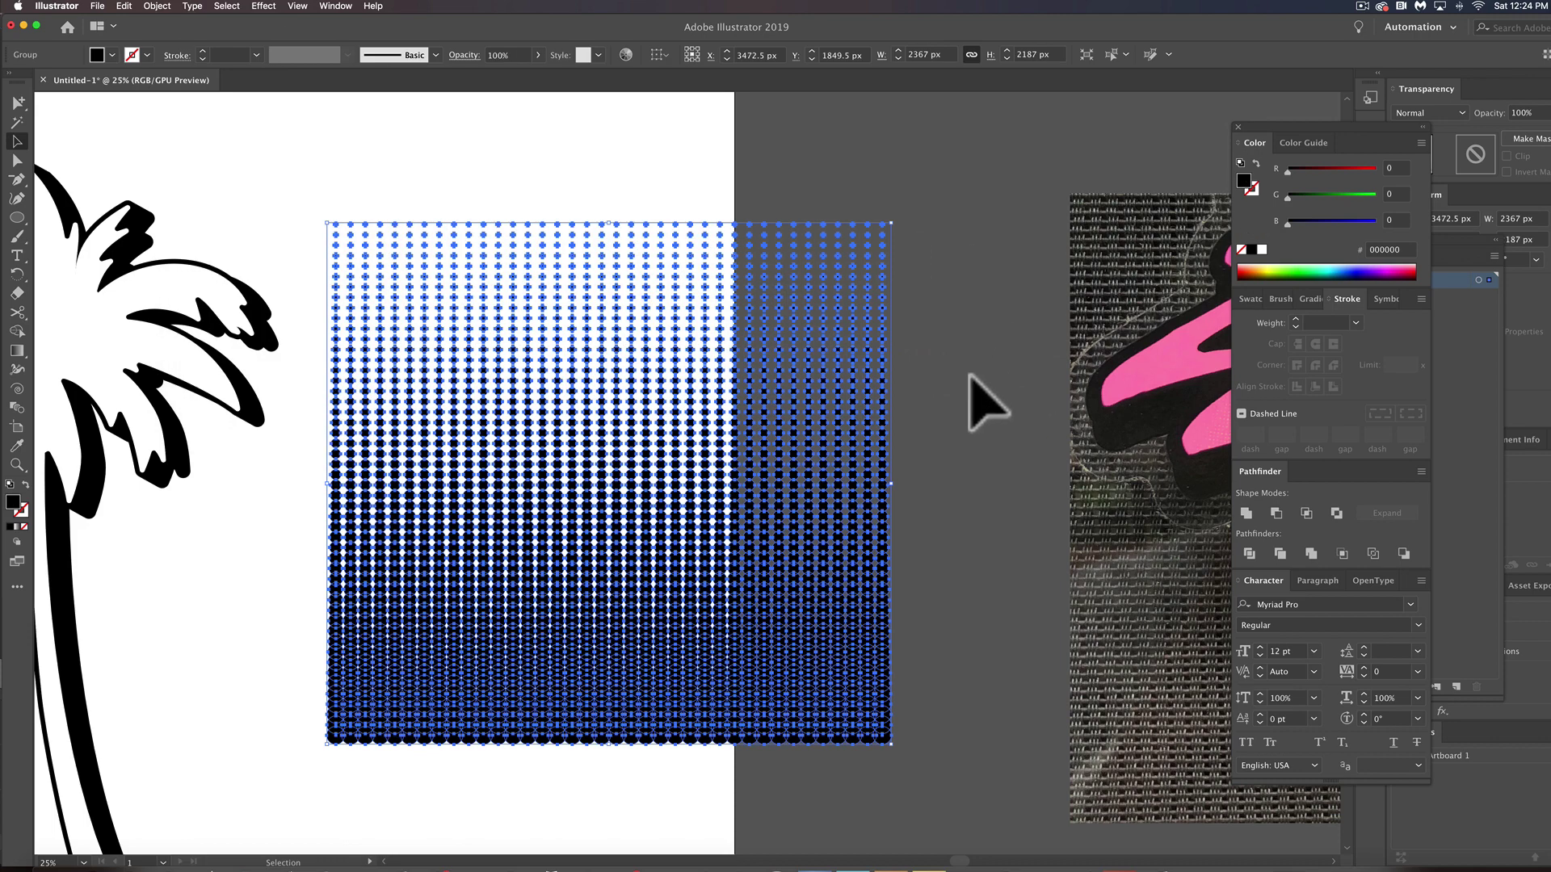
pyautogui.click(955, 394)
# Unite all the expanded halftone dots with Pathfinder, keeping the floating panels clear of the artwork.
pyautogui.click(610, 583)
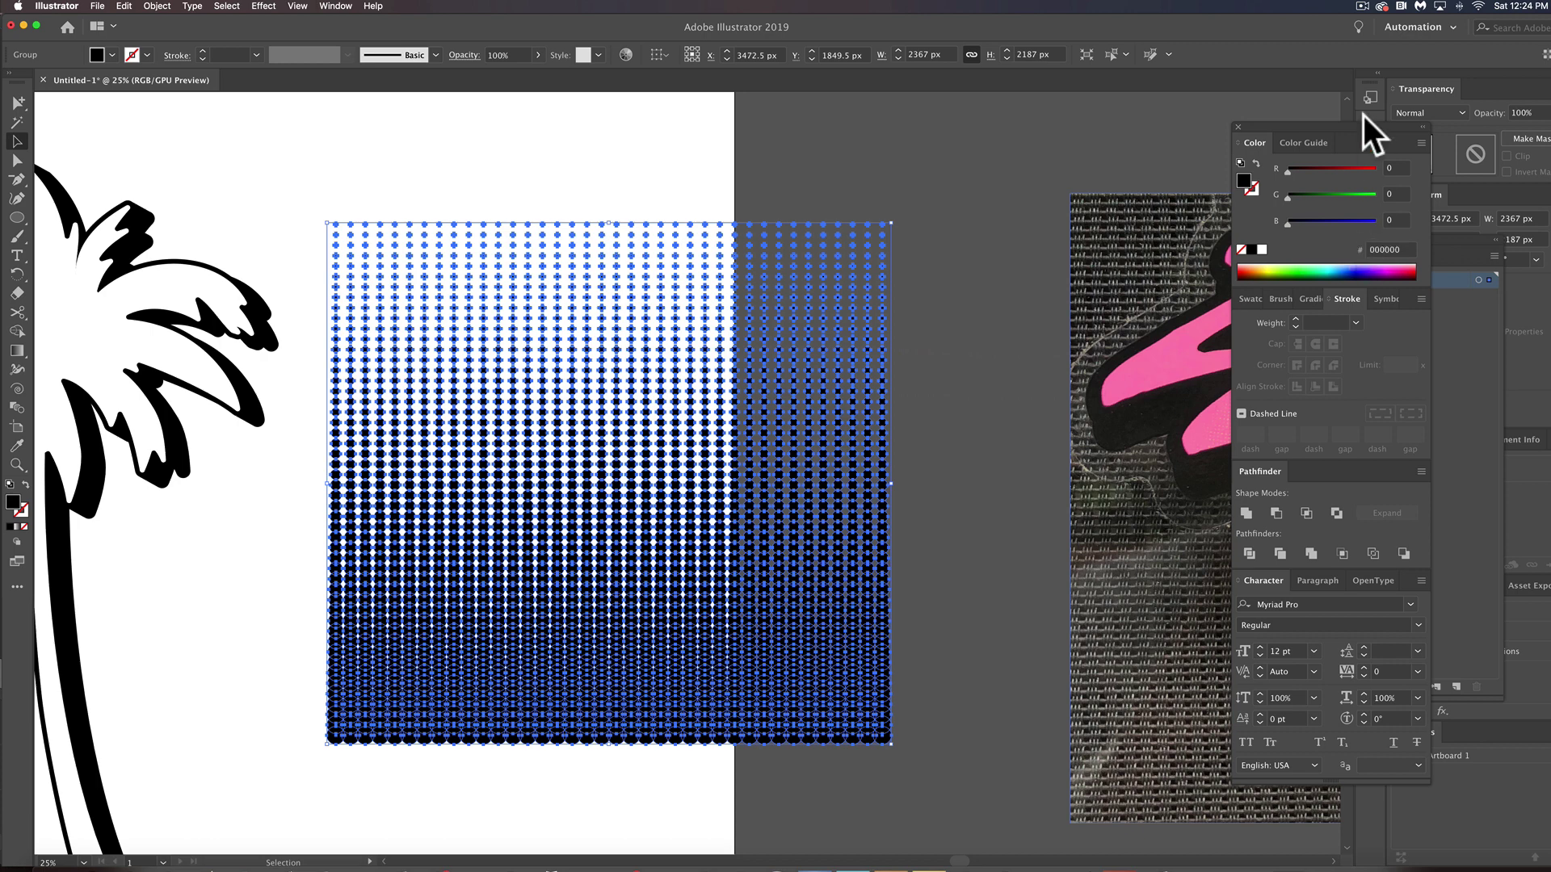
pyautogui.moveTo(1352, 122); pyautogui.dragTo(663, 122)
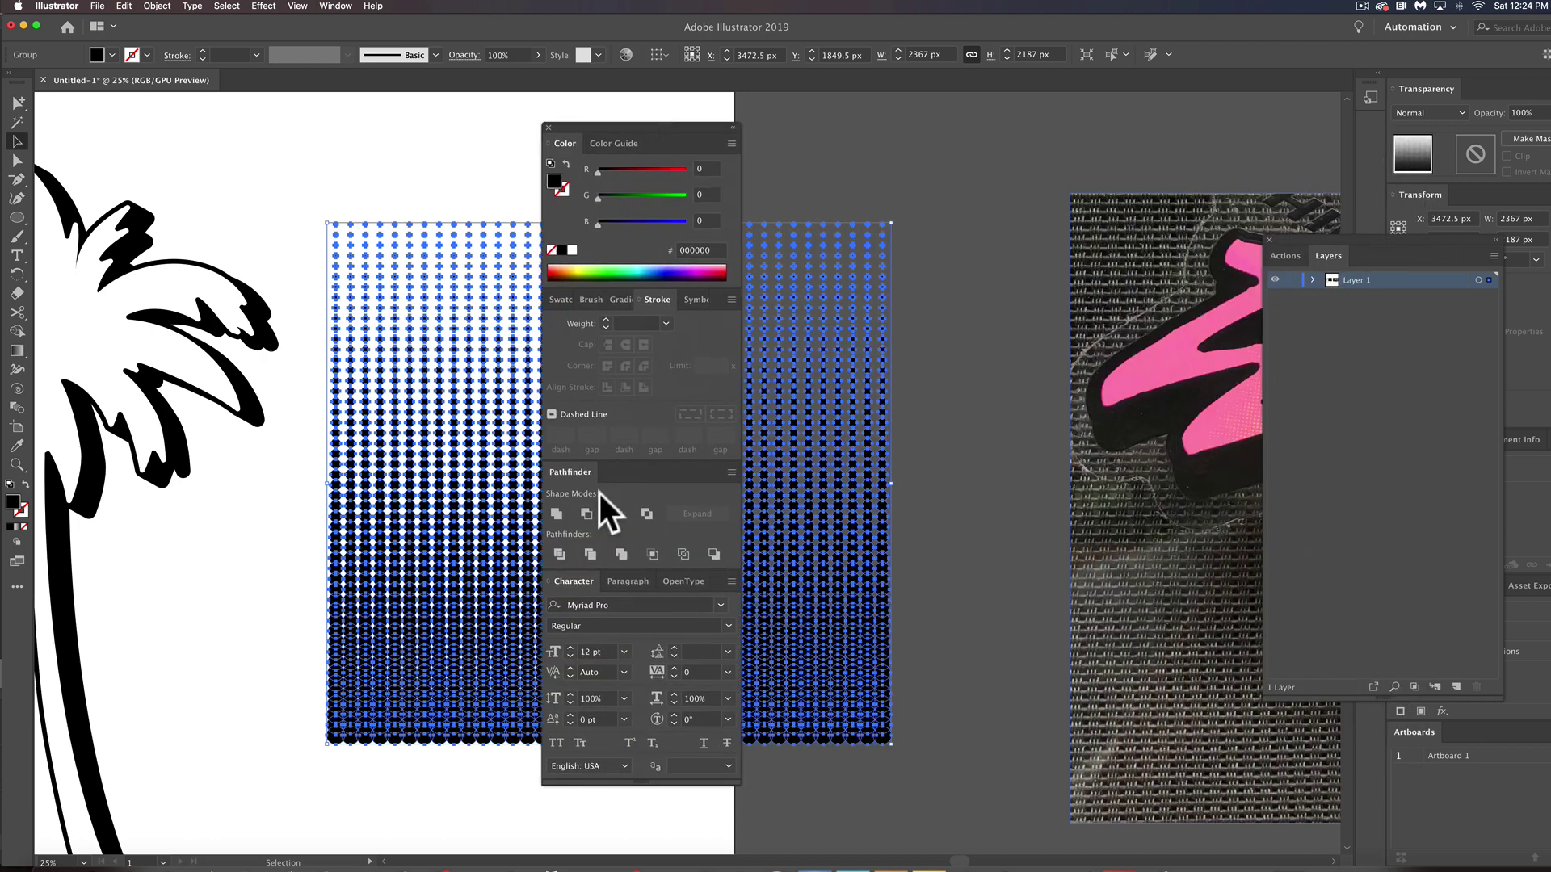
pyautogui.click(557, 512)
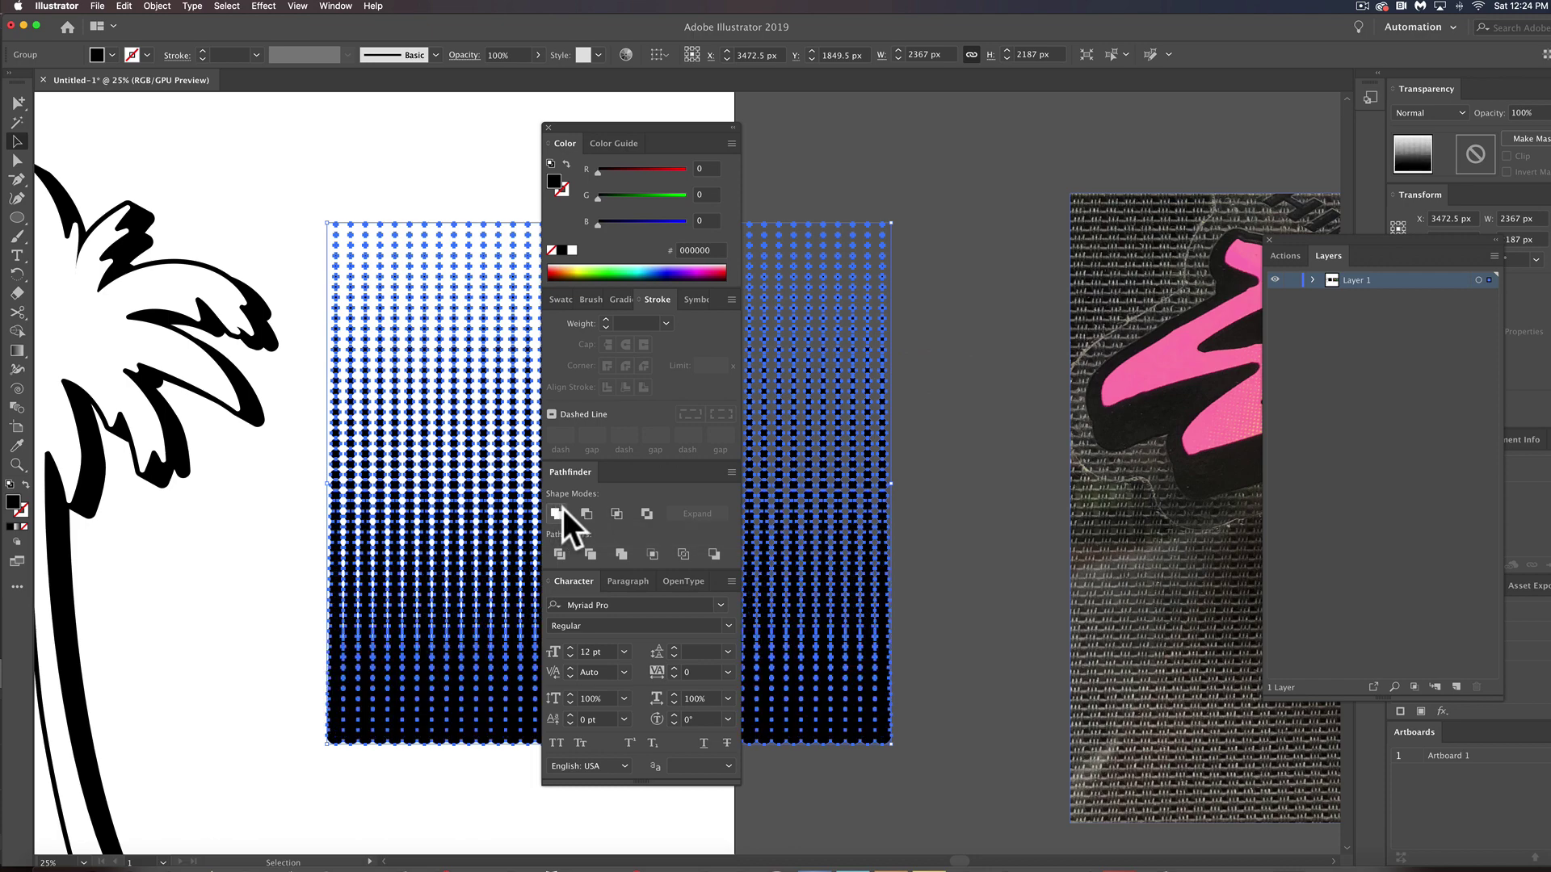
pyautogui.moveTo(584, 123); pyautogui.dragTo(1134, 121)
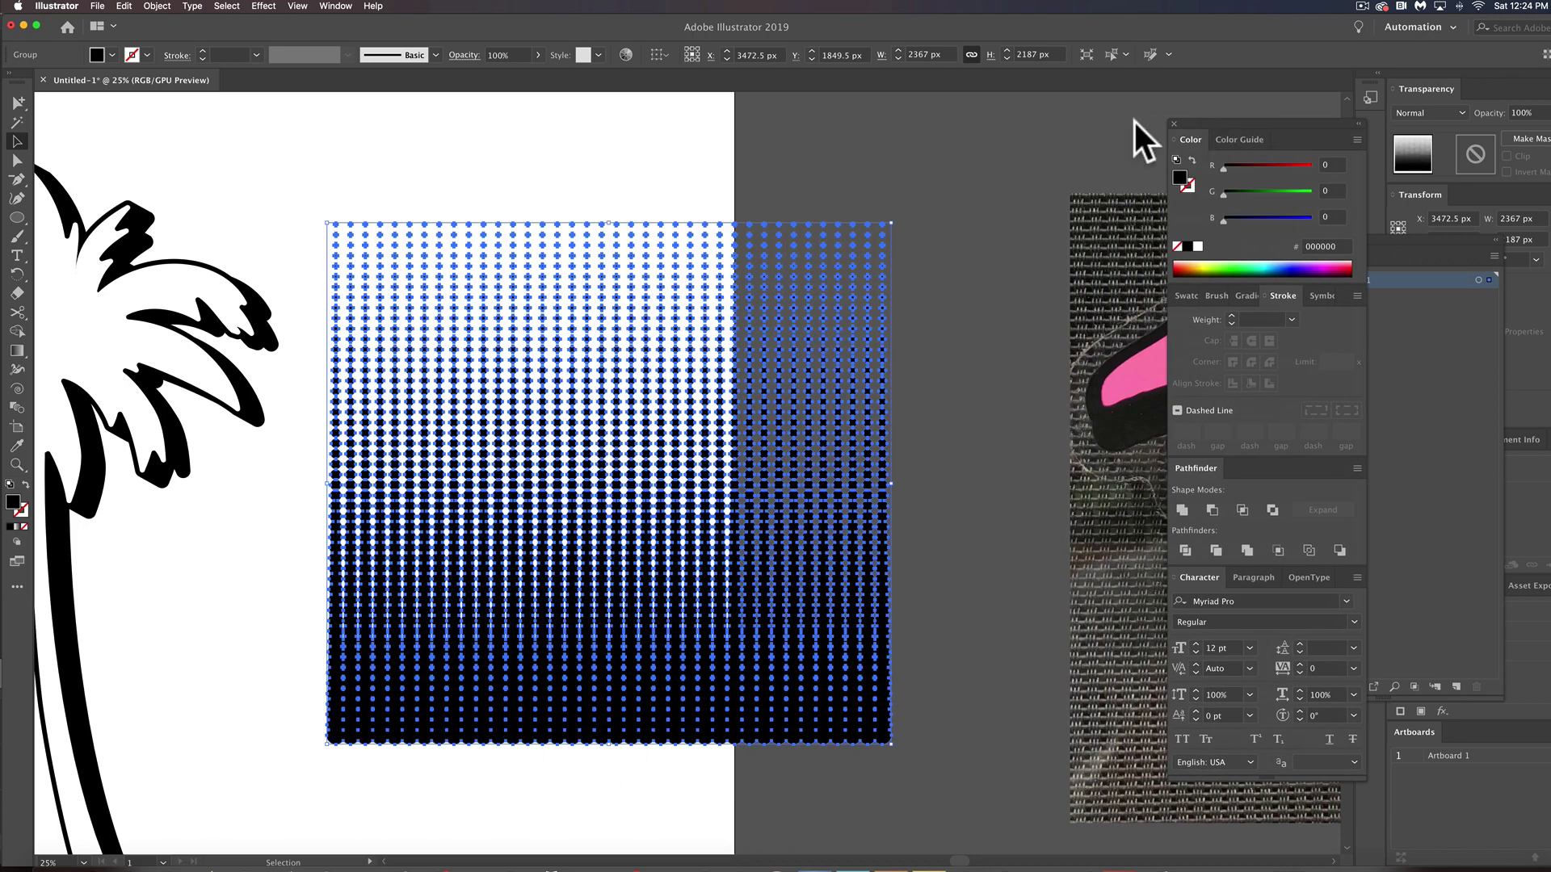
# Move the reference photo over the artboard's lower edge and fill the halftone with pink sampled from its lettering.
pyautogui.scroll(-3, 812, 212)
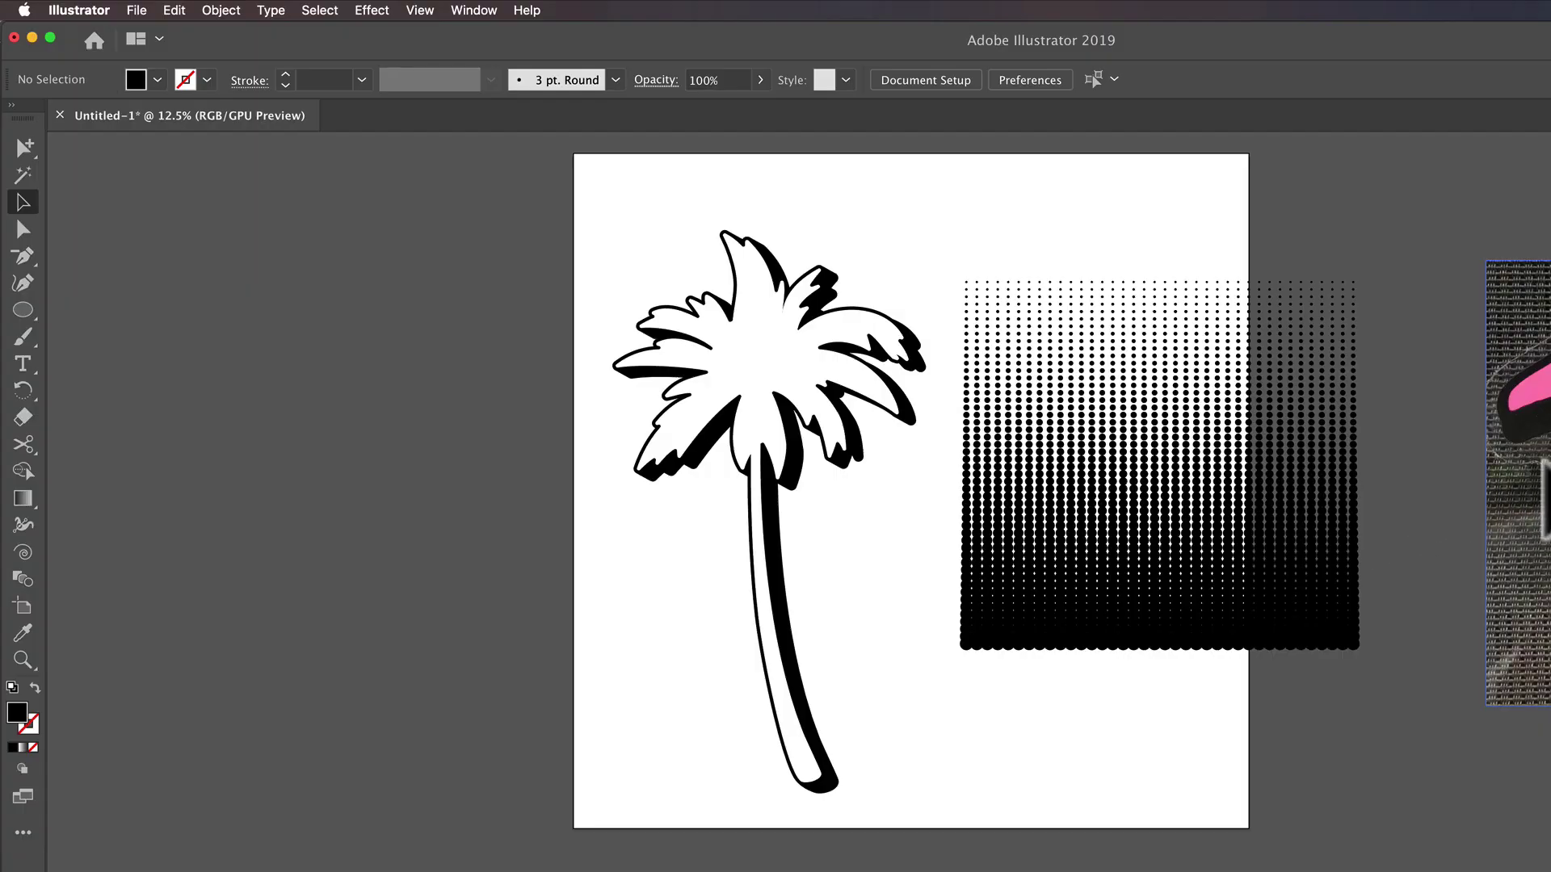
pyautogui.moveTo(1454, 646); pyautogui.dragTo(688, 863)
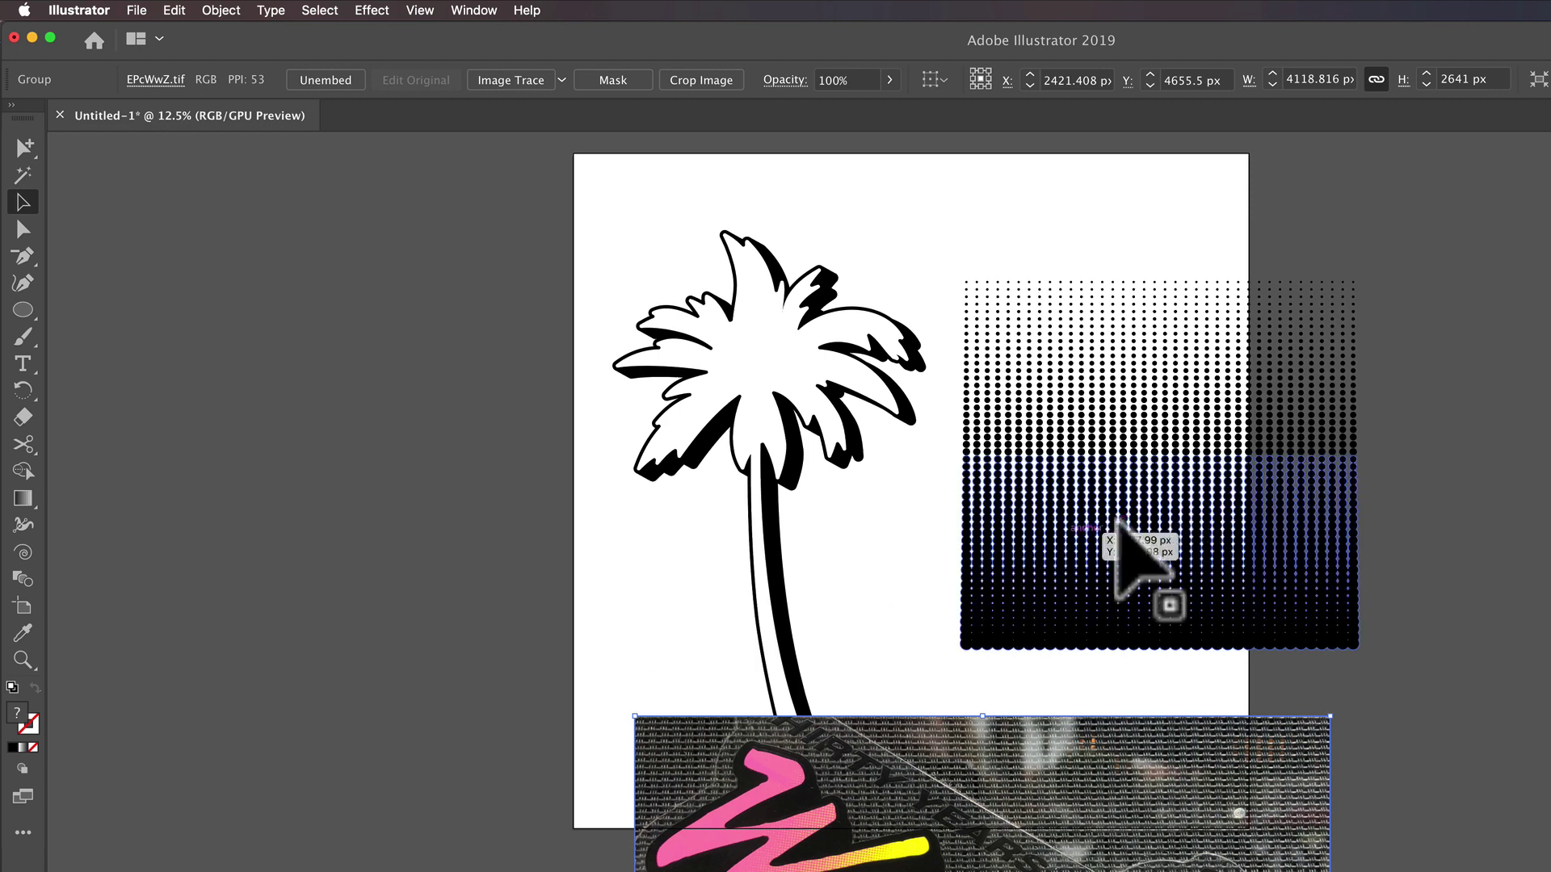
pyautogui.click(1288, 580)
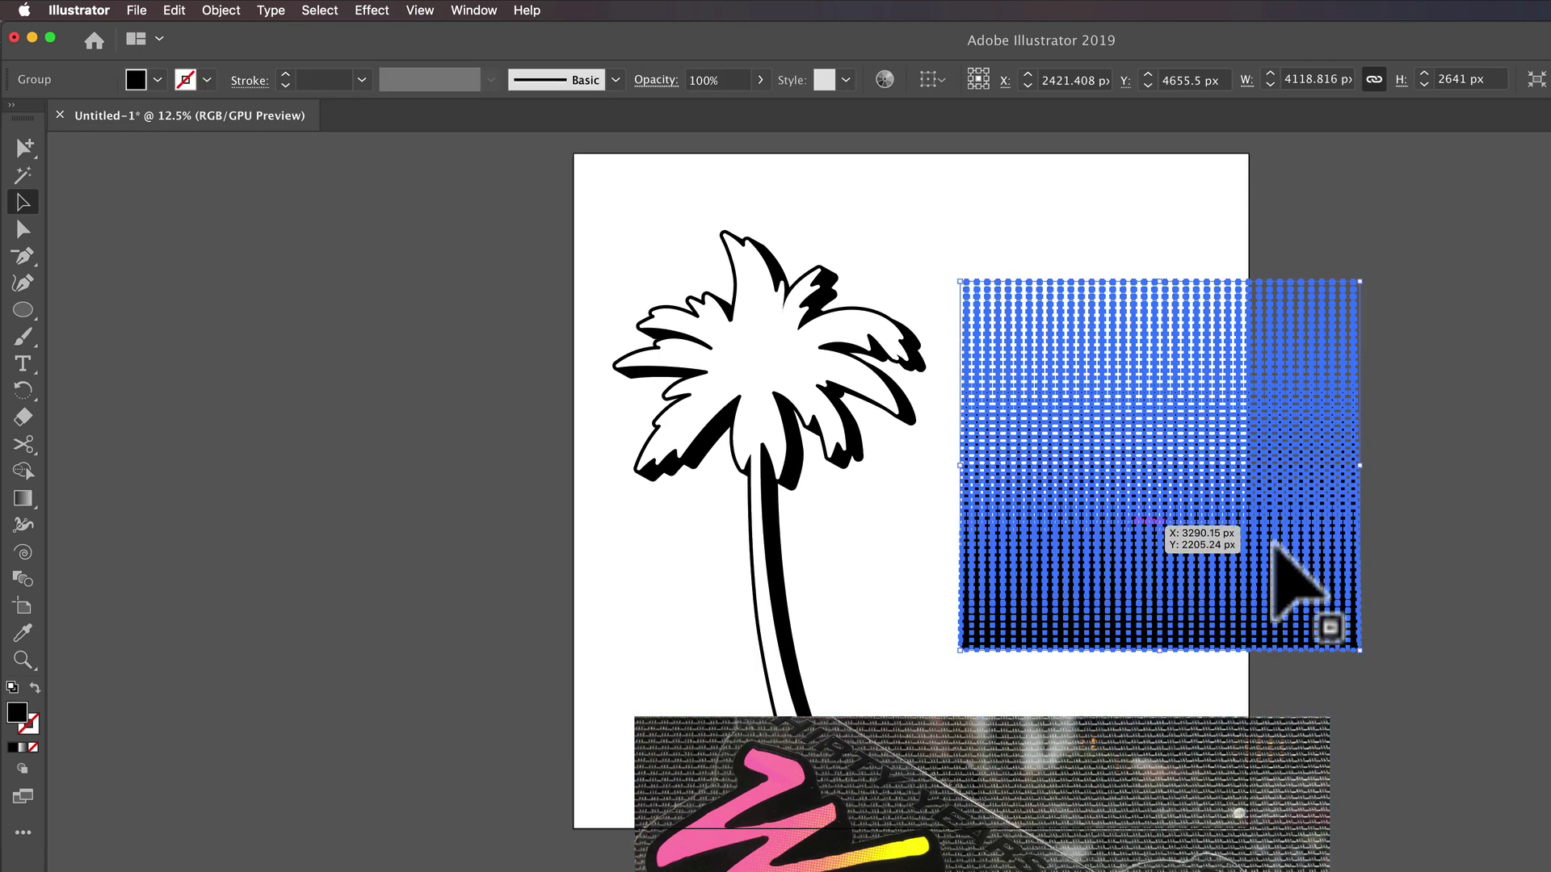
pyautogui.click(23, 633)
pyautogui.click(721, 817)
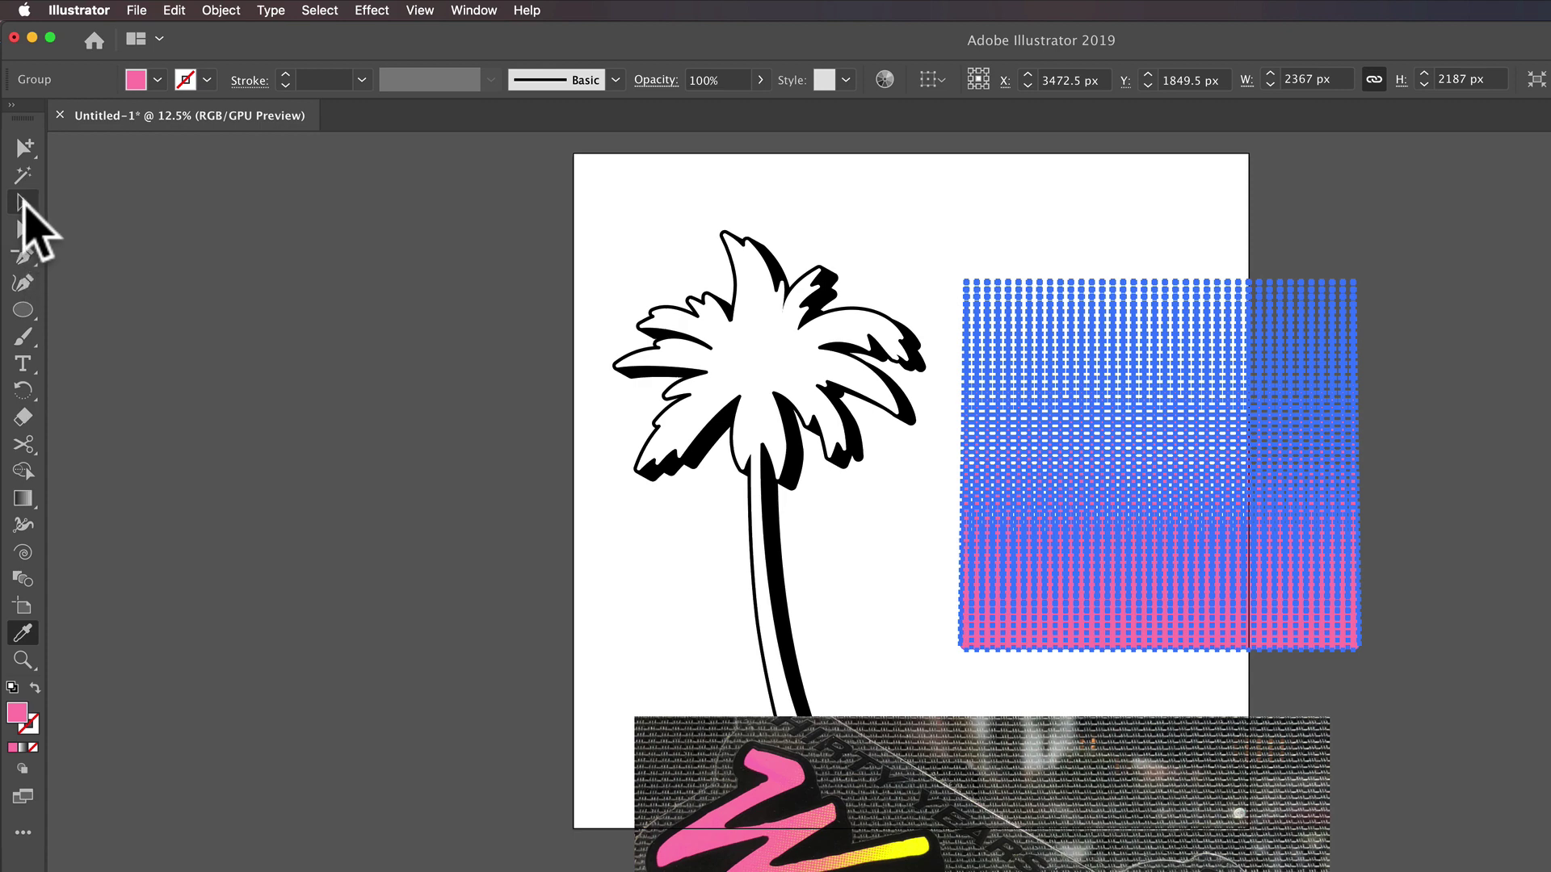
pyautogui.click(25, 201)
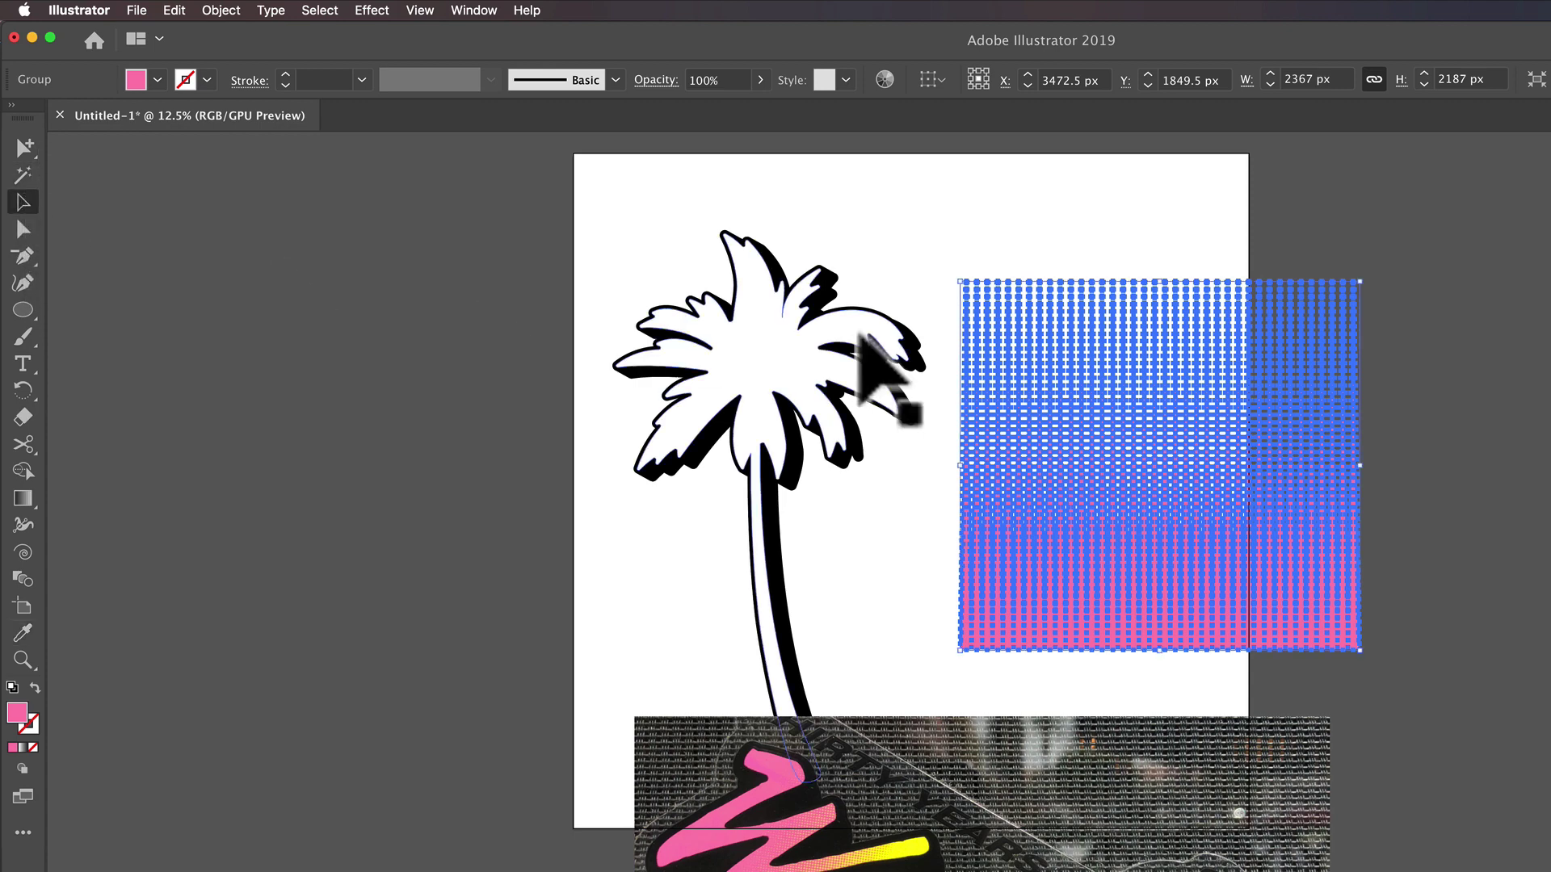
pyautogui.click(1083, 338)
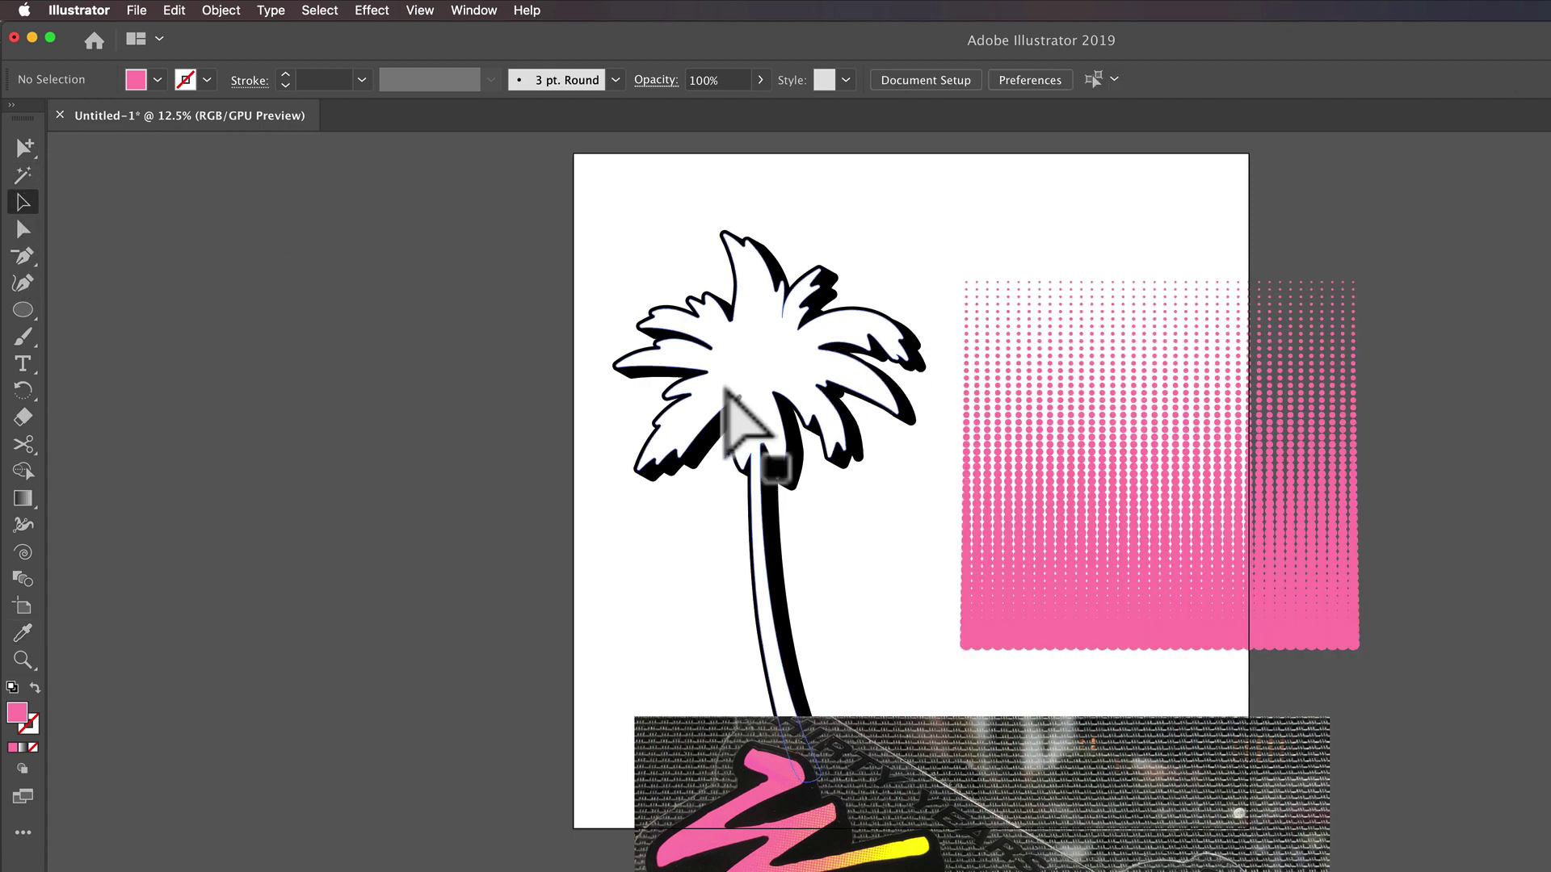
# Fill the white palm tree shape with the pink sampled from the halftone and clear the selection.
pyautogui.click(751, 356)
pyautogui.click(23, 633)
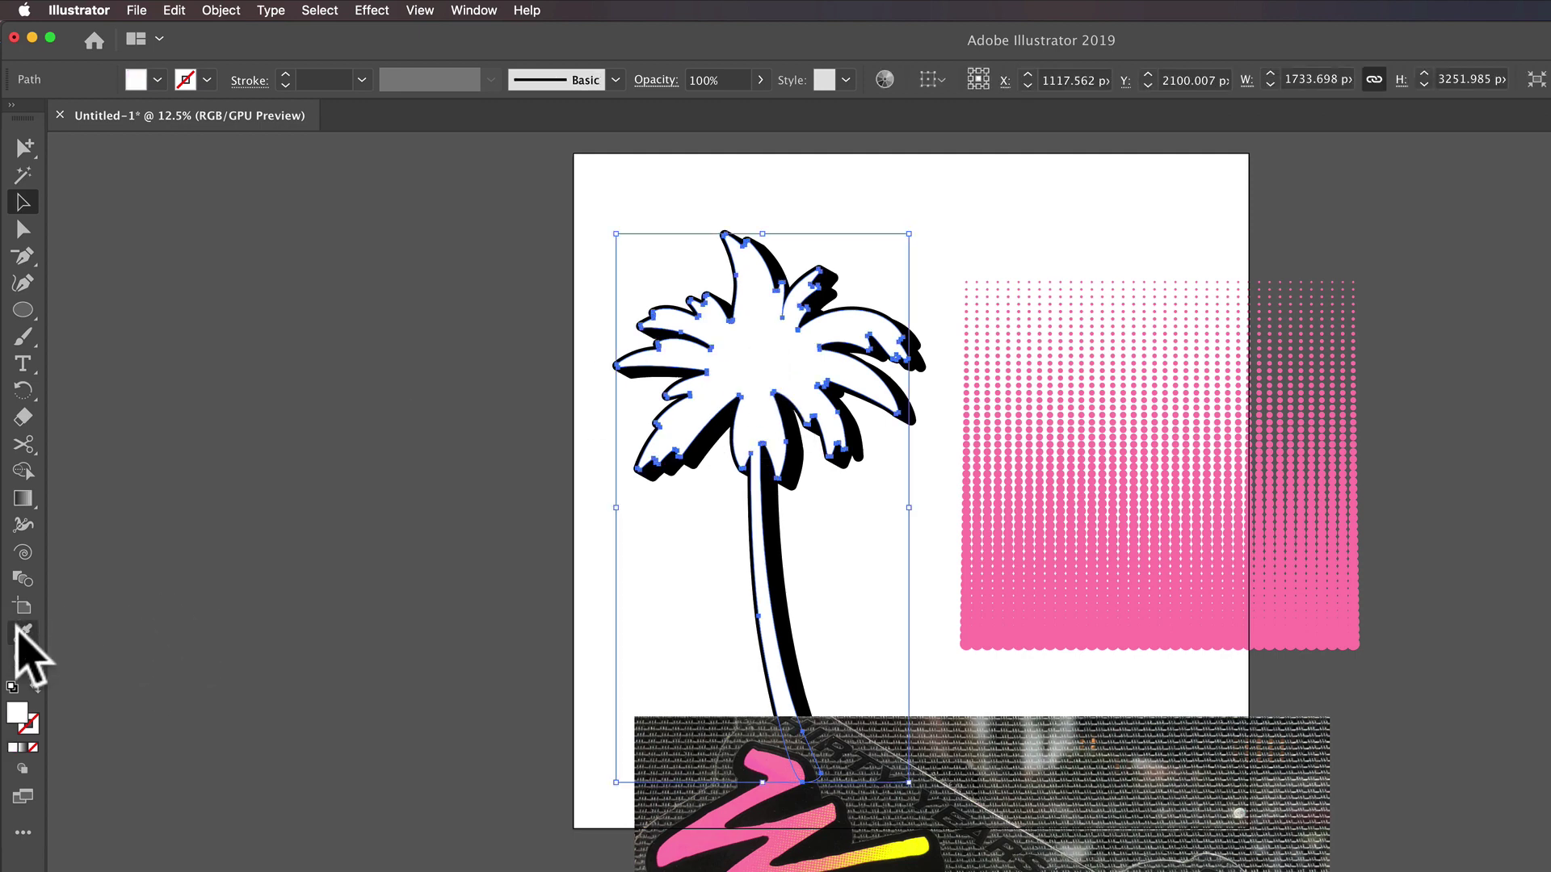
pyautogui.click(1160, 633)
pyautogui.press('super+shift+a')
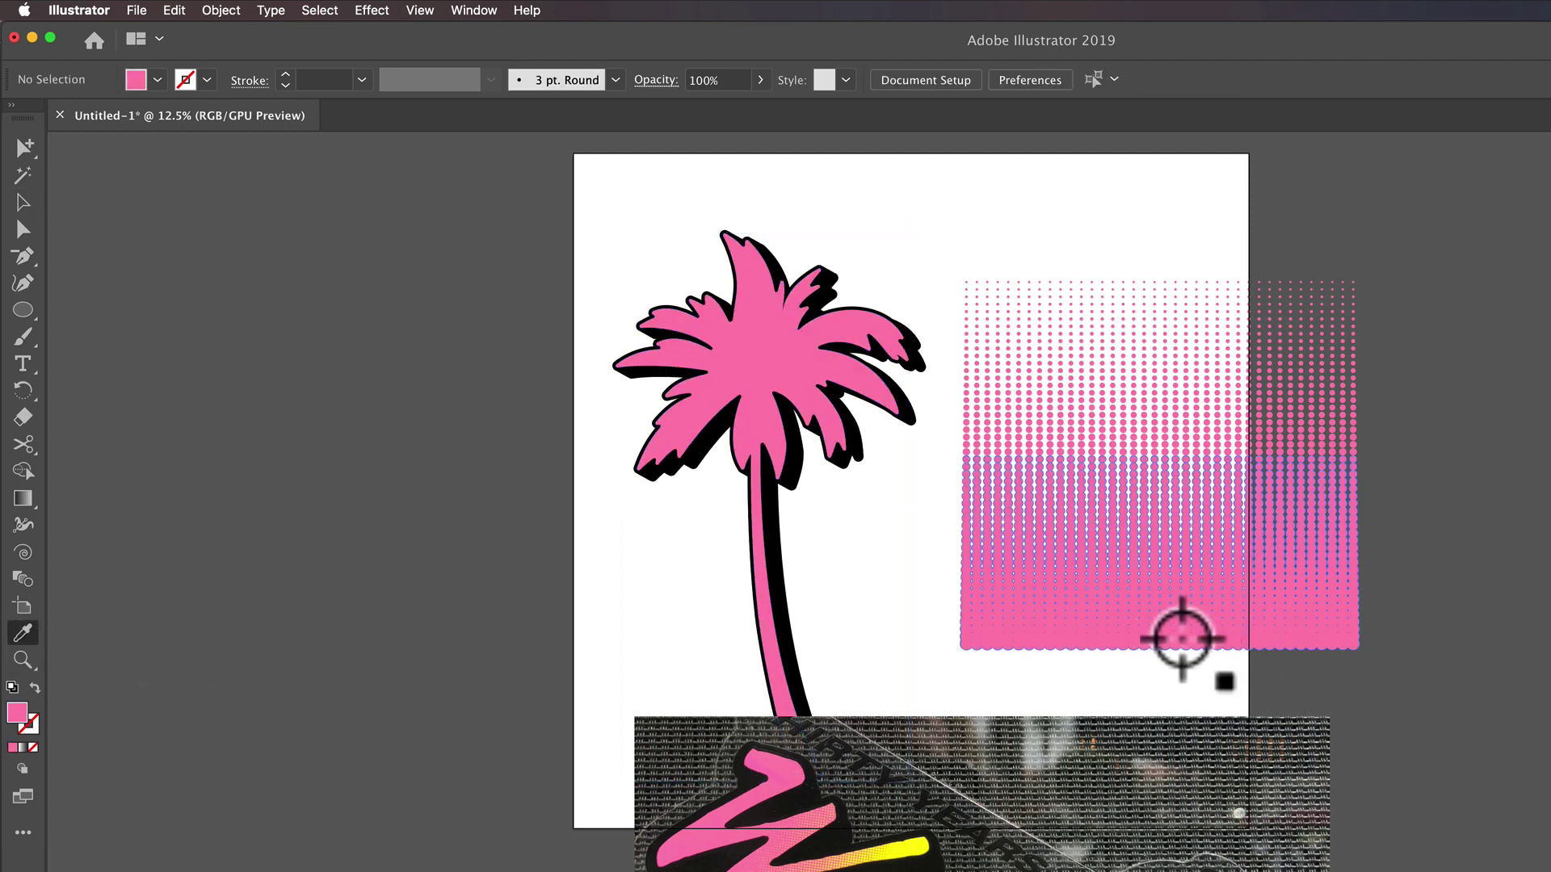
# Recolor the halftone with yellow sampled from the reference photo's lettering and clear the selection.
pyautogui.keyDown('super'); pyautogui.click(1170, 638); pyautogui.keyUp('super')
pyautogui.click(896, 868)
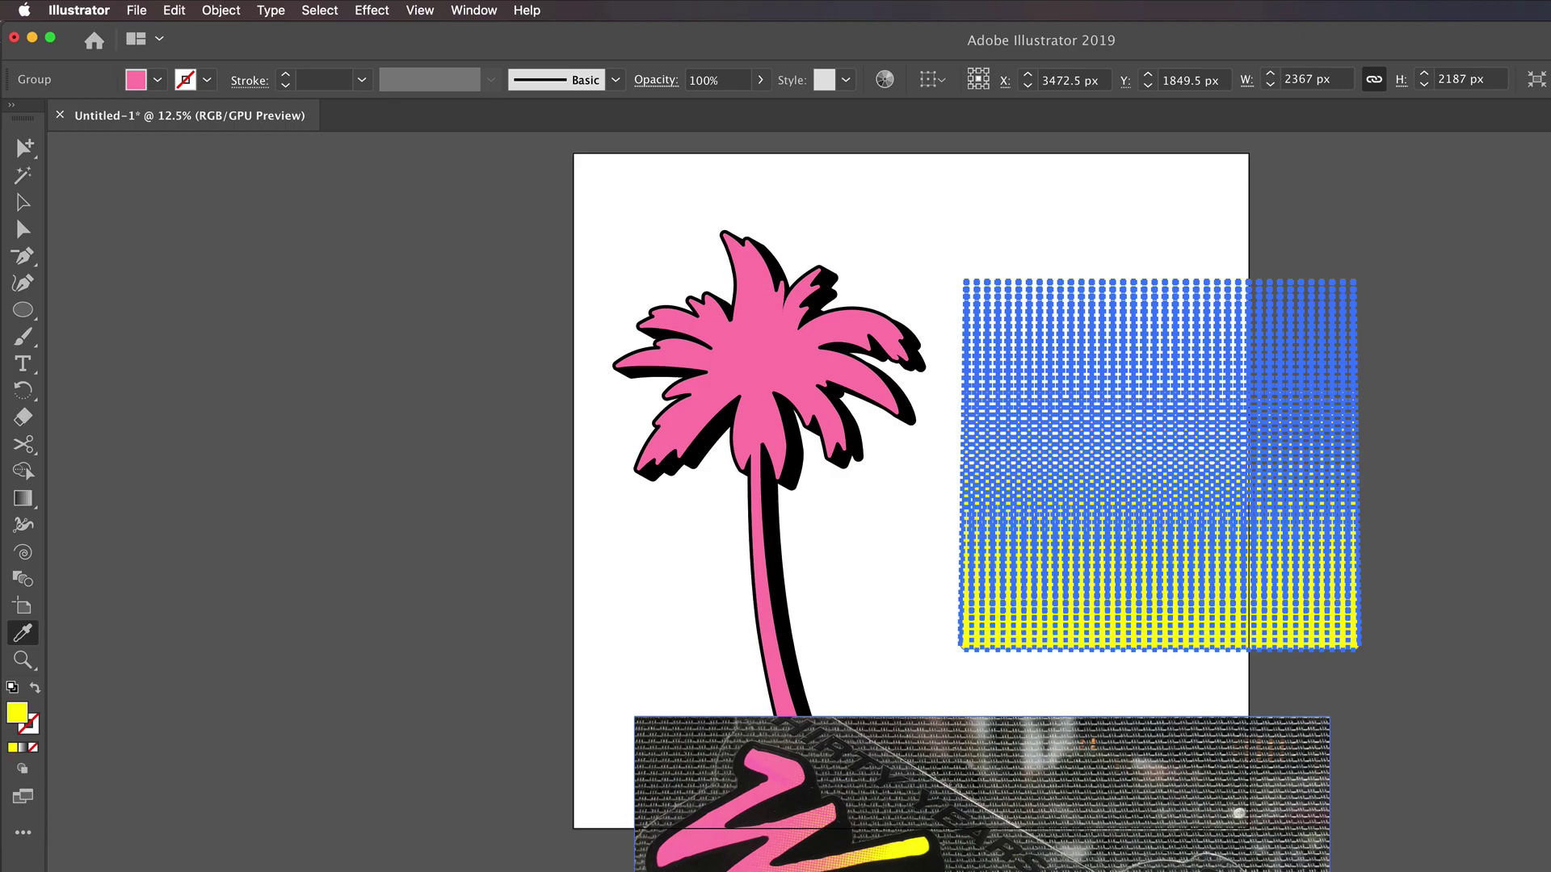
pyautogui.press('super+shift+a')
pyautogui.click(23, 202)
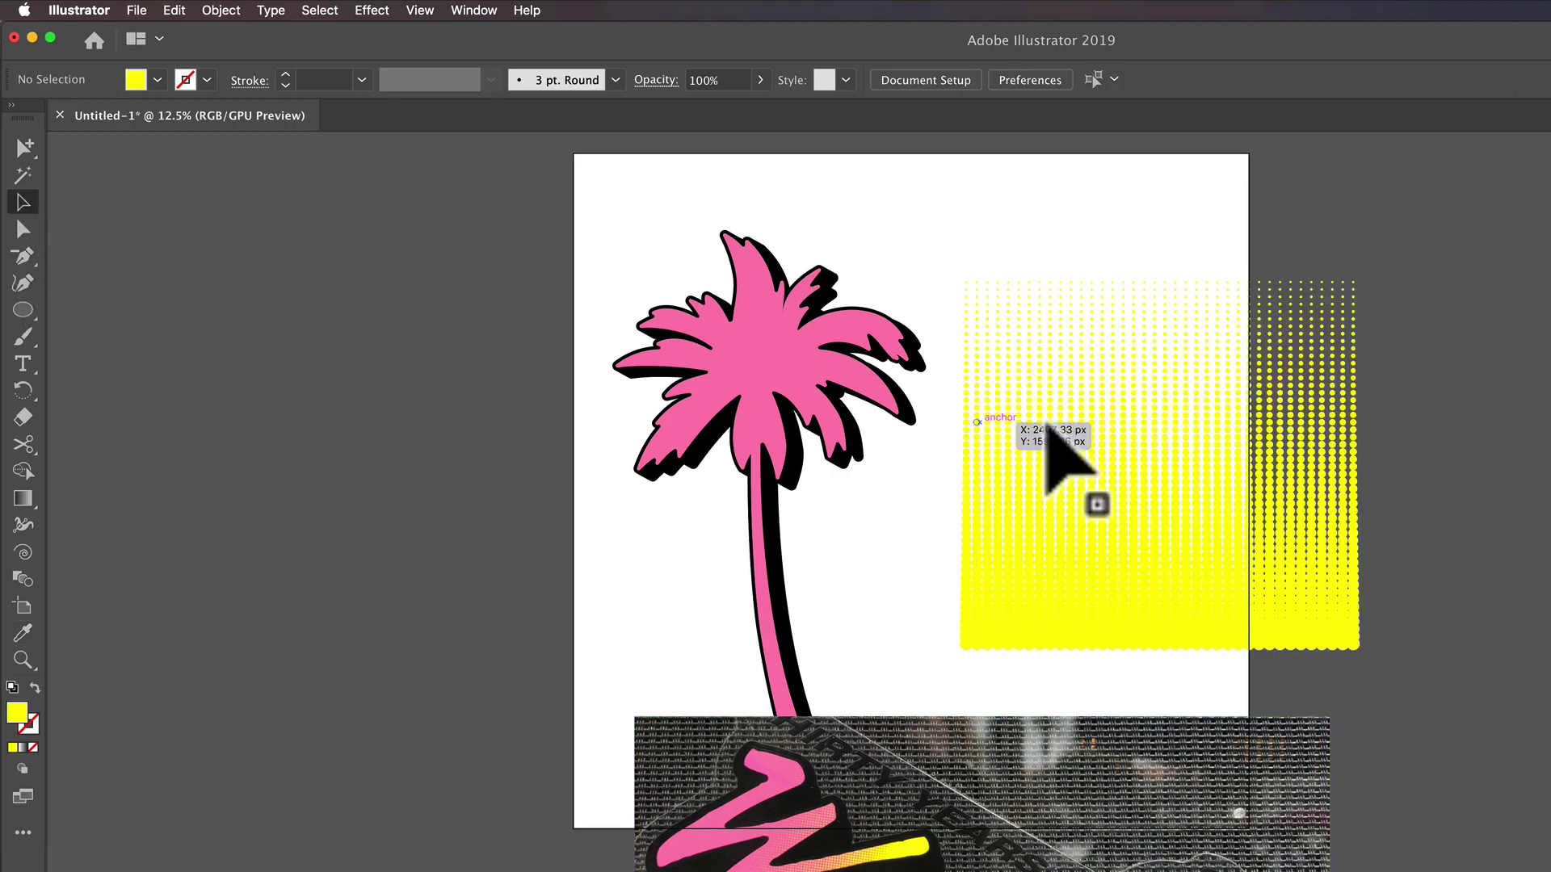
# Scale the yellow halftone down over the palm's fronds and move the reference photo clear of the tree.
pyautogui.click(1025, 424)
pyautogui.moveTo(1360, 467); pyautogui.dragTo(937, 468)
pyautogui.click(1011, 467)
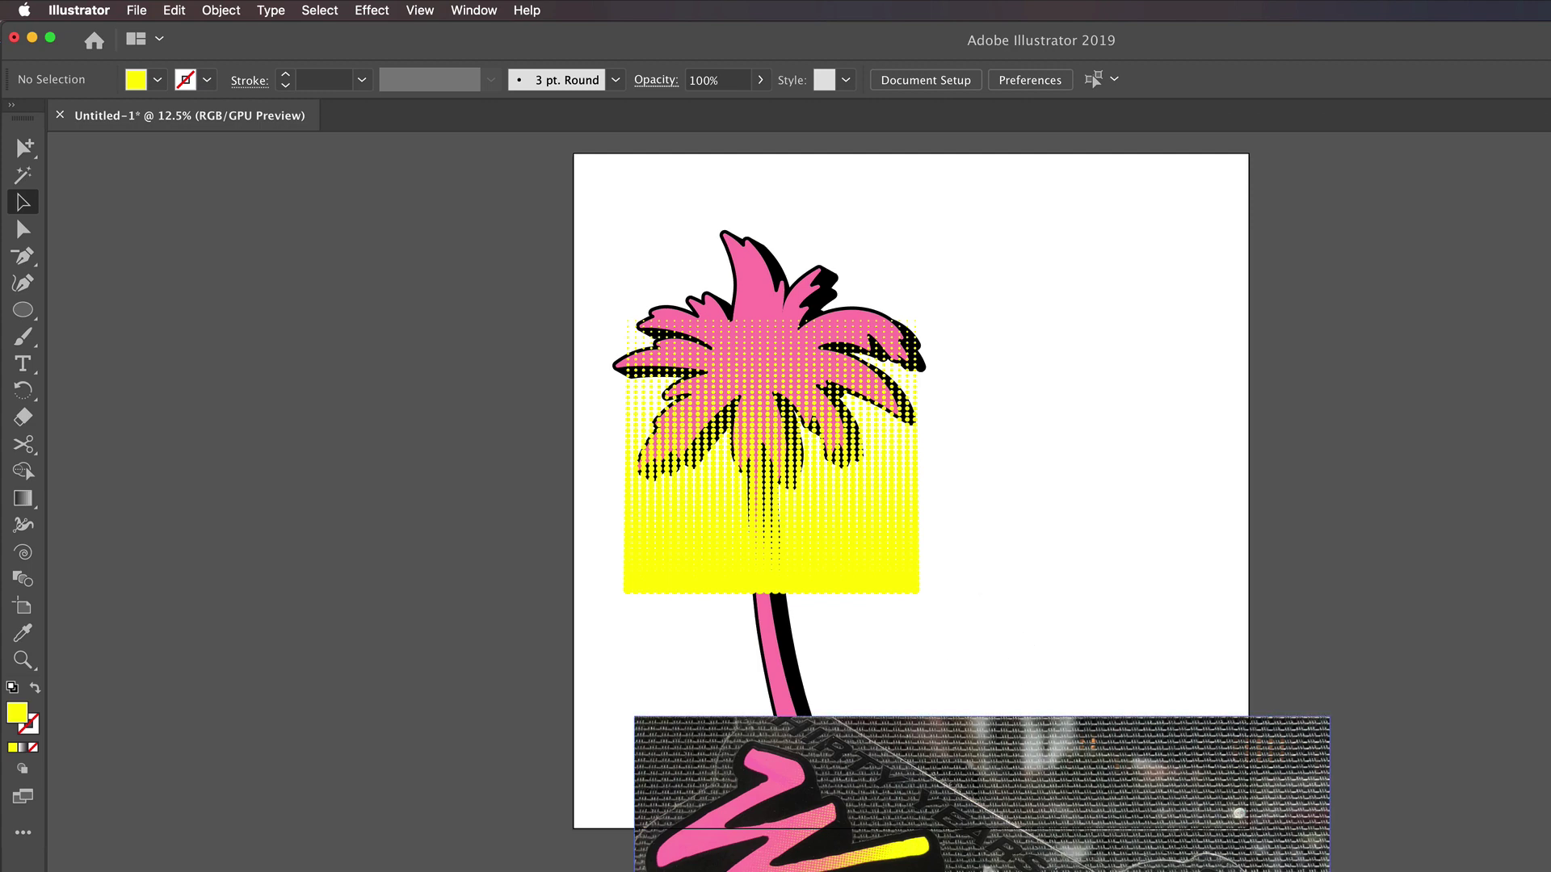
pyautogui.moveTo(992, 853); pyautogui.dragTo(1304, 594)
pyautogui.press('super+shift+a')
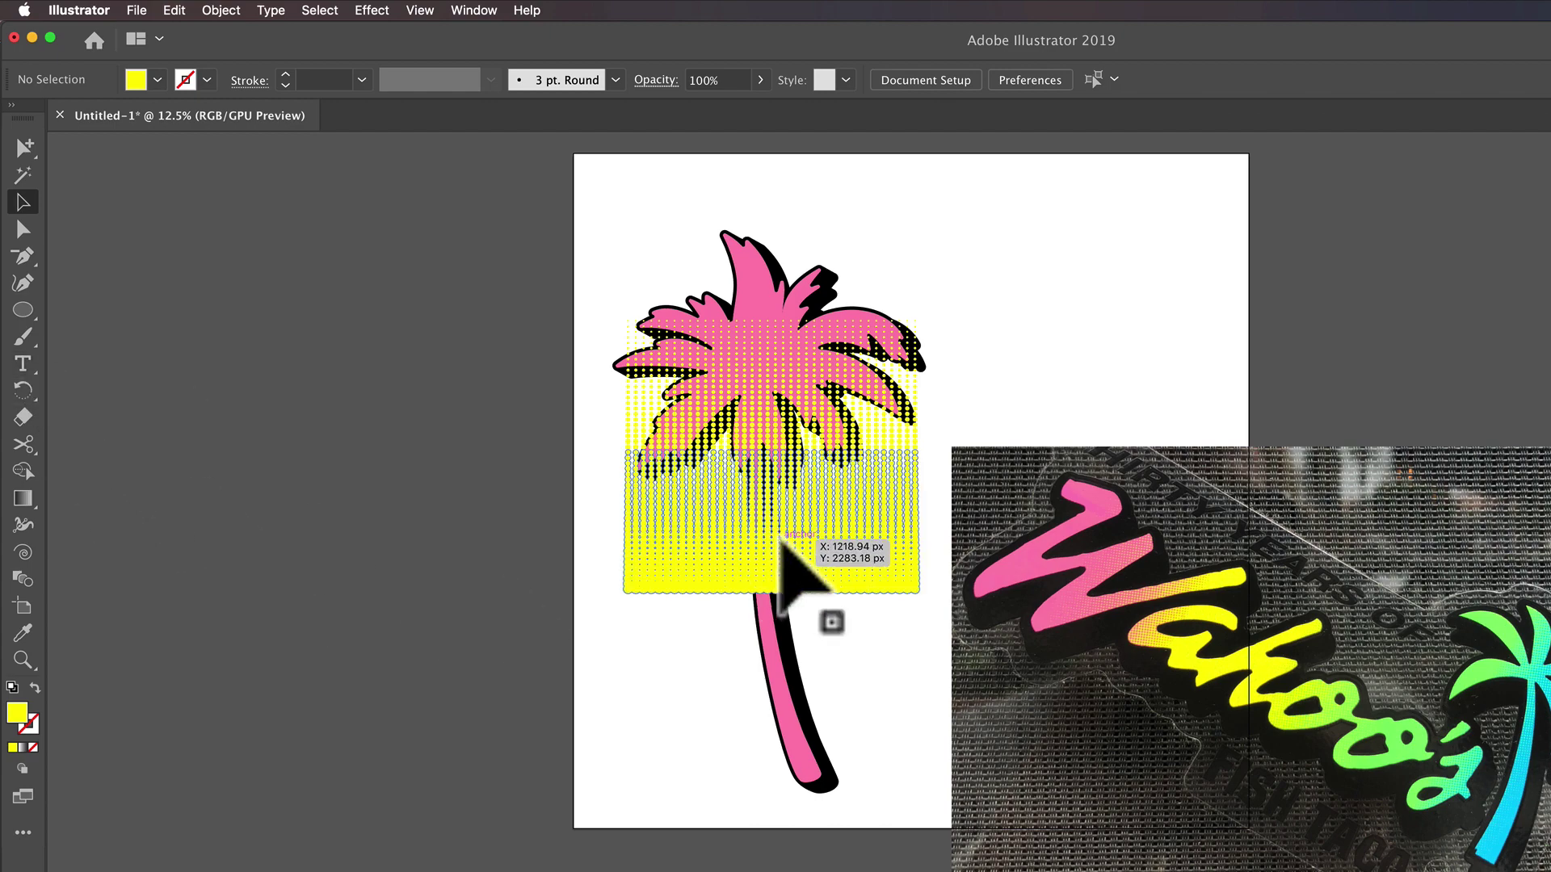
# Shrink the halftone to about 1239 px wide and duplicate it horizontally so the copy adjoins its right edge.
pyautogui.click(872, 589)
pyautogui.moveTo(921, 458); pyautogui.dragTo(832, 468)
pyautogui.moveTo(718, 523); pyautogui.dragTo(837, 523)
pyautogui.click(643, 521)
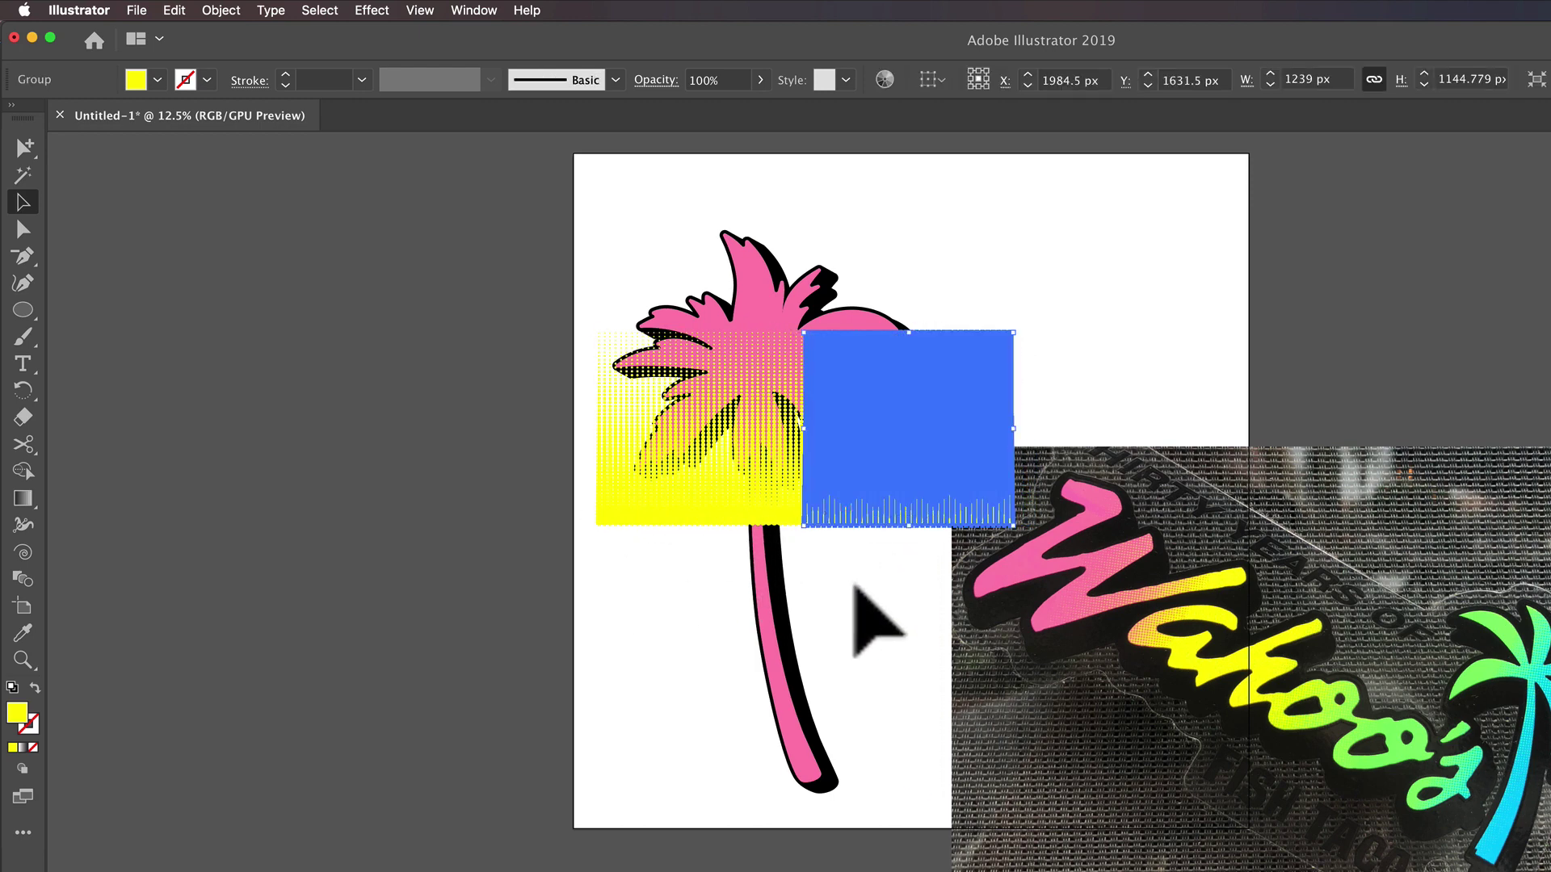
pyautogui.click(853, 575)
# Group the two adjoining yellow halftones and clear the selection.
pyautogui.click(861, 518)
pyautogui.keyDown('shift'); pyautogui.click(752, 514); pyautogui.keyUp('shift')
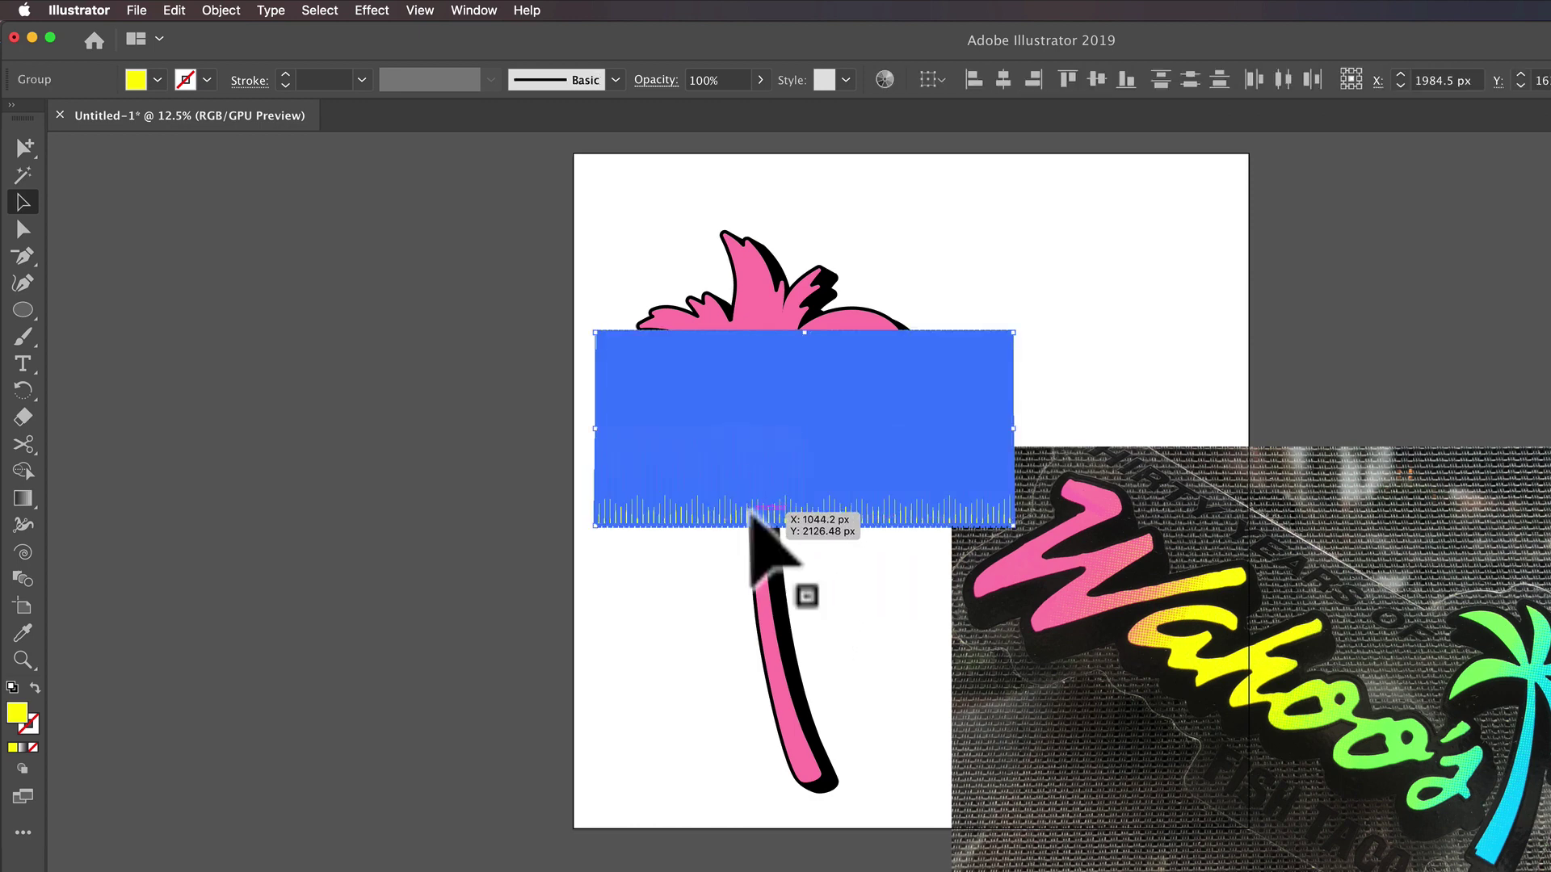
pyautogui.press('super+g')
pyautogui.click(798, 564)
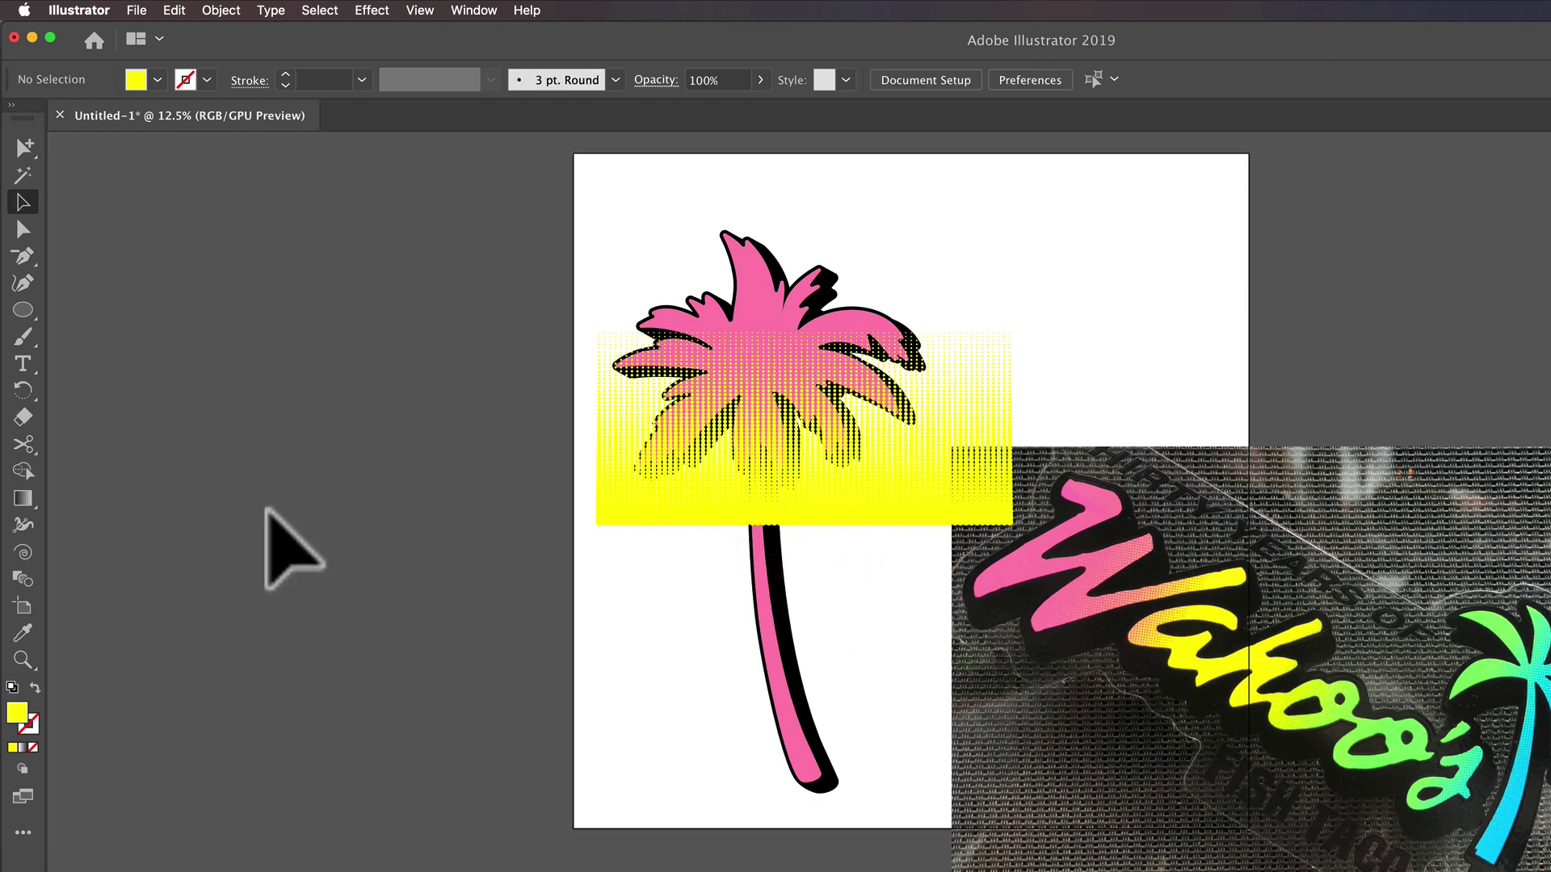
# Draw a yellow rectangle about 2457 by 971 px along the halftone's lower edge, covering the palm trunk's upper part.
pyautogui.click(16, 303)
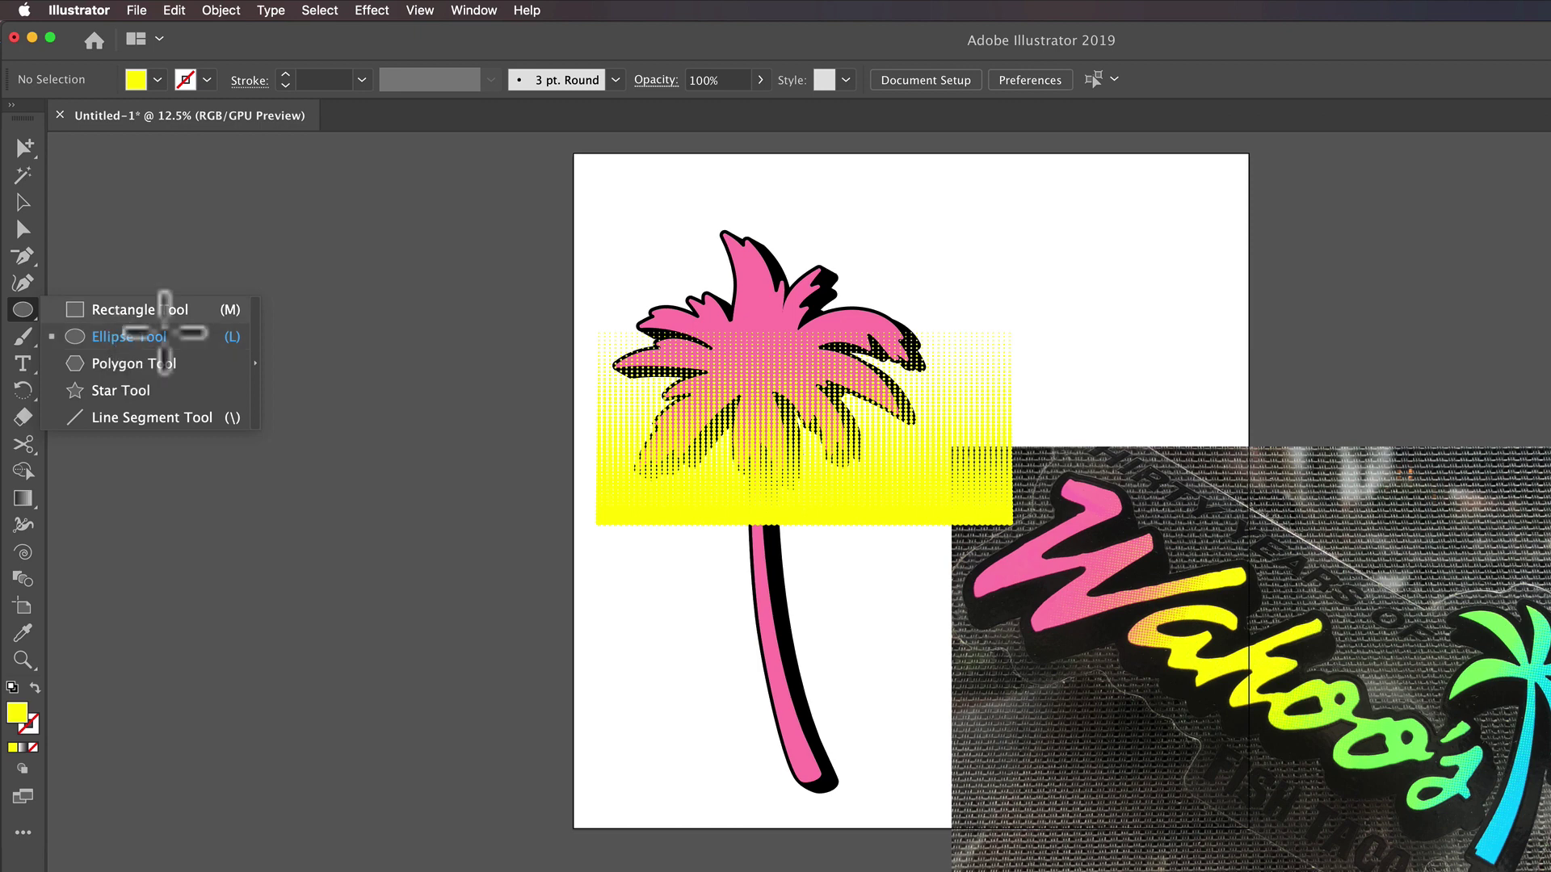
pyautogui.click(159, 312)
pyautogui.moveTo(602, 521); pyautogui.dragTo(1011, 680)
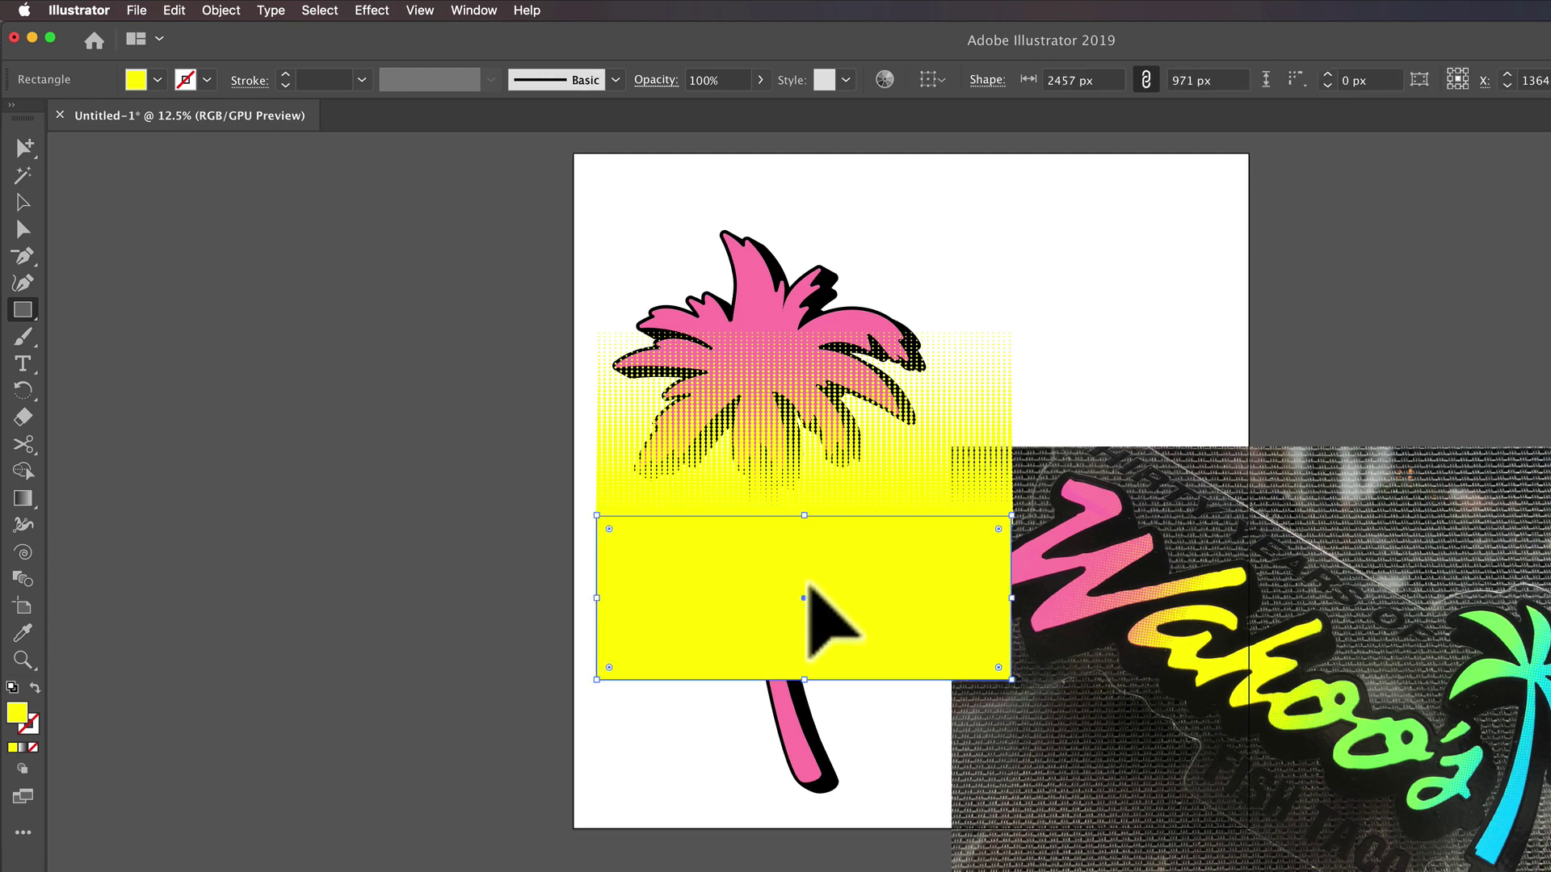
# Extend the yellow rectangle downward to a height of about 1273 px over the palm trunk and clear the selection.
pyautogui.press('shift+super+a')
pyautogui.click(24, 202)
pyautogui.click(756, 678)
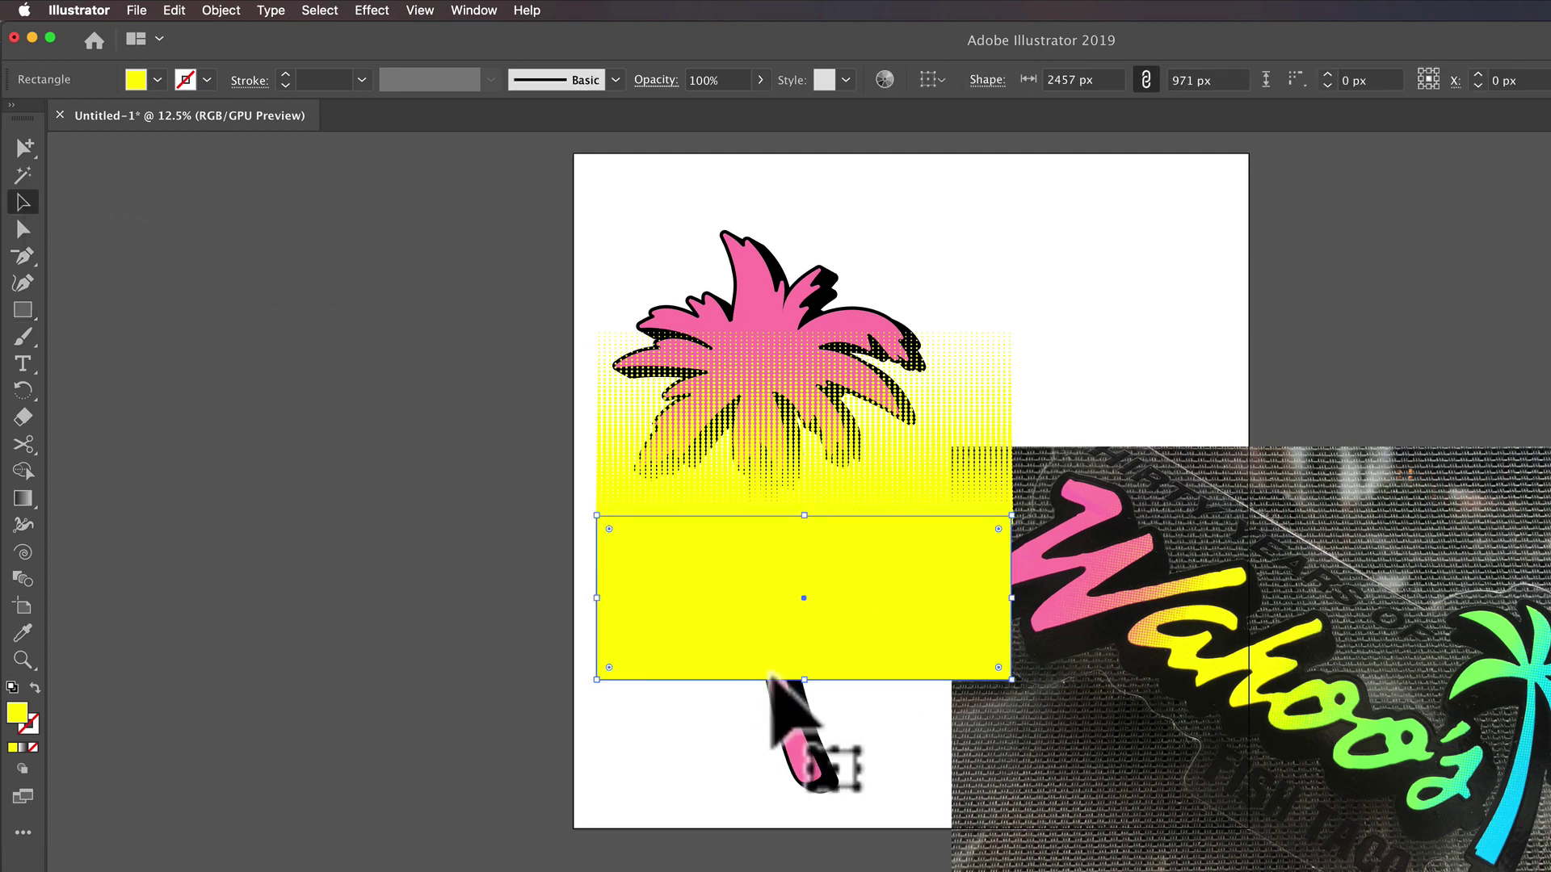
pyautogui.moveTo(807, 680); pyautogui.dragTo(806, 732)
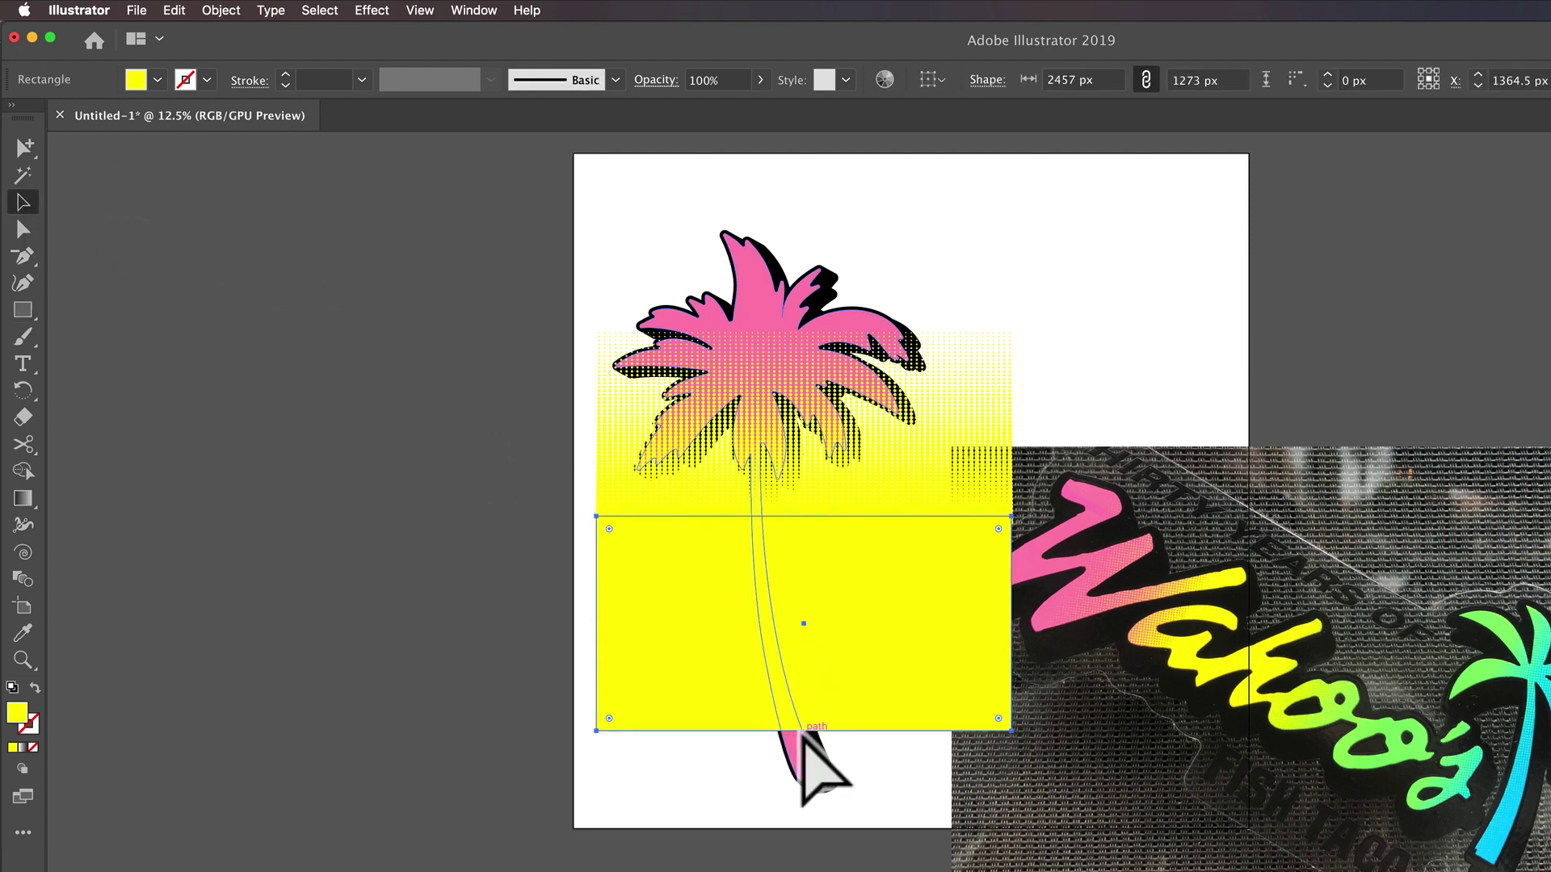
pyautogui.press('shift+super+a')
# Group the yellow halftone with the solid yellow rectangle below it.
pyautogui.click(848, 603)
pyautogui.keyDown('shift'); pyautogui.click(850, 506); pyautogui.keyUp('shift')
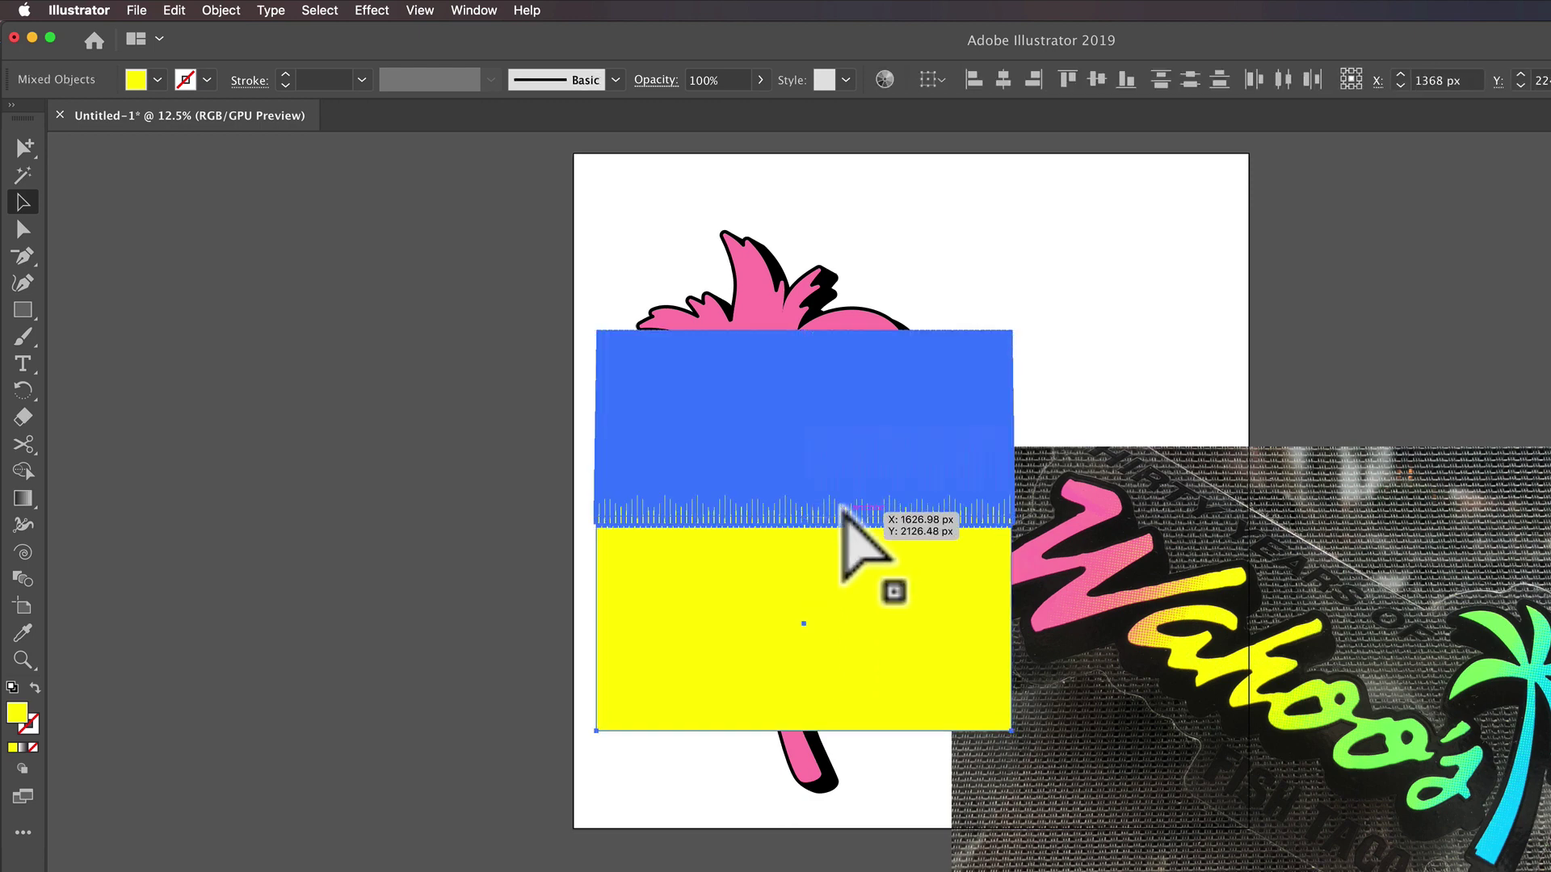
pyautogui.moveTo(842, 508); pyautogui.dragTo(841, 506)
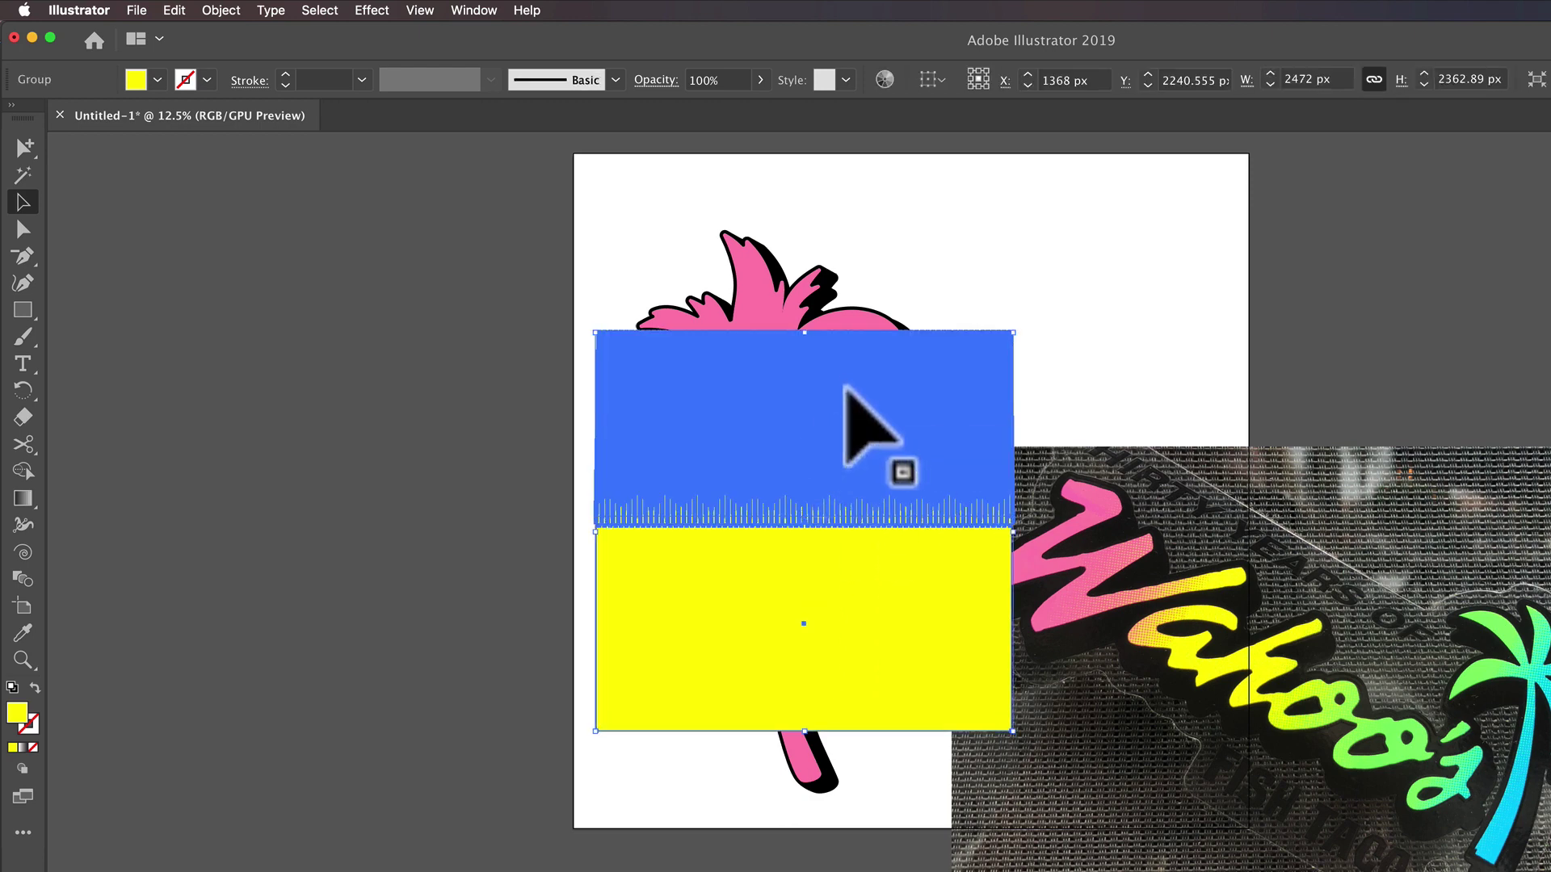
# Duplicate the yellow halftone group straight down over the trunk and recolour the copy with green sampled from the reference photo's lettering.
pyautogui.moveTo(842, 379); pyautogui.dragTo(850, 575)
pyautogui.click(23, 633)
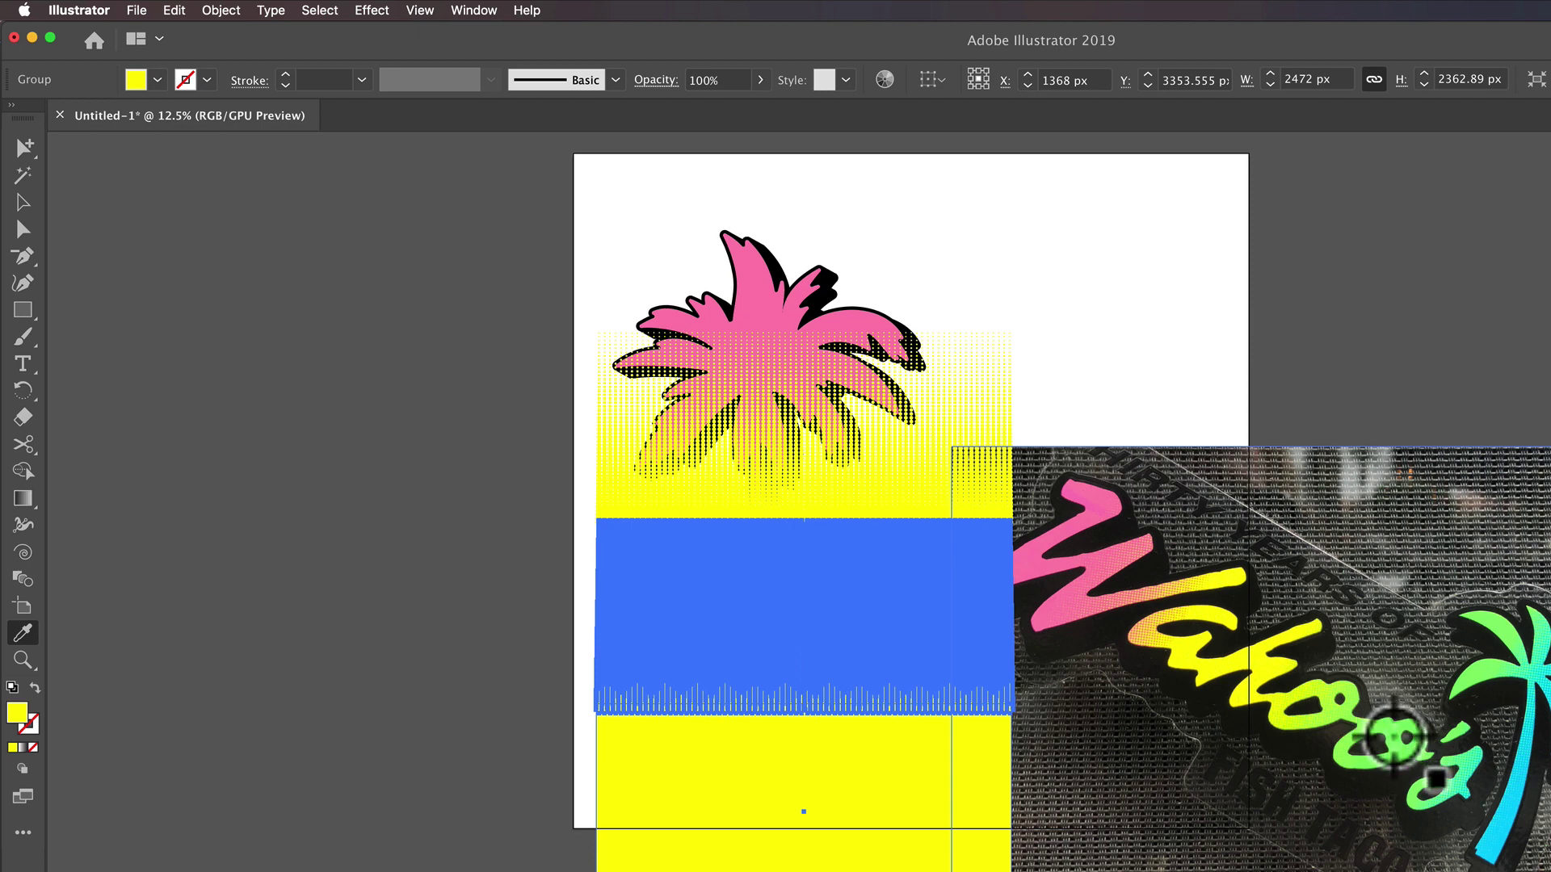
pyautogui.click(1393, 738)
pyautogui.press('super+shift+a')
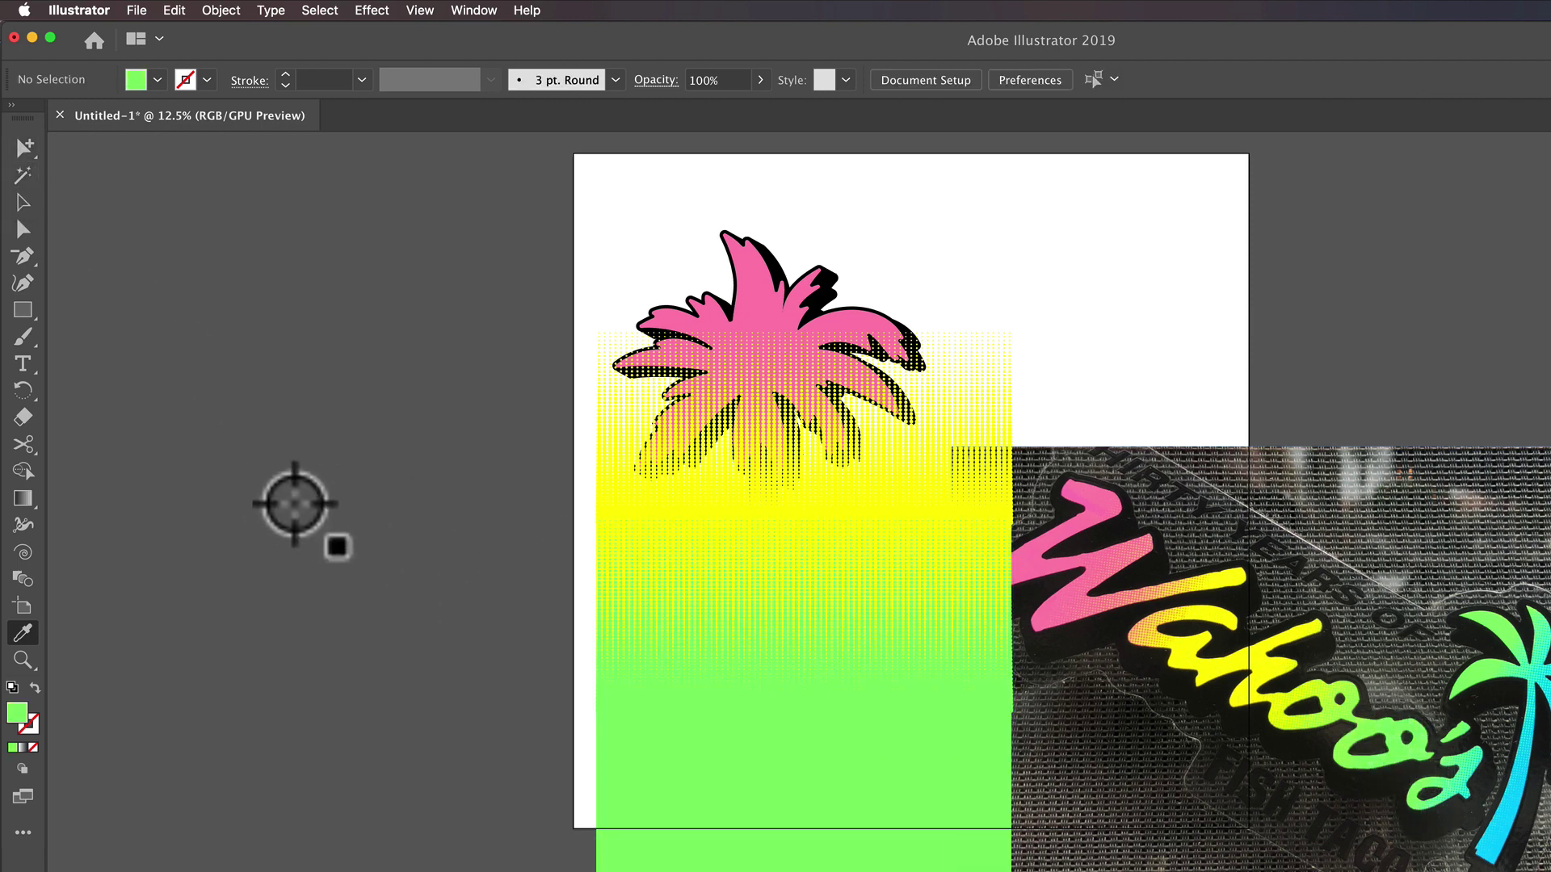
# Nudge the green halftone band slightly upward so it overlaps more of the yellow band.
pyautogui.click(23, 202)
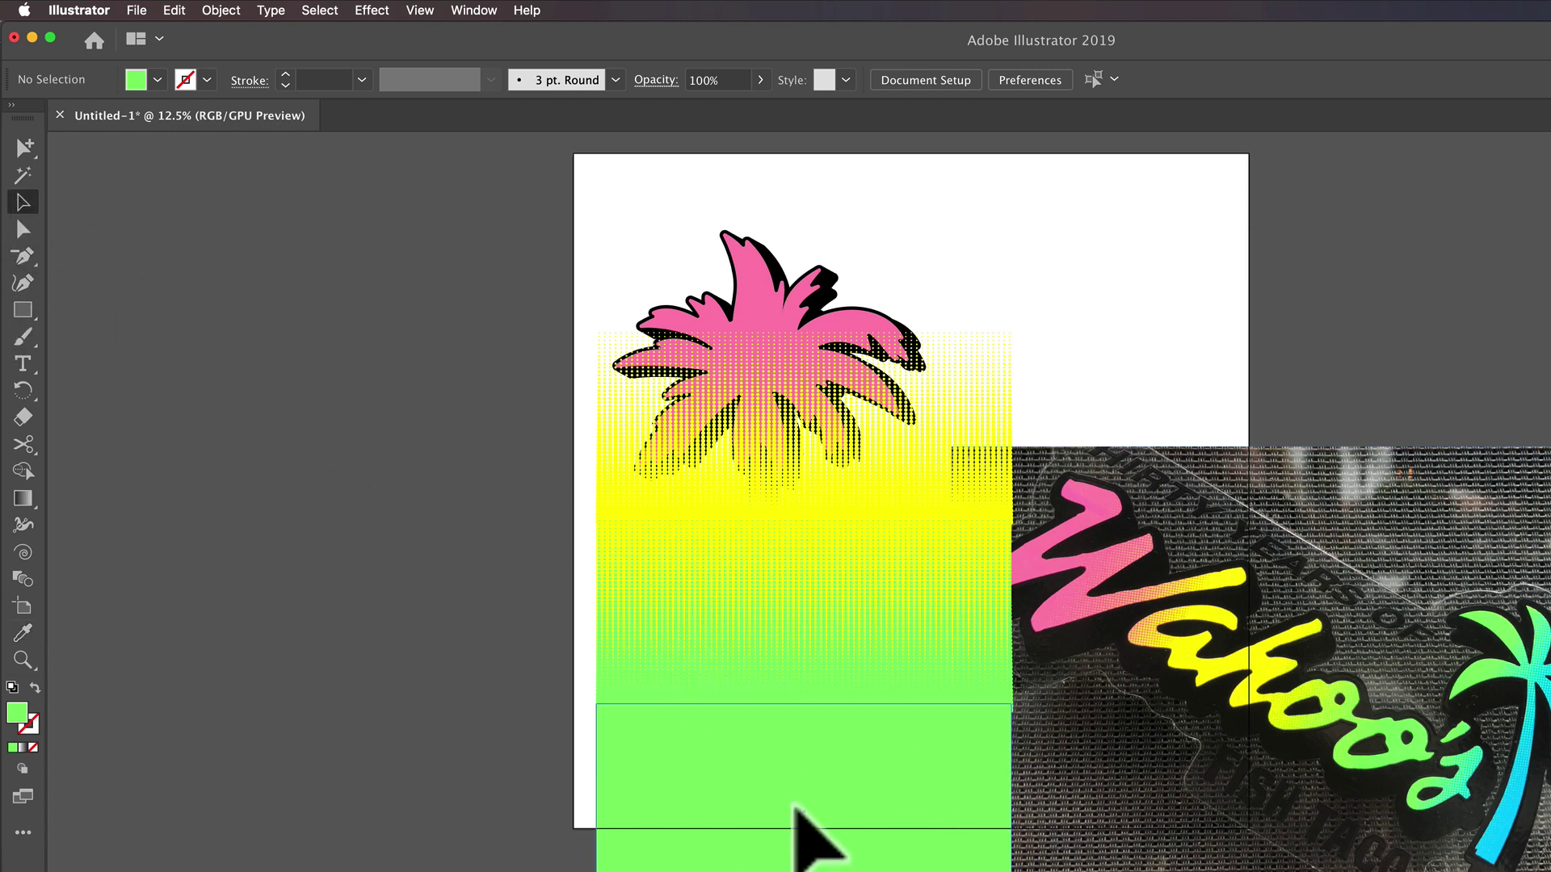
pyautogui.moveTo(795, 804); pyautogui.dragTo(797, 773)
pyautogui.click(368, 738)
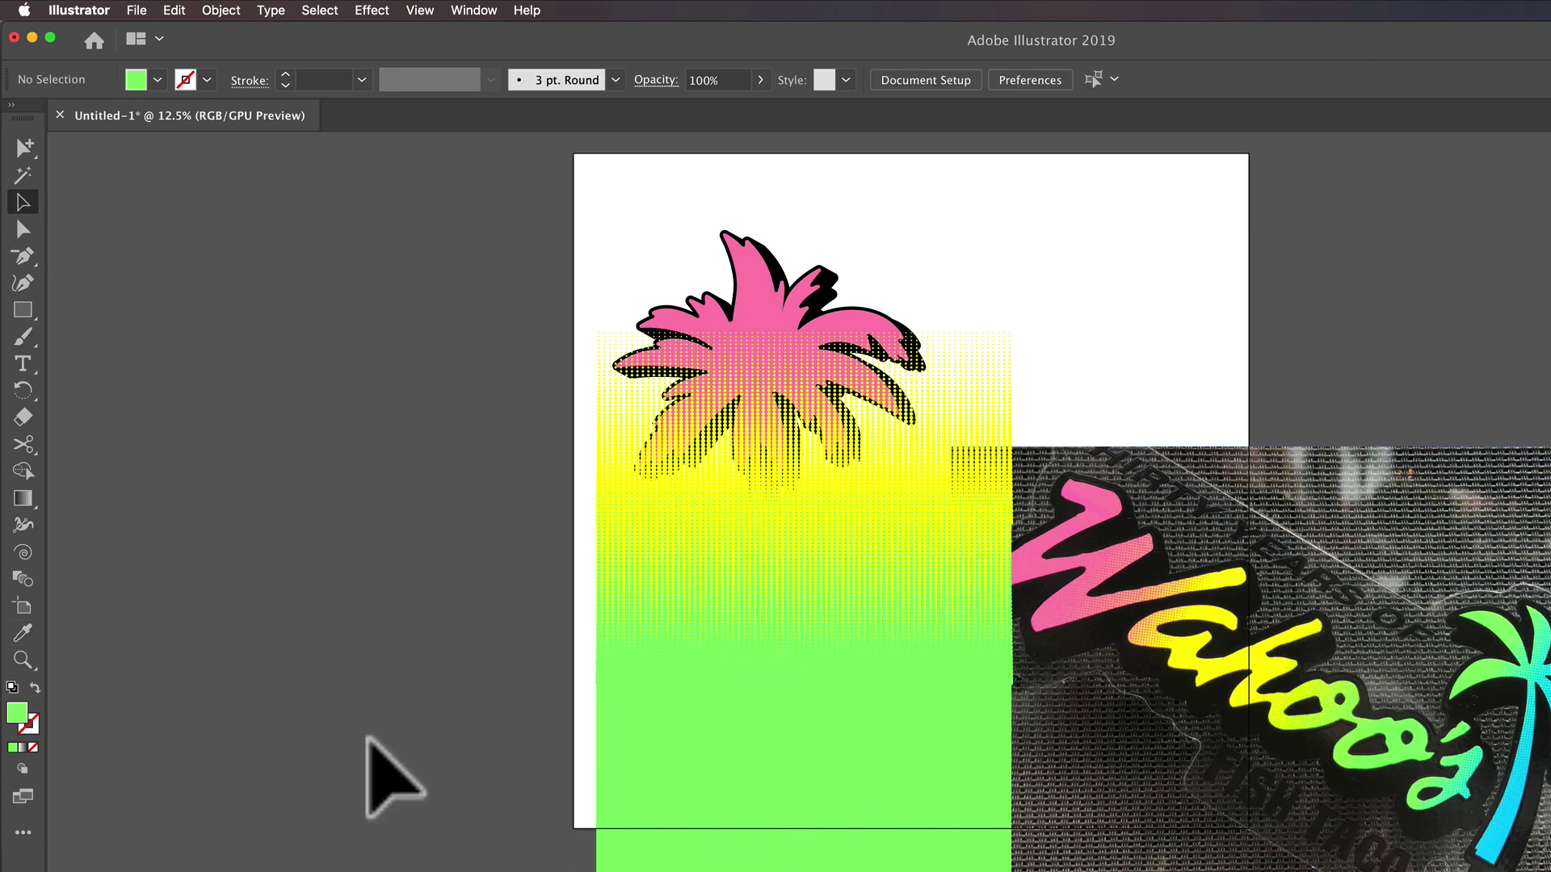
# Duplicate the green halftone band downward and recolour the copy with light blue sampled from the photo's palm trunk.
pyautogui.moveTo(870, 726)
pyautogui.mouseDown()
pyautogui.moveTo(859, 617)
pyautogui.moveTo(876, 602)
pyautogui.moveTo(860, 592)
pyautogui.moveTo(866, 802)
pyautogui.moveTo(864, 756)
pyautogui.mouseUp()
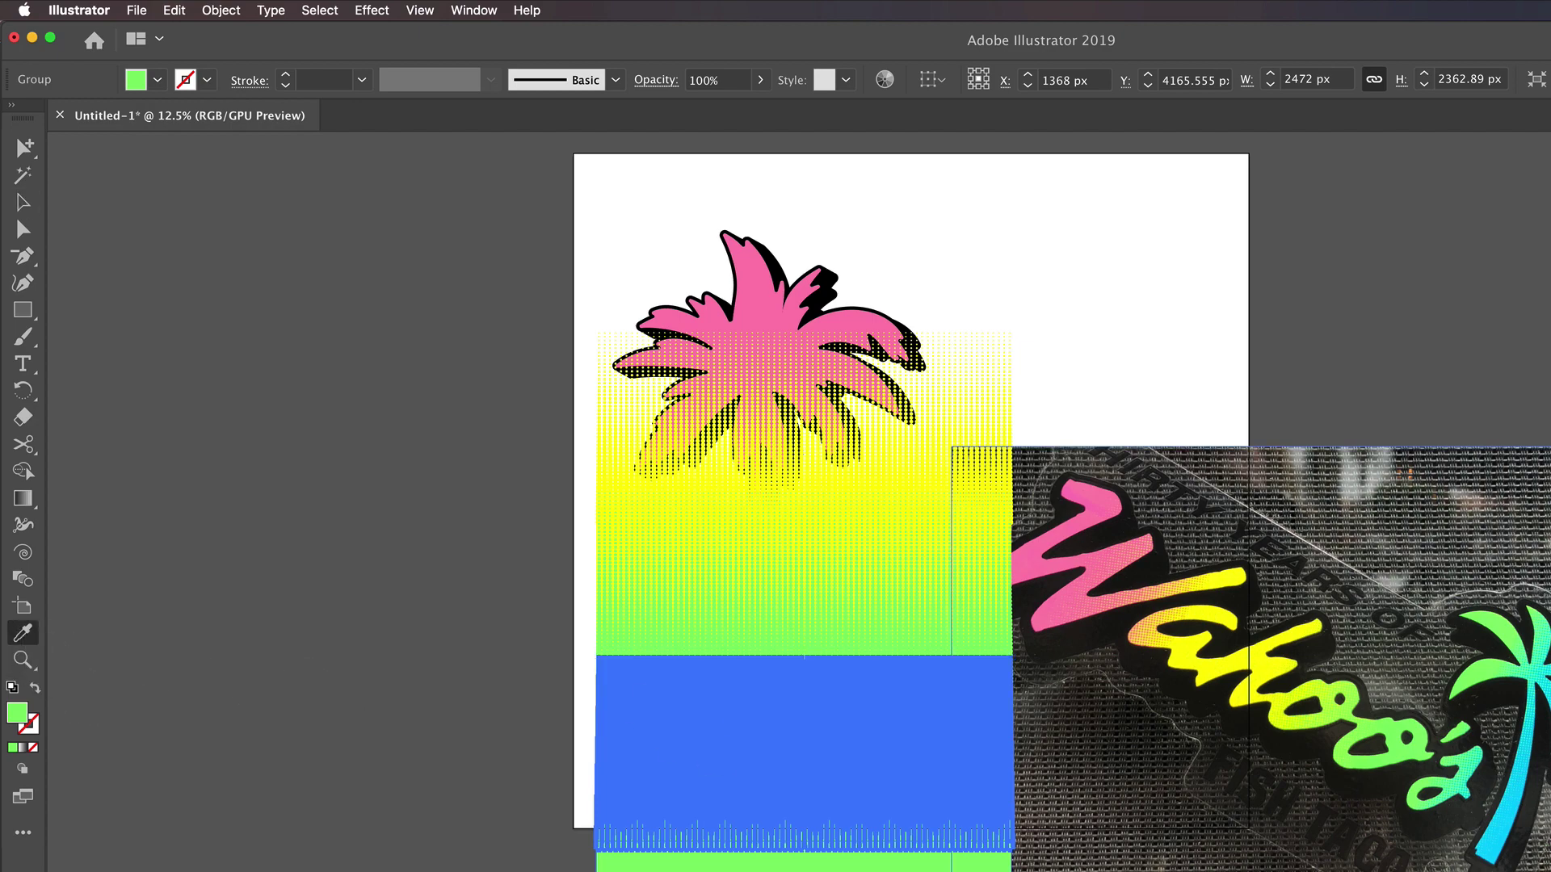
pyautogui.hscroll(5, 969, 508)
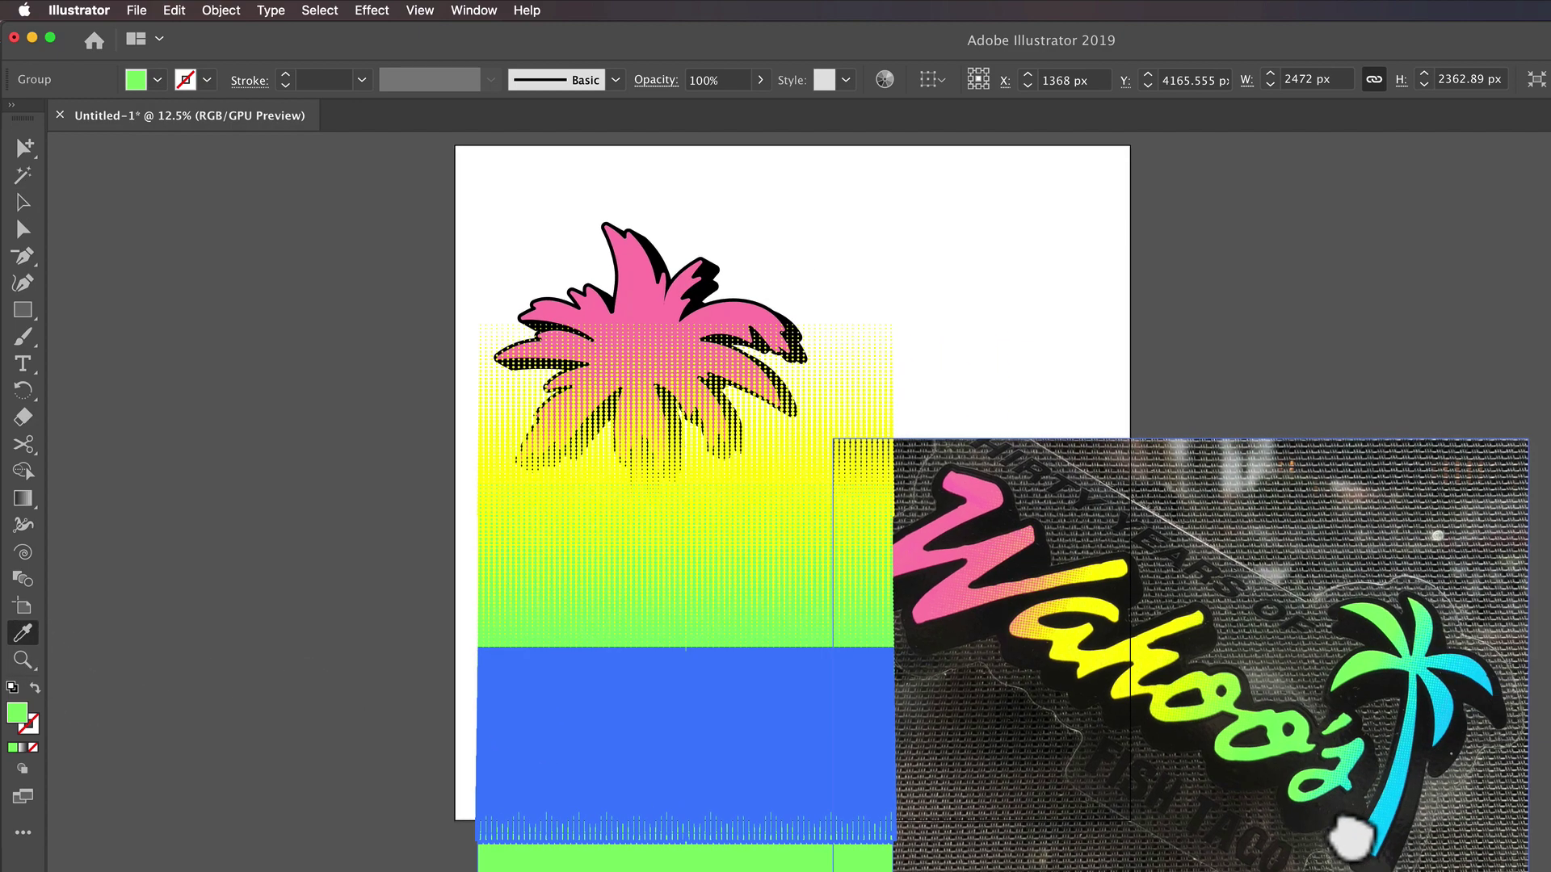
pyautogui.click(1357, 824)
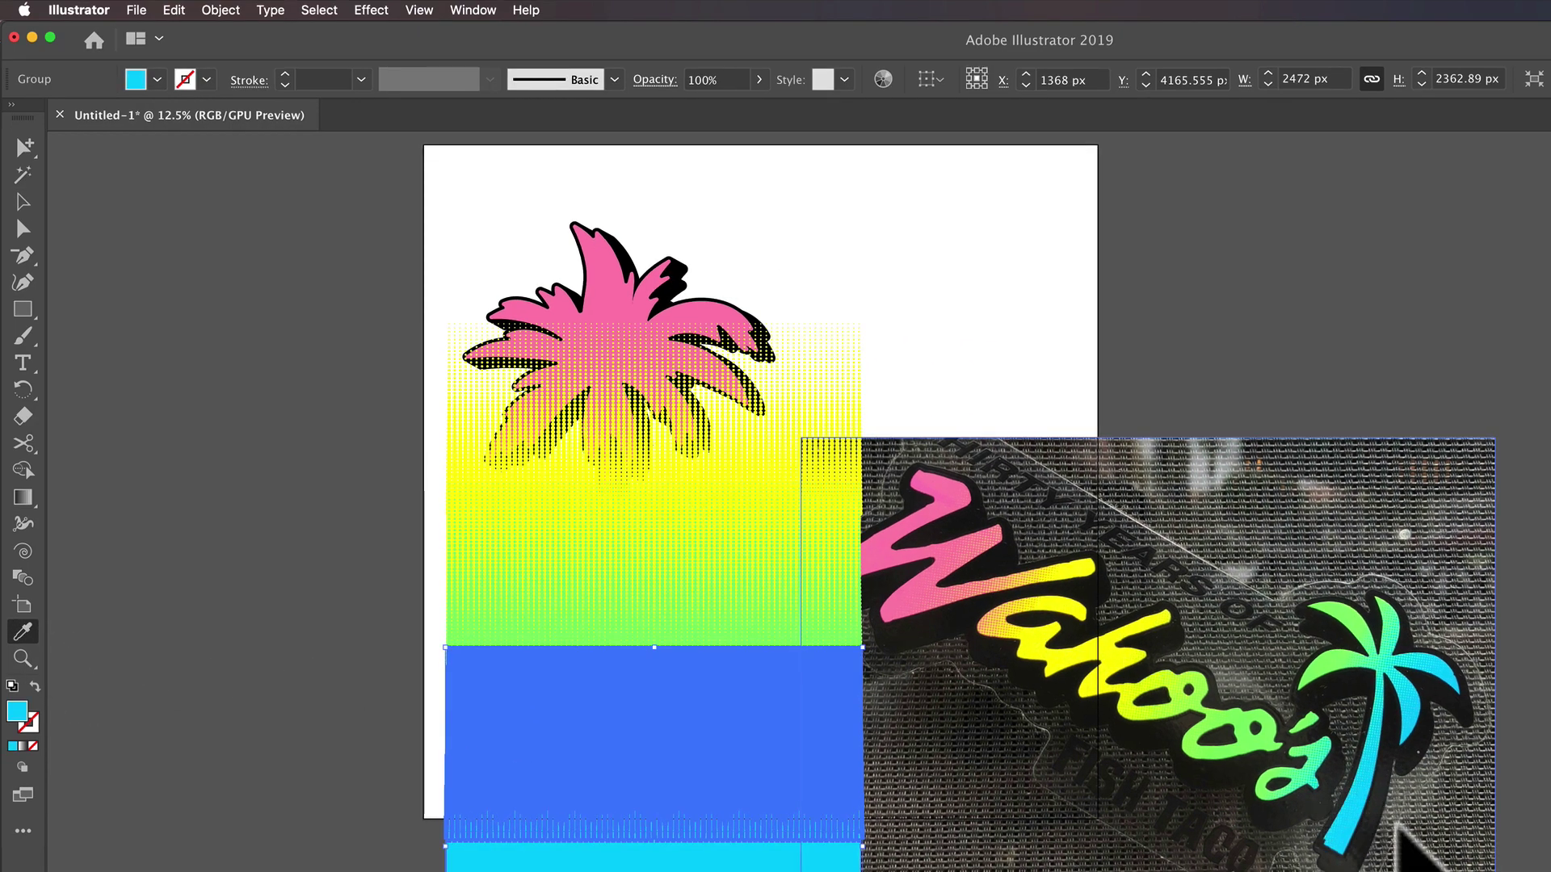
pyautogui.press('super+shift+a')
# Select the yellow, green and blue halftone bands together and move them up over the palm's upper fronds.
pyautogui.click(22, 200)
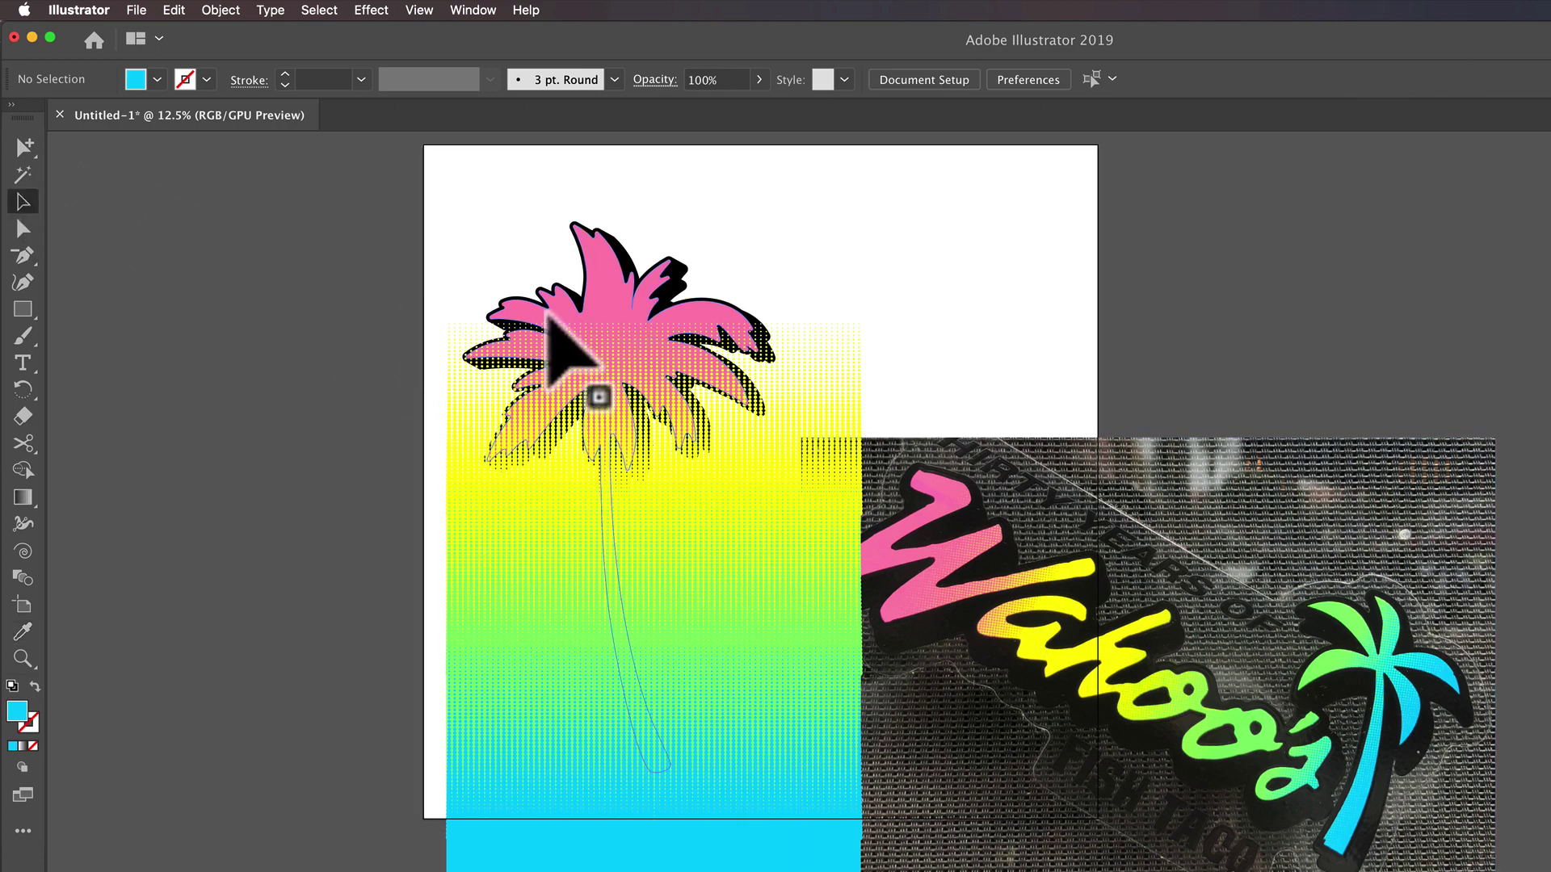
pyautogui.click(646, 436)
pyautogui.keyDown('shift'); pyautogui.click(706, 671); pyautogui.keyUp('shift')
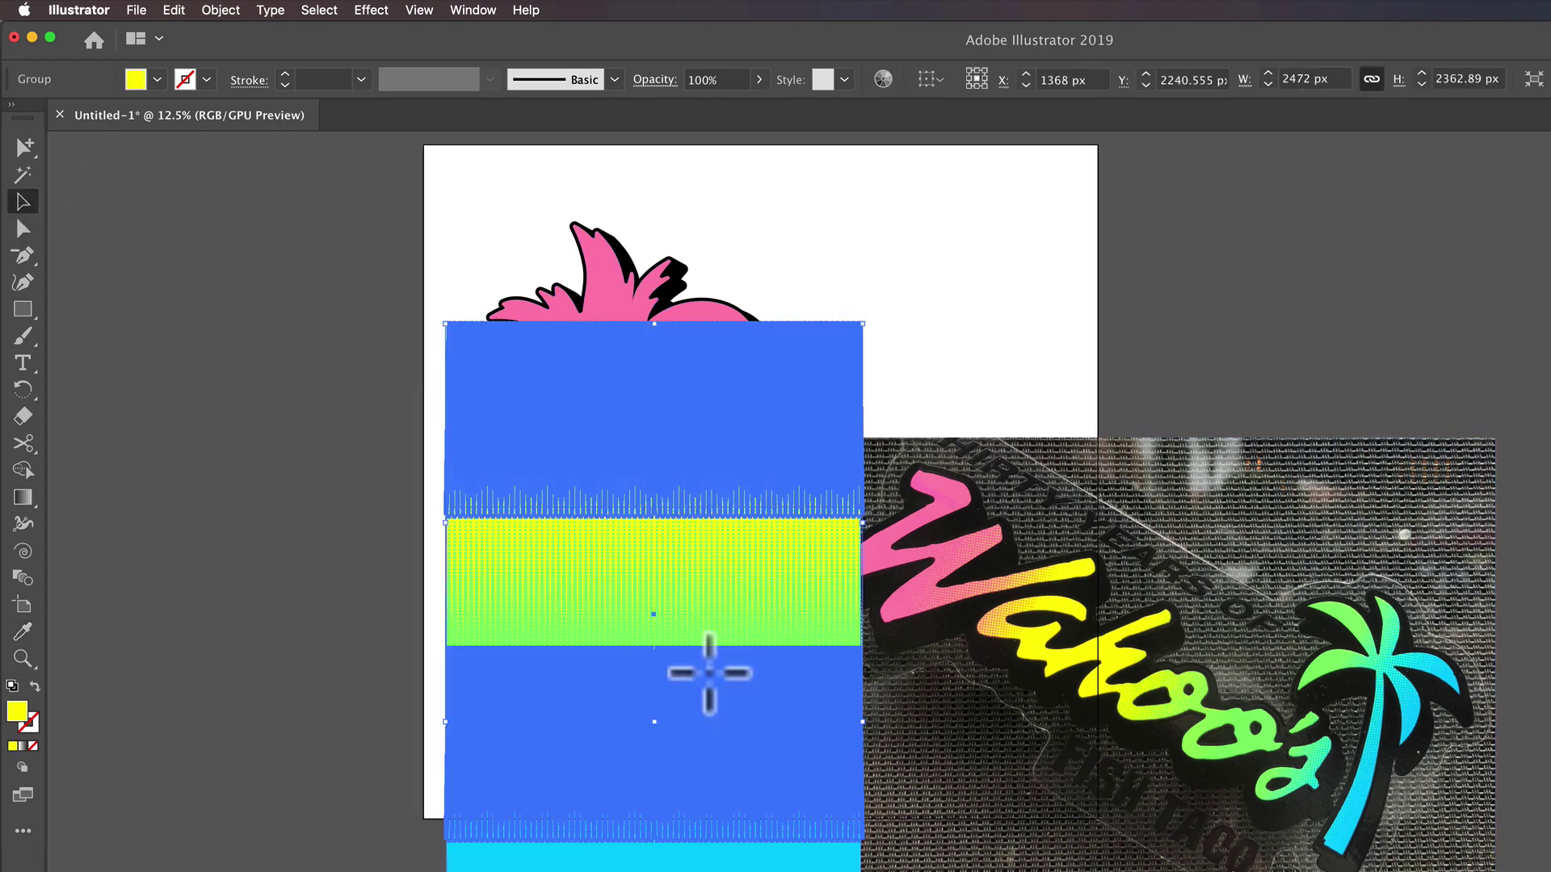
pyautogui.scroll(1, 739, 800)
pyautogui.moveTo(749, 604); pyautogui.dragTo(600, 871)
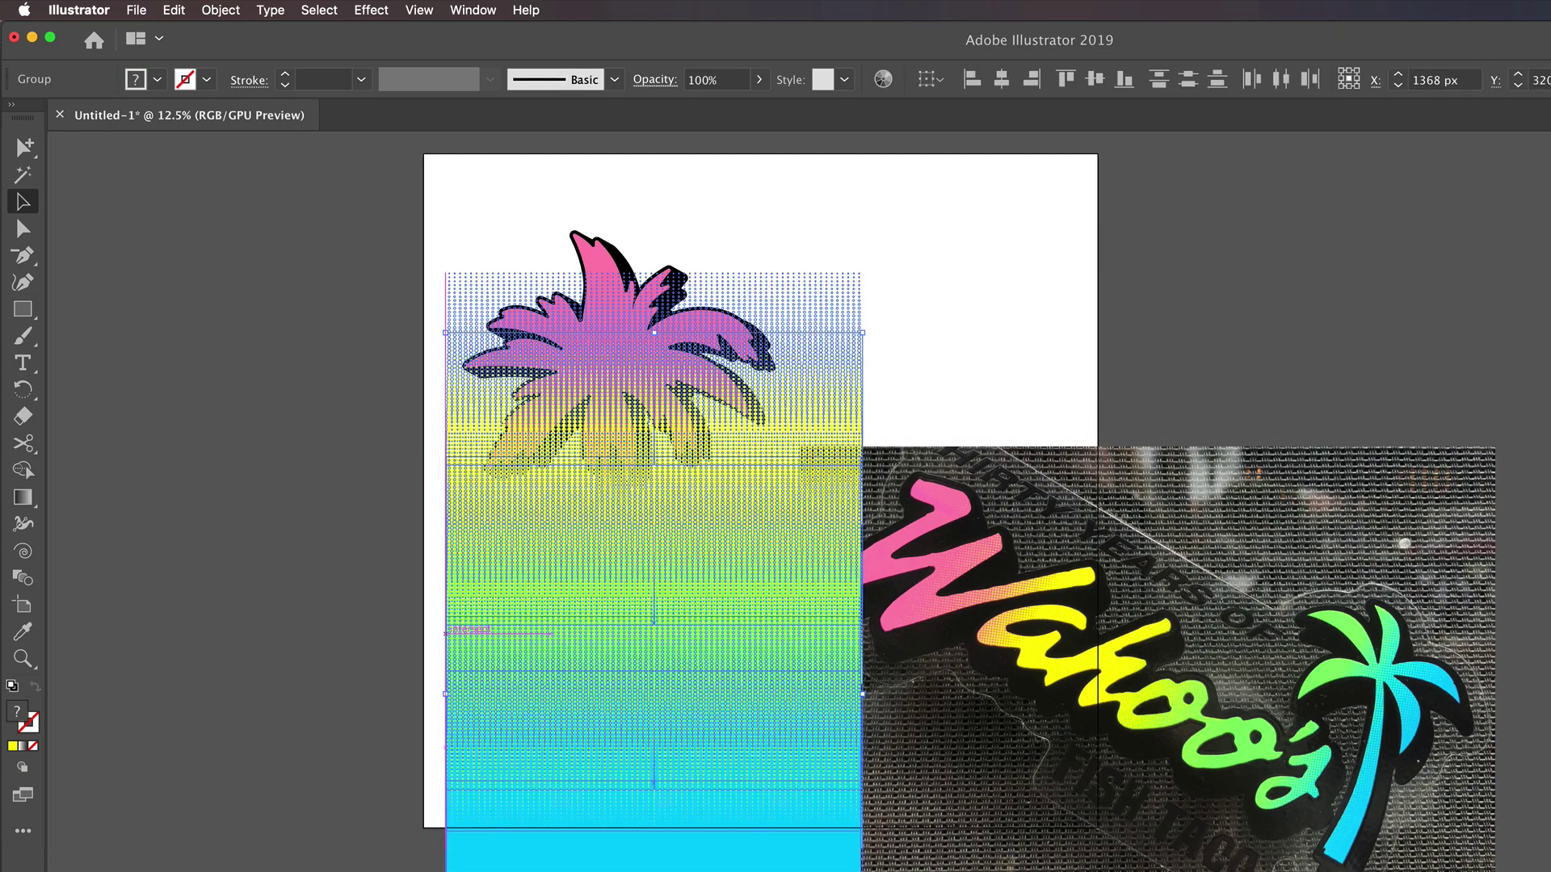
pyautogui.moveTo(551, 634); pyautogui.dragTo(552, 628)
pyautogui.press('super+shift+a')
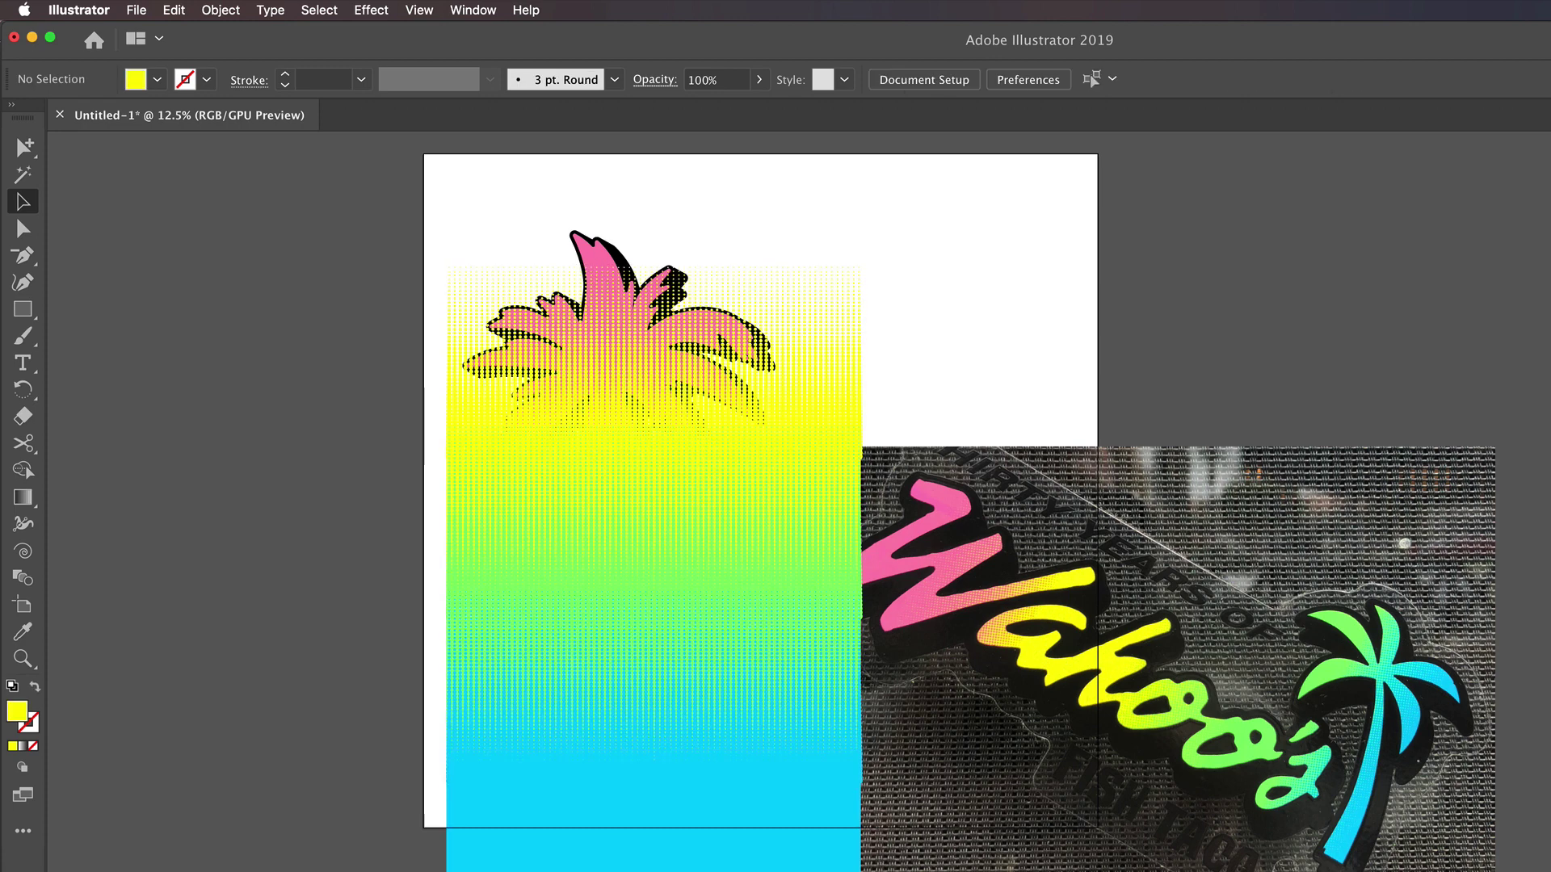
# Place a copy of the pink palm shape in front of the halftone bands.
pyautogui.click(600, 254)
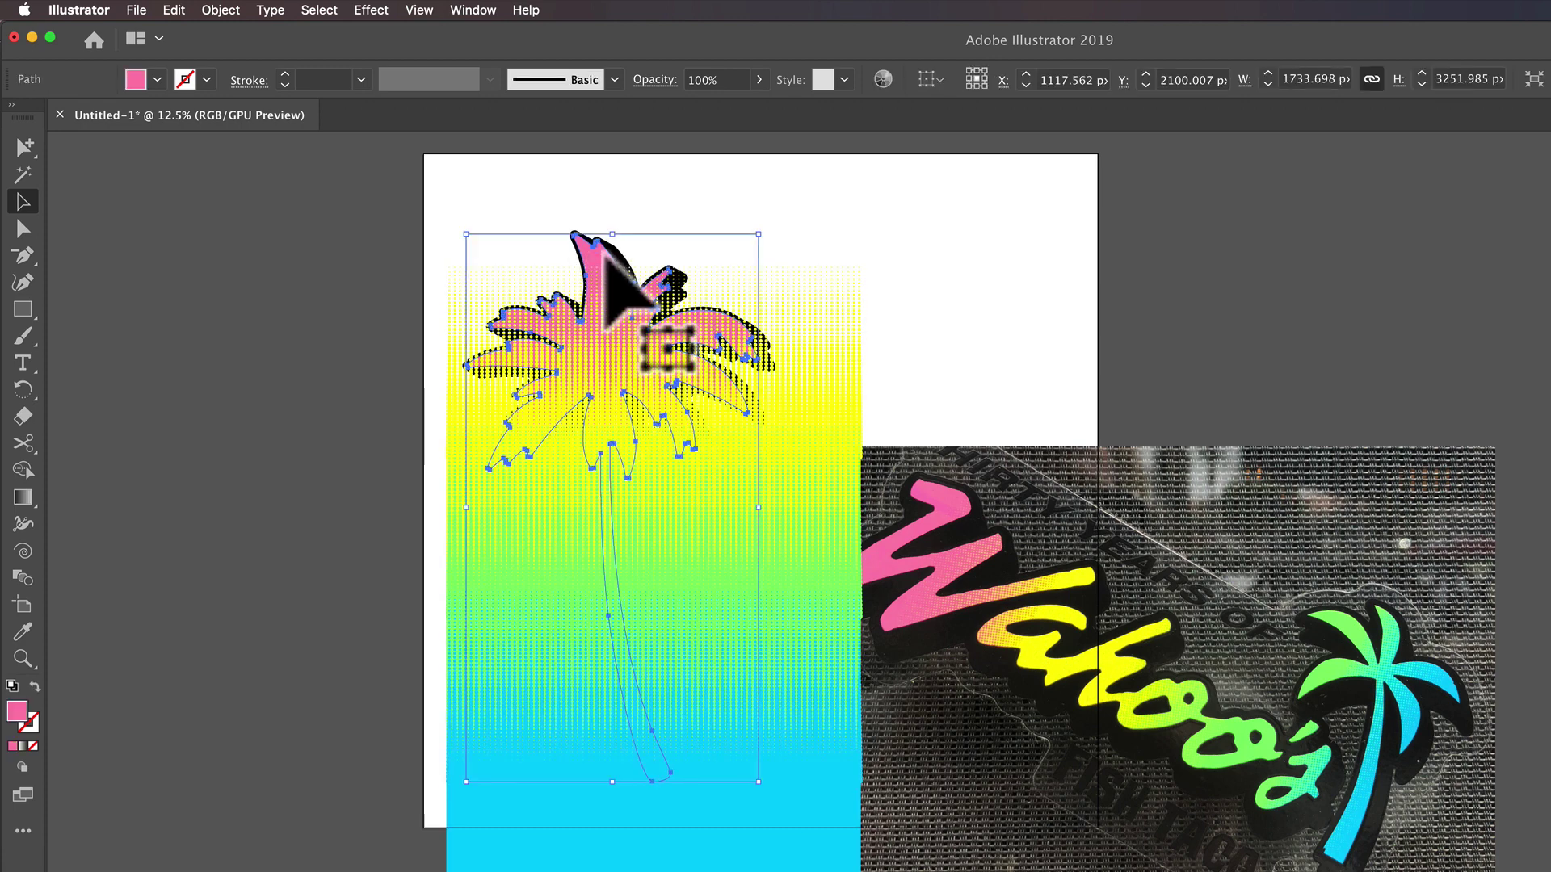
pyautogui.click(604, 254)
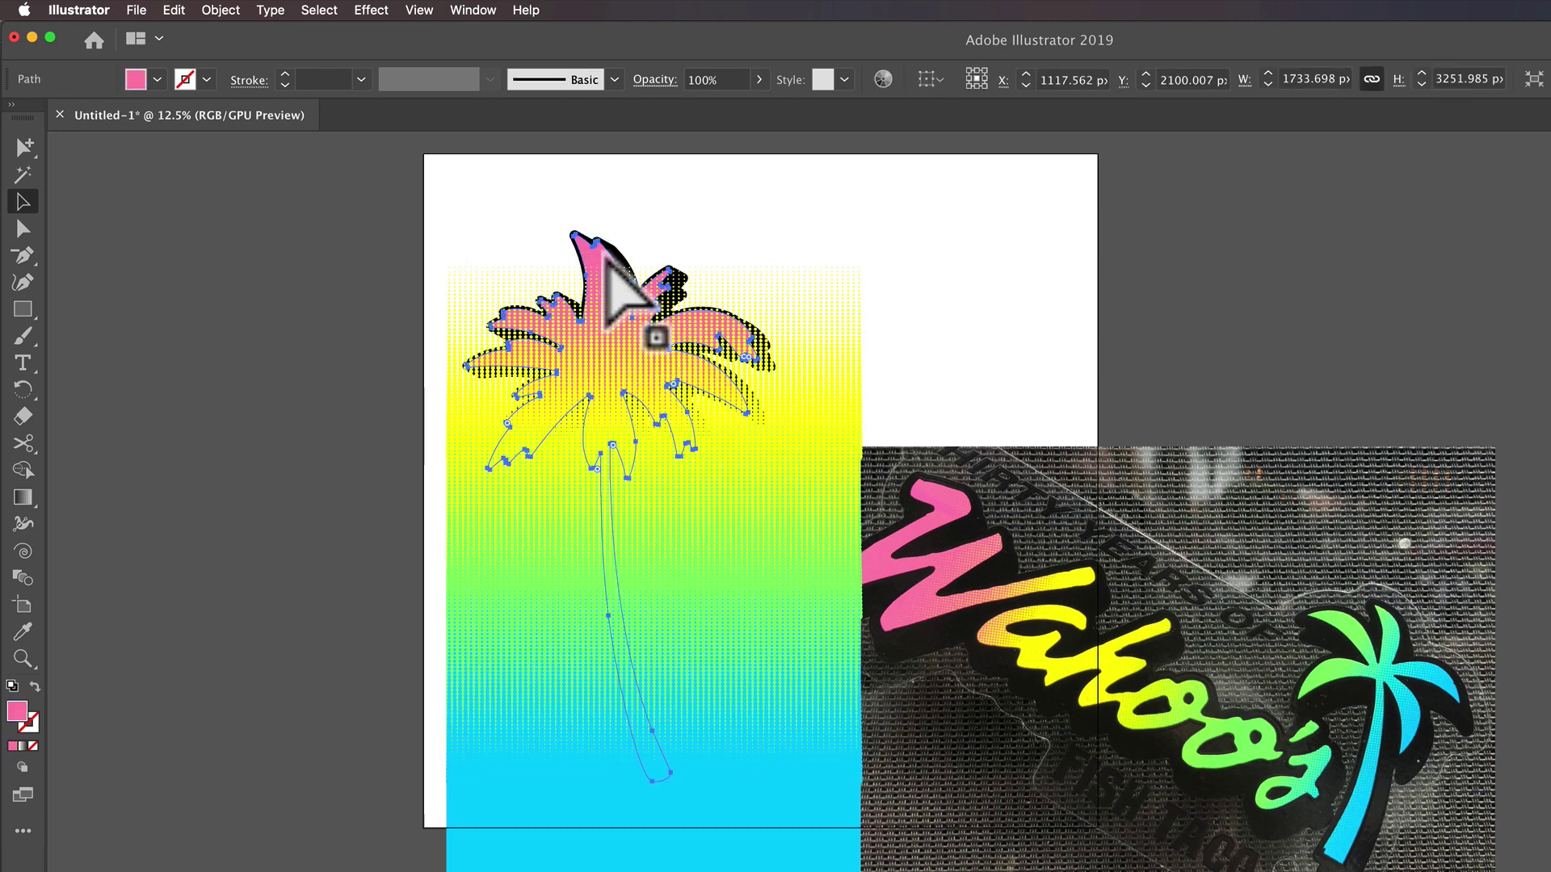
pyautogui.click(281, 276)
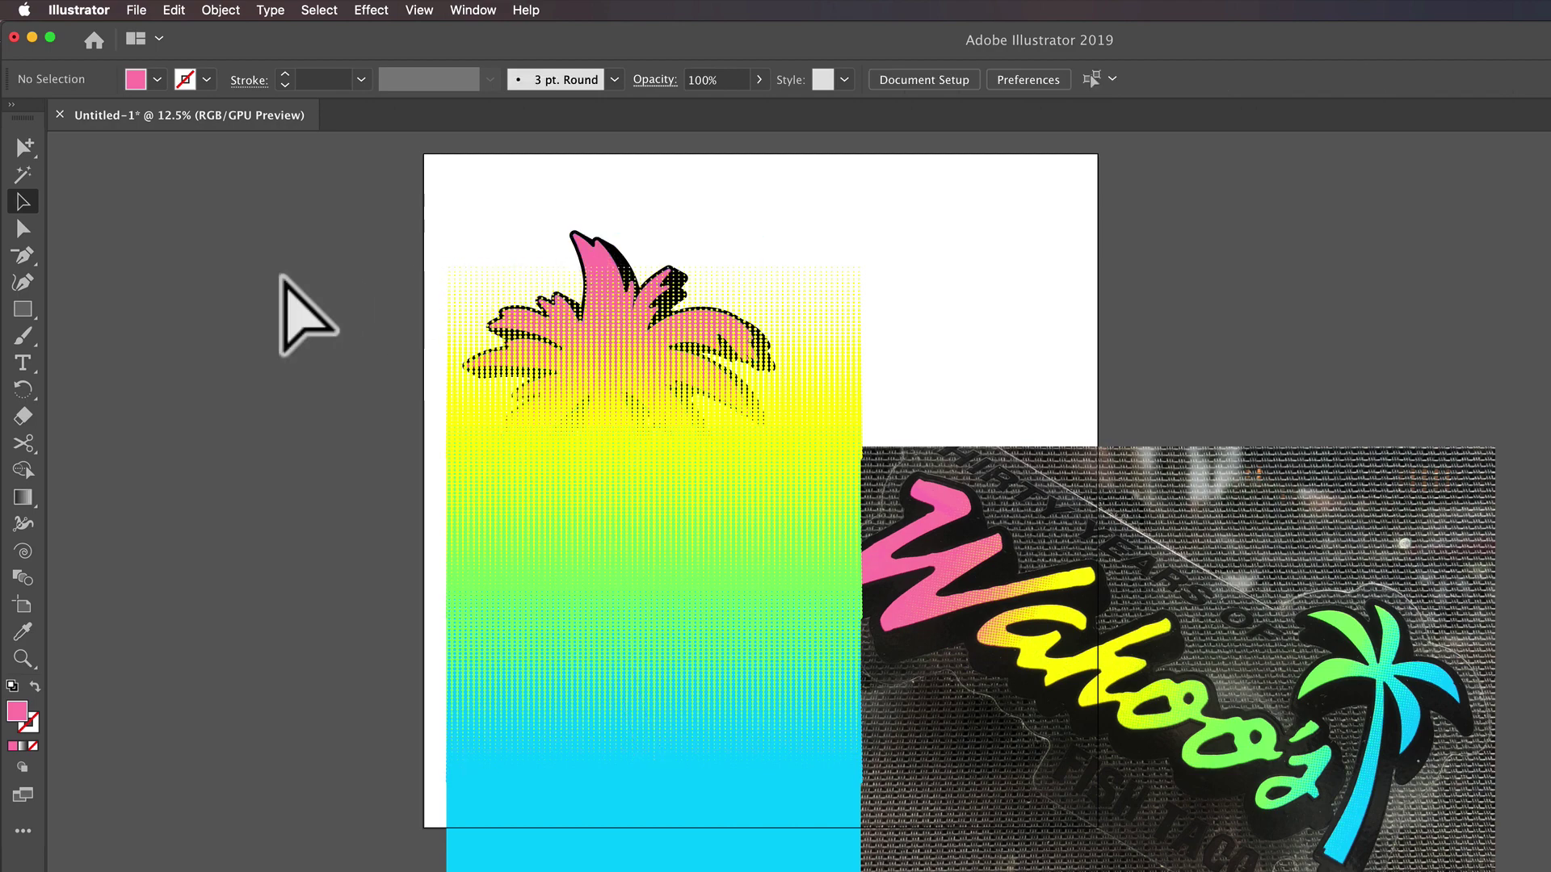
pyautogui.press('super+z')
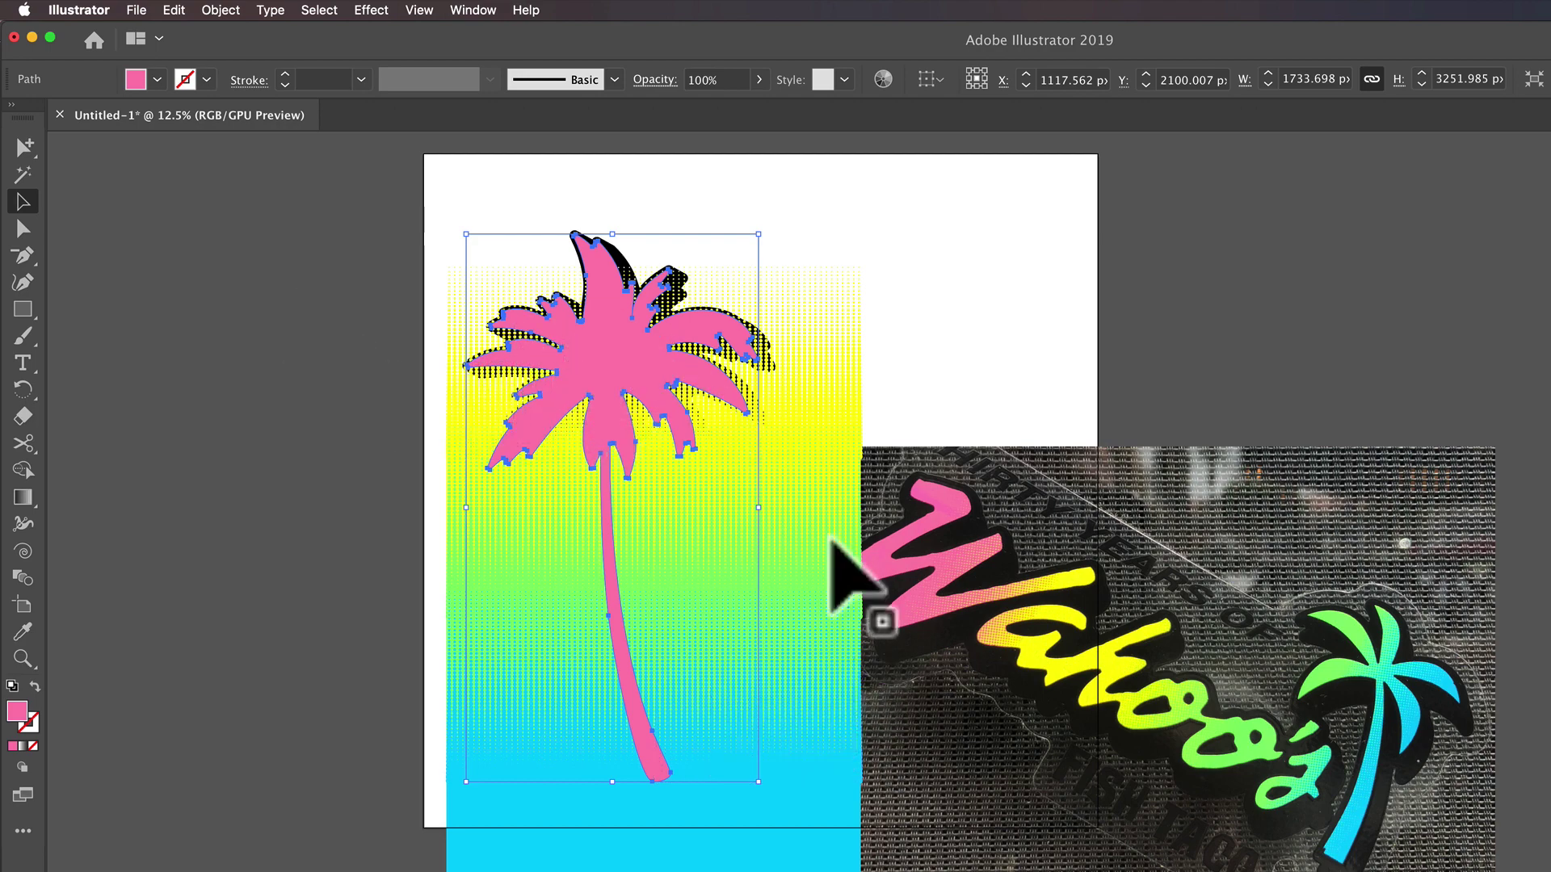
pyautogui.keyDown('shift'); pyautogui.click(806, 867); pyautogui.keyUp('shift')
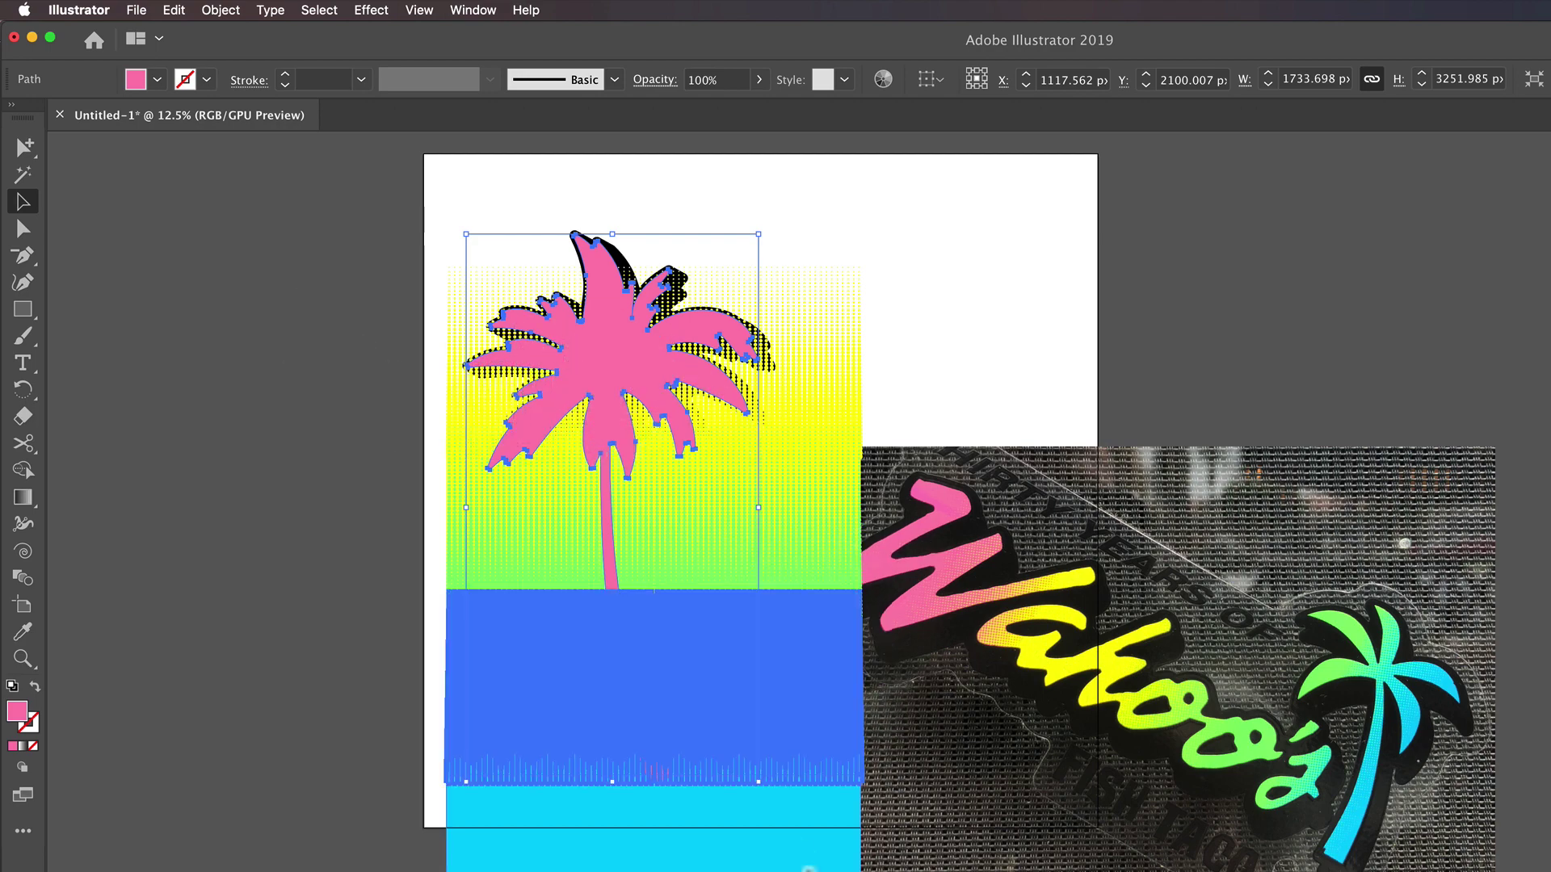
pyautogui.keyDown('shift'); pyautogui.click(836, 571); pyautogui.keyUp('shift')
pyautogui.moveTo(836, 569); pyautogui.dragTo(828, 393)
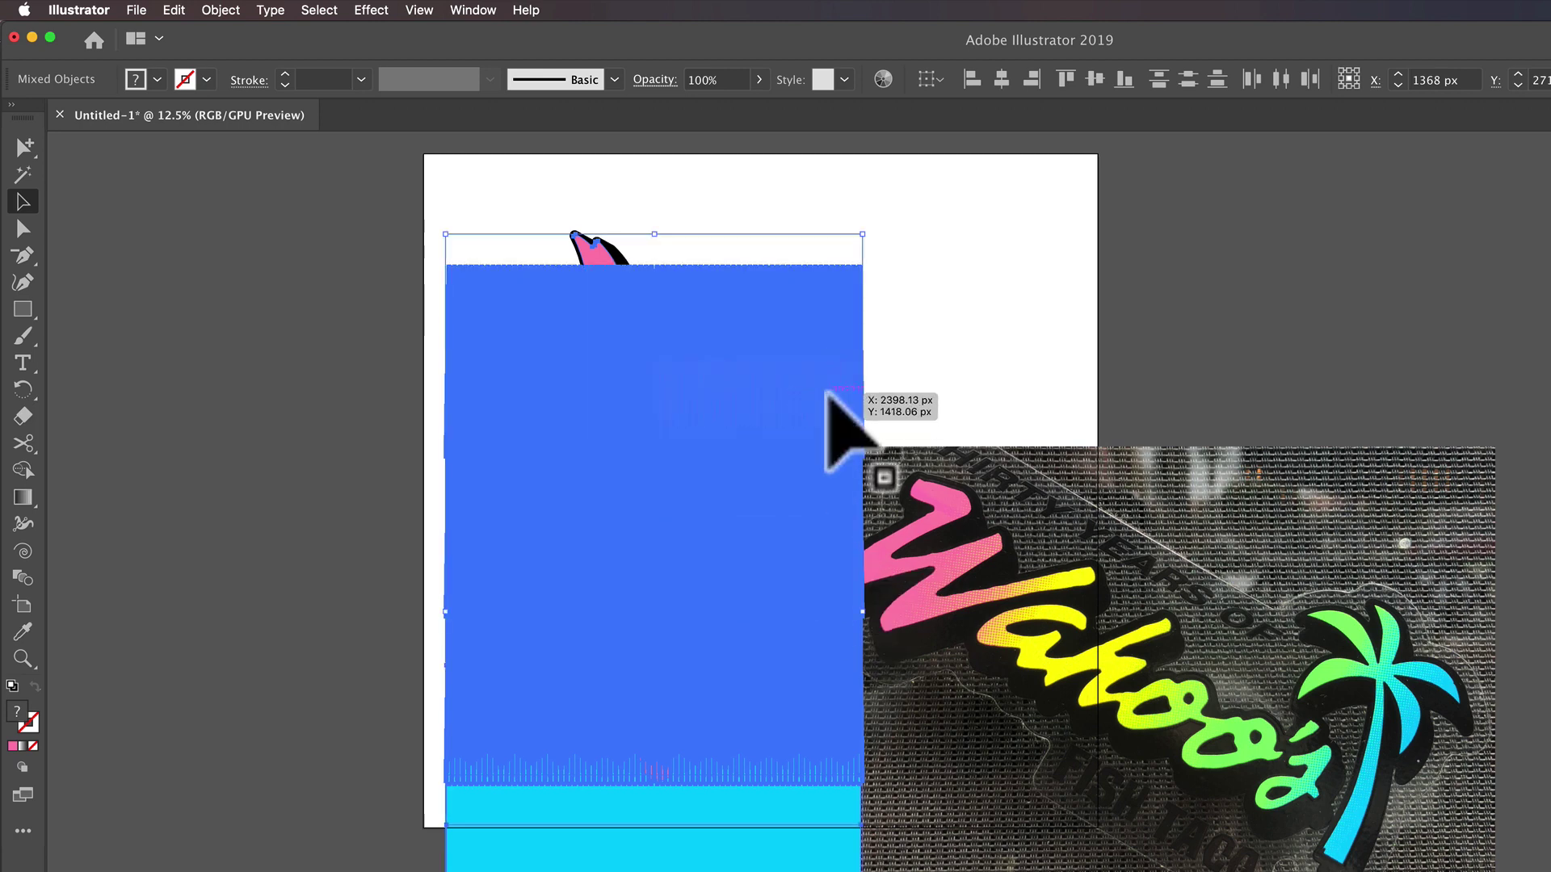
pyautogui.press('super+shift+a')
# Convert the front pink palm shape into a compound path.
pyautogui.click(597, 345)
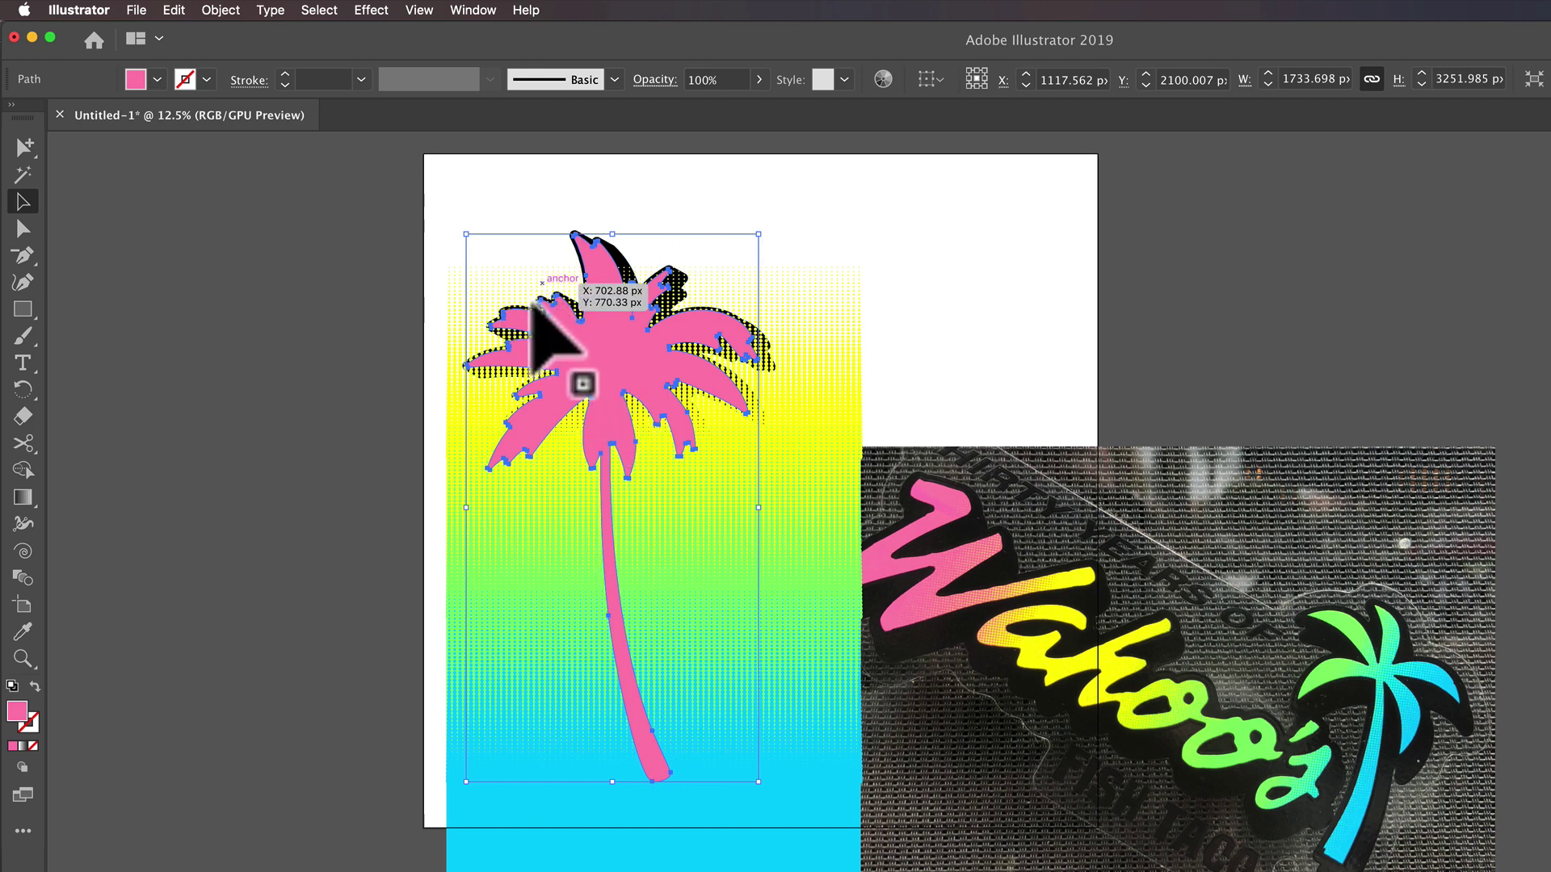
pyautogui.click(222, 9)
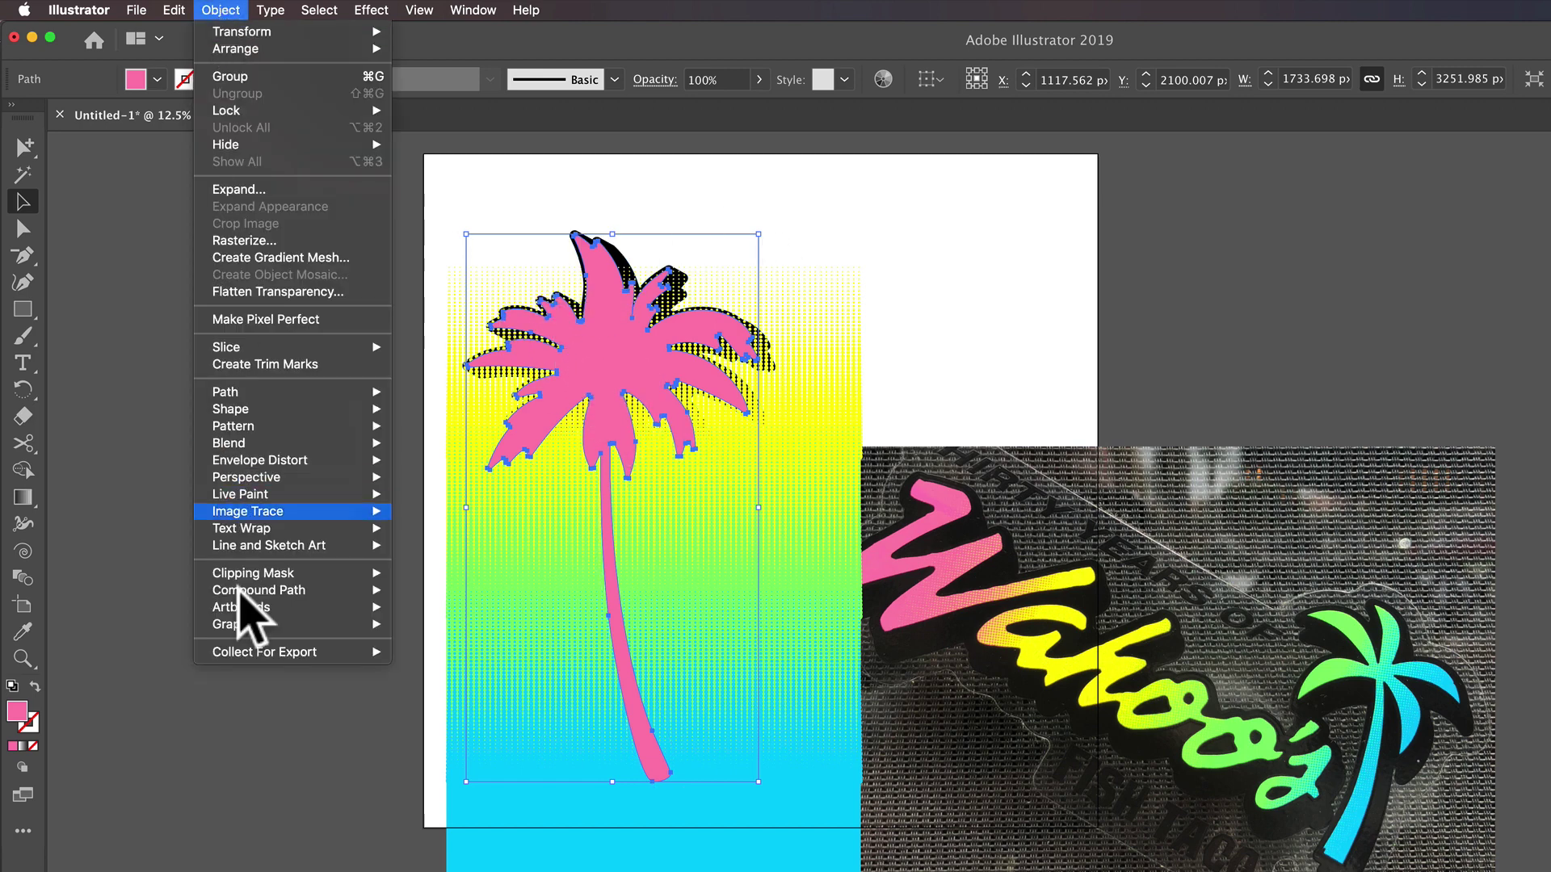
pyautogui.moveTo(266, 590)
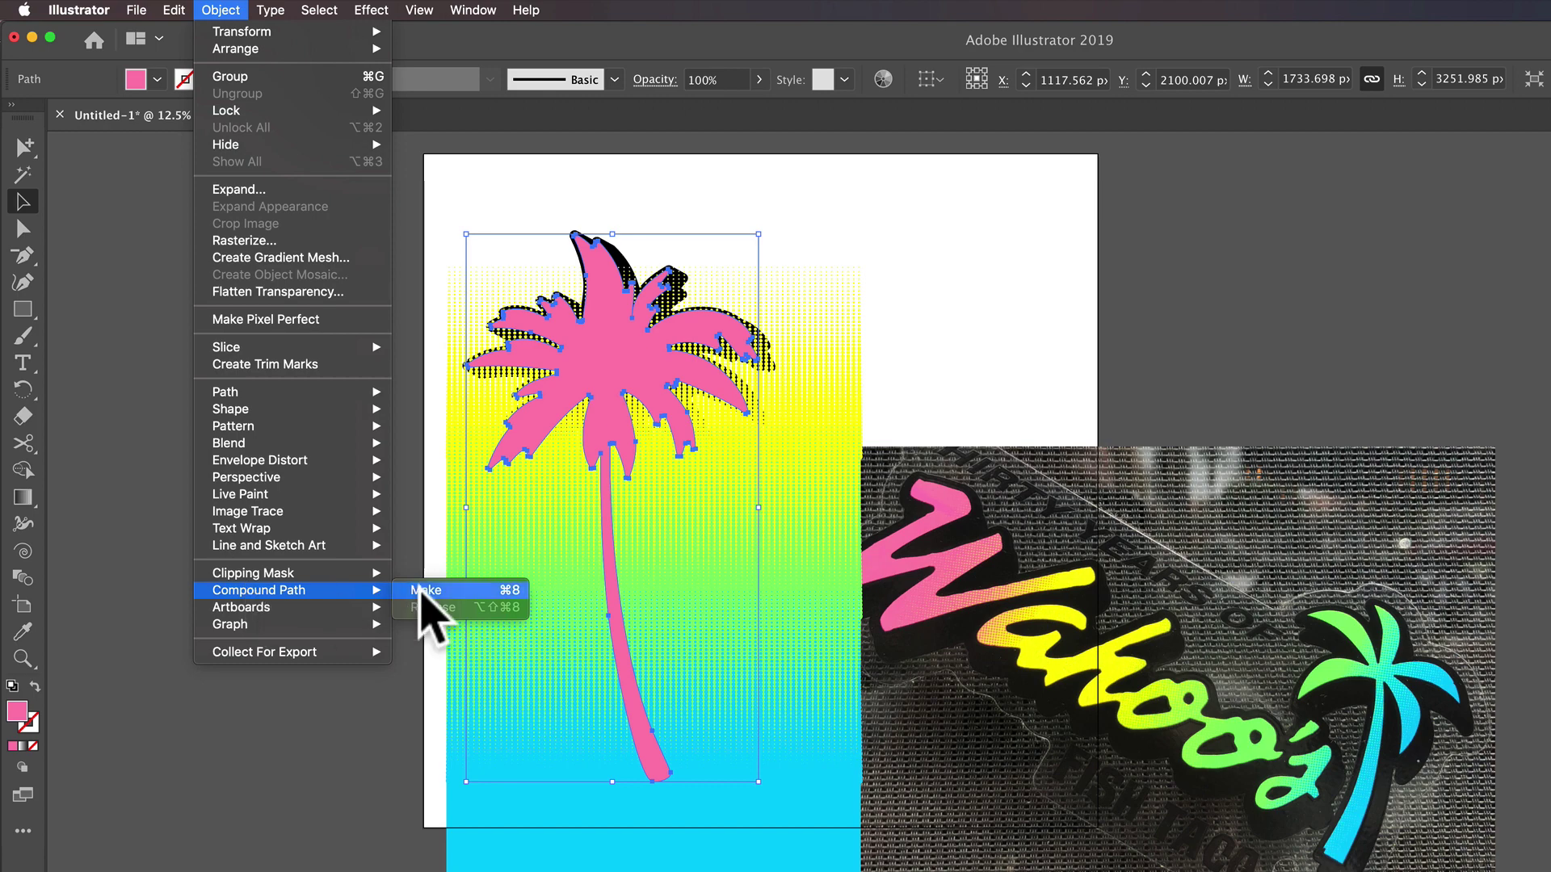
pyautogui.click(426, 590)
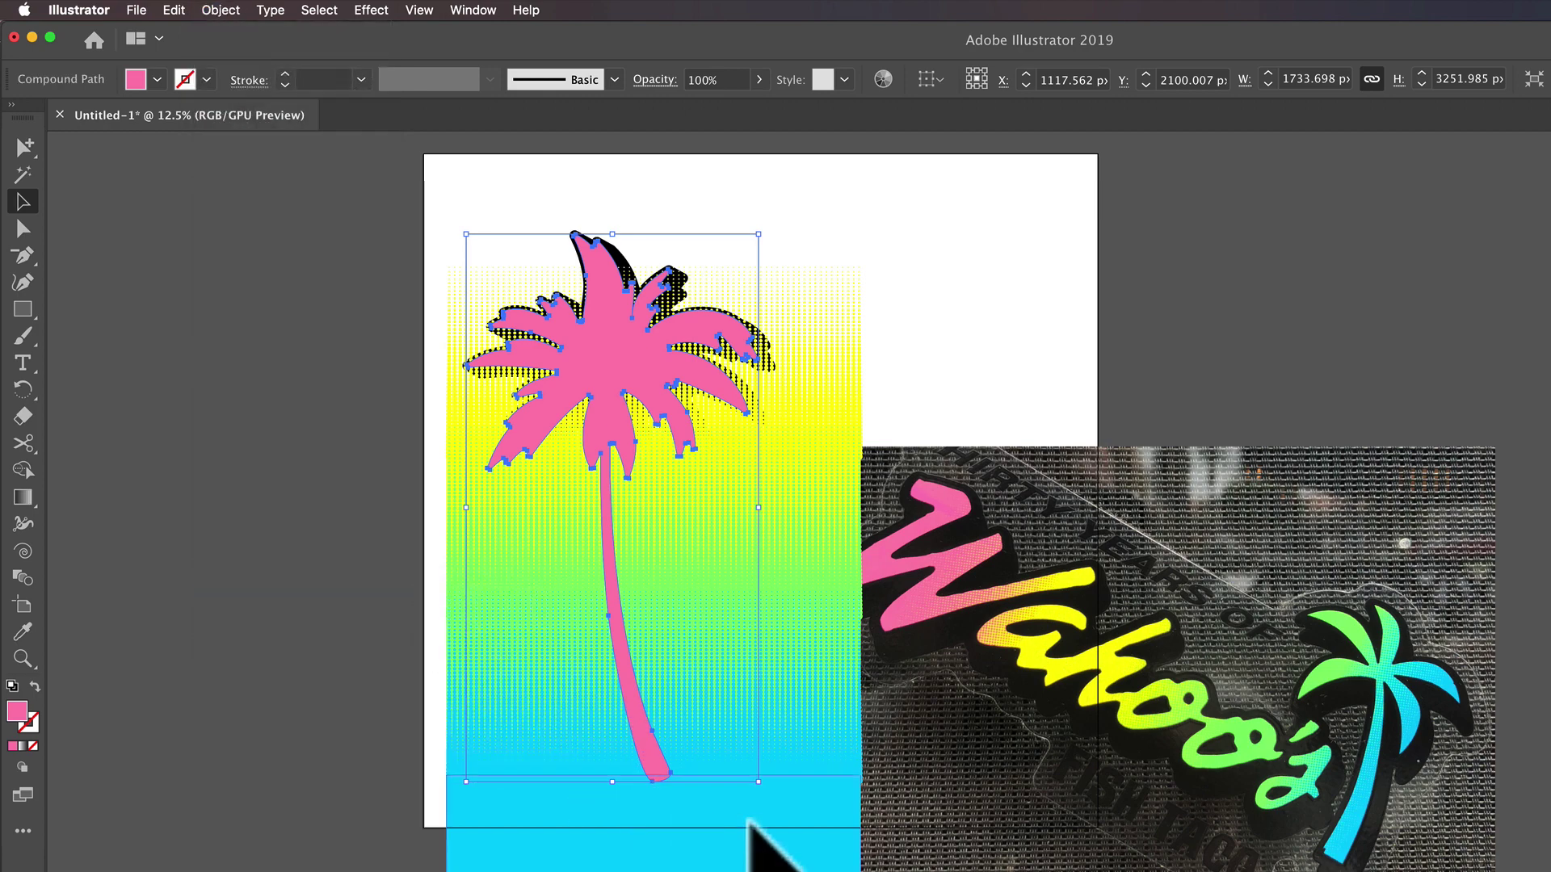
# Clip the yellow, green and blue halftone bands with the palm compound path as a clipping mask.
pyautogui.keyDown('shift'); pyautogui.click(824, 846); pyautogui.keyUp('shift')
pyautogui.keyDown('shift'); pyautogui.click(821, 559); pyautogui.keyUp('shift')
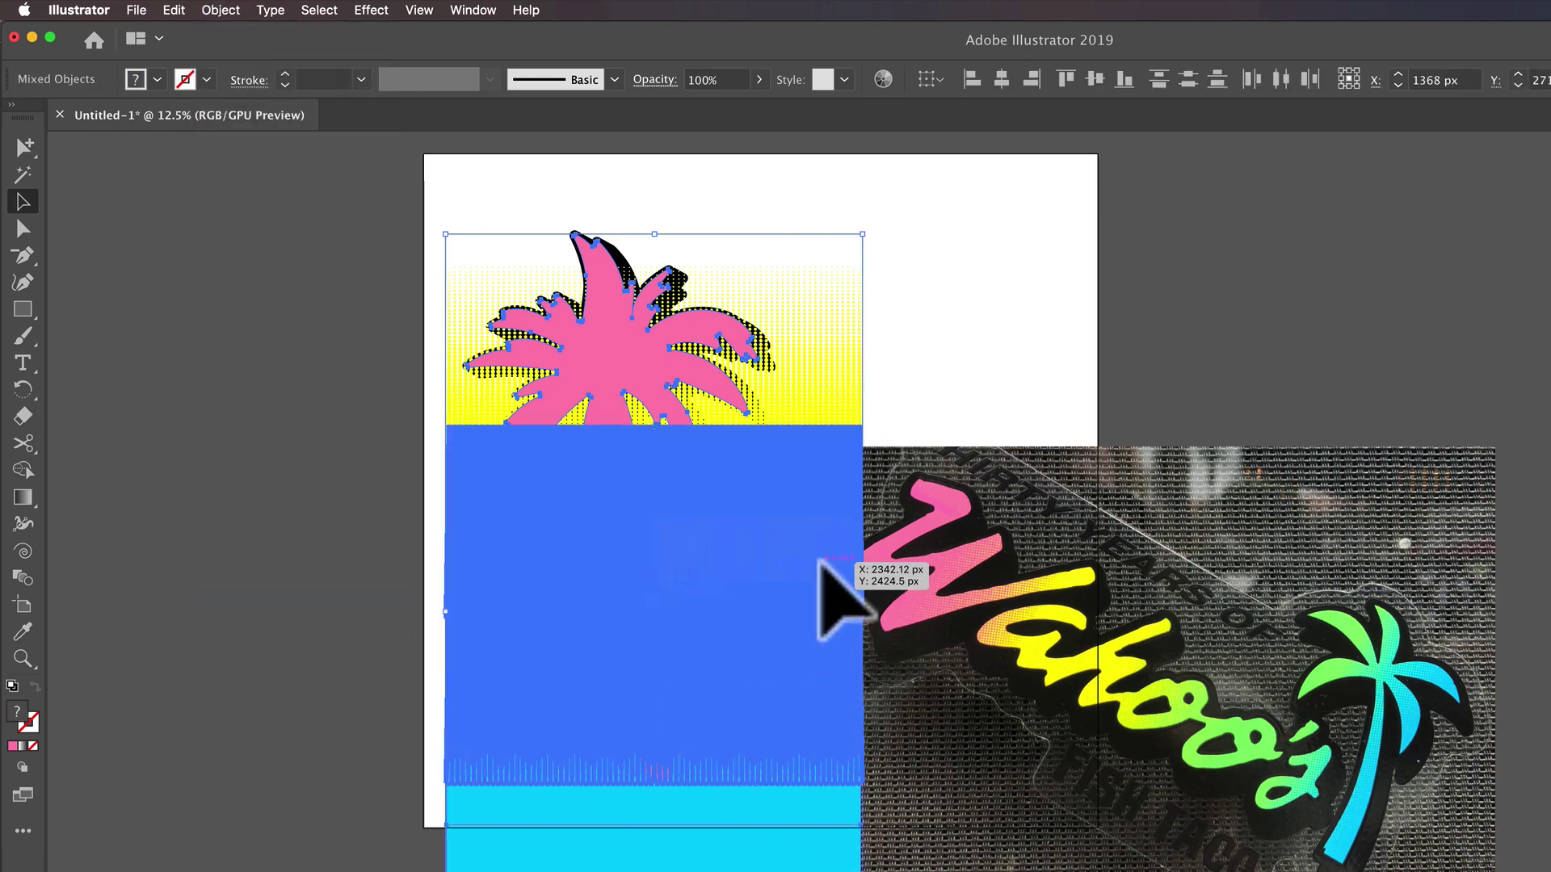
pyautogui.keyDown('shift'); pyautogui.click(810, 391); pyautogui.keyUp('shift')
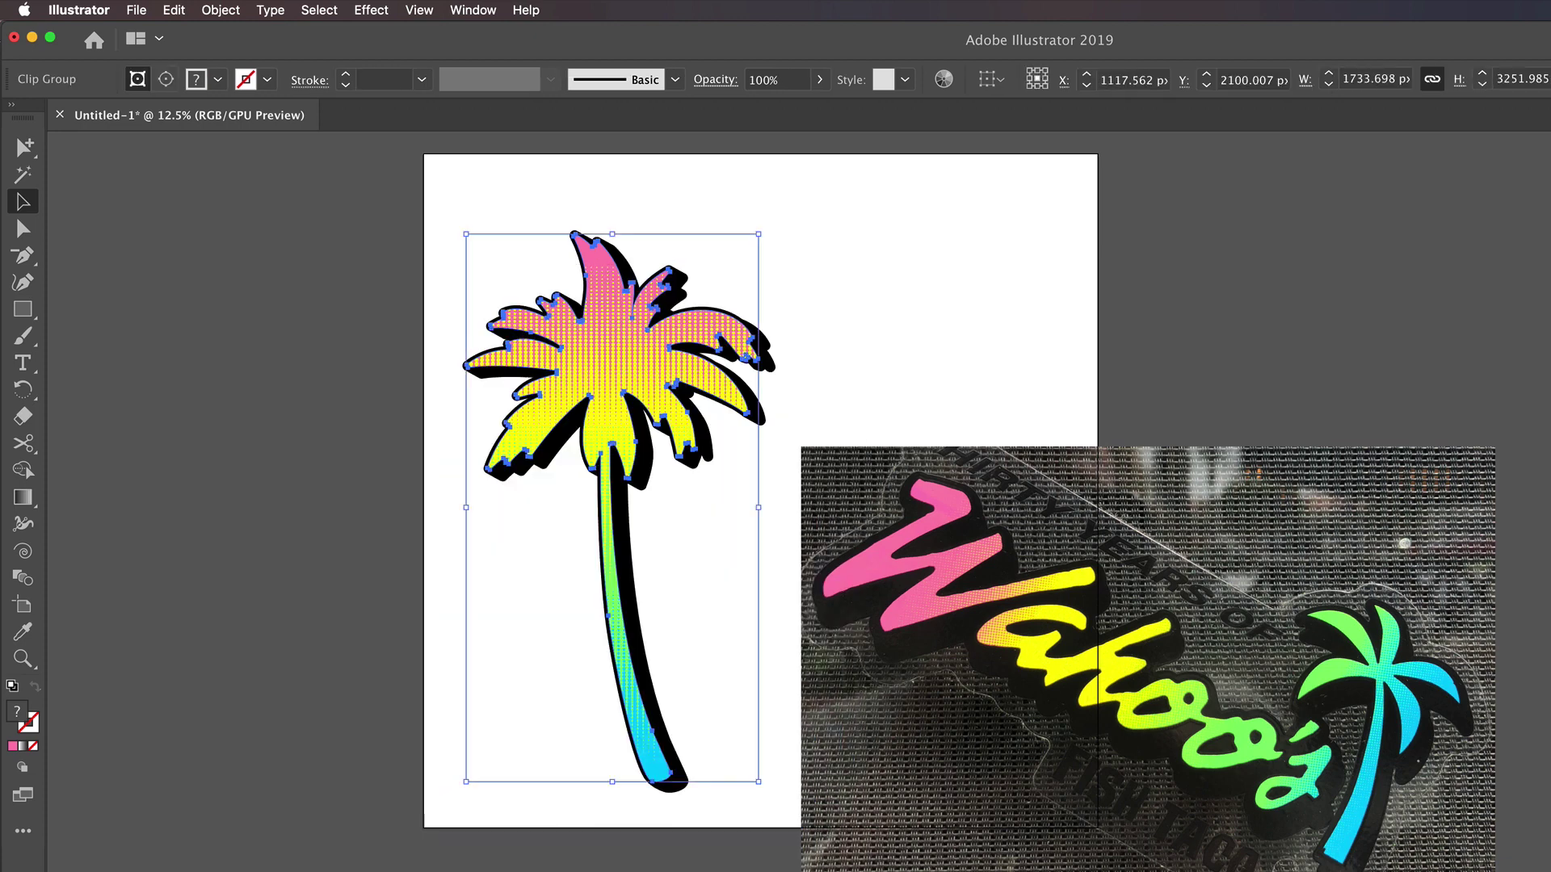
pyautogui.press('super+shift+a')
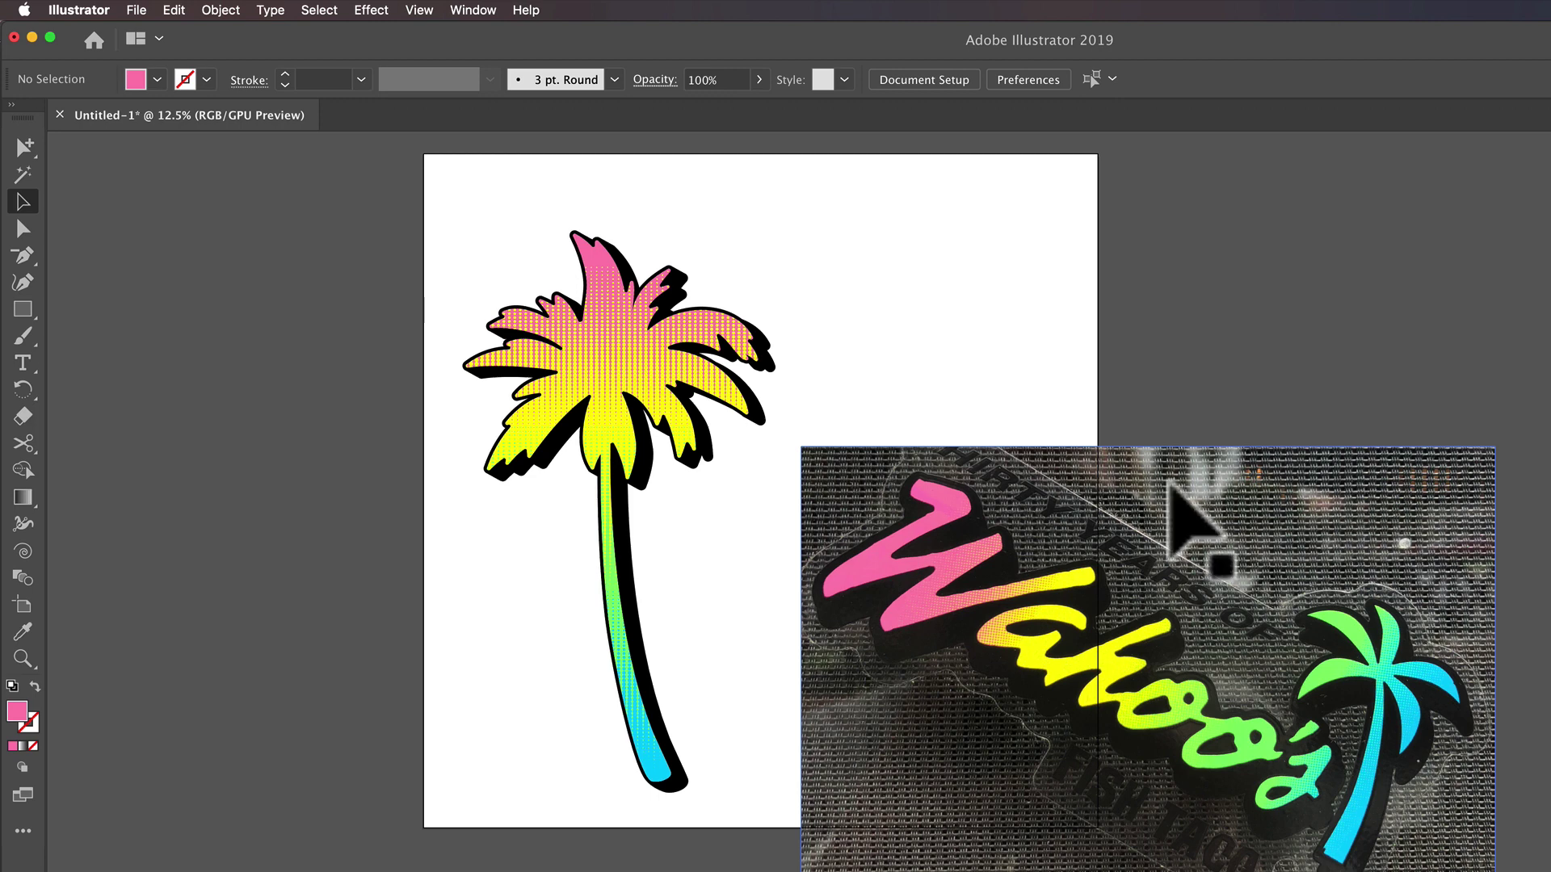
# Isolate the palm's clip group, select its three halftone bands and rotate them slightly counterclockwise.
pyautogui.scroll(1, 664, 303)
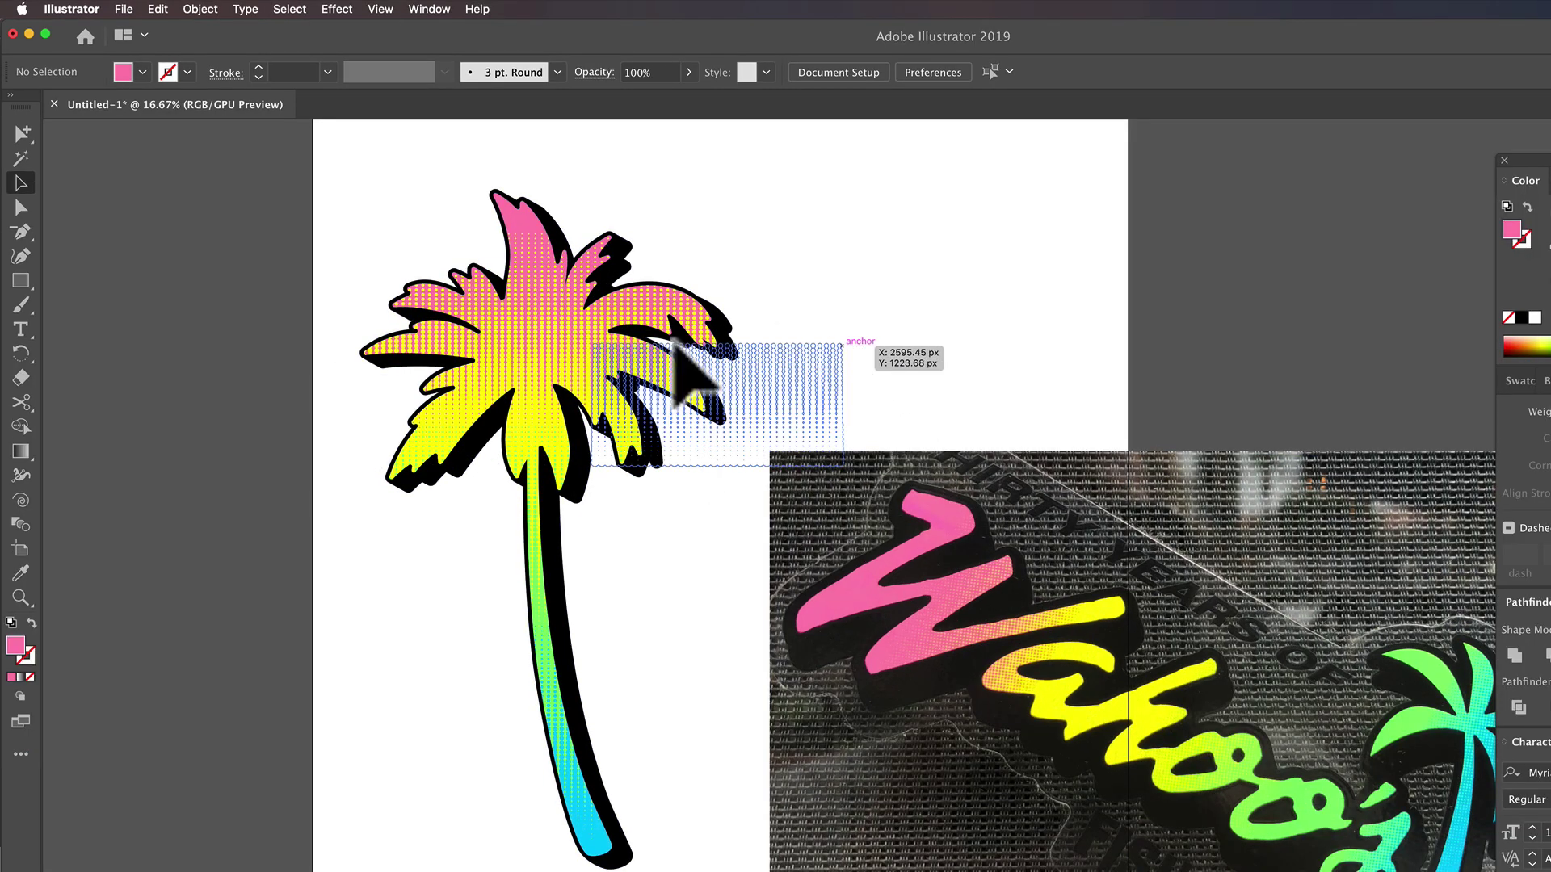
pyautogui.doubleClick(551, 348)
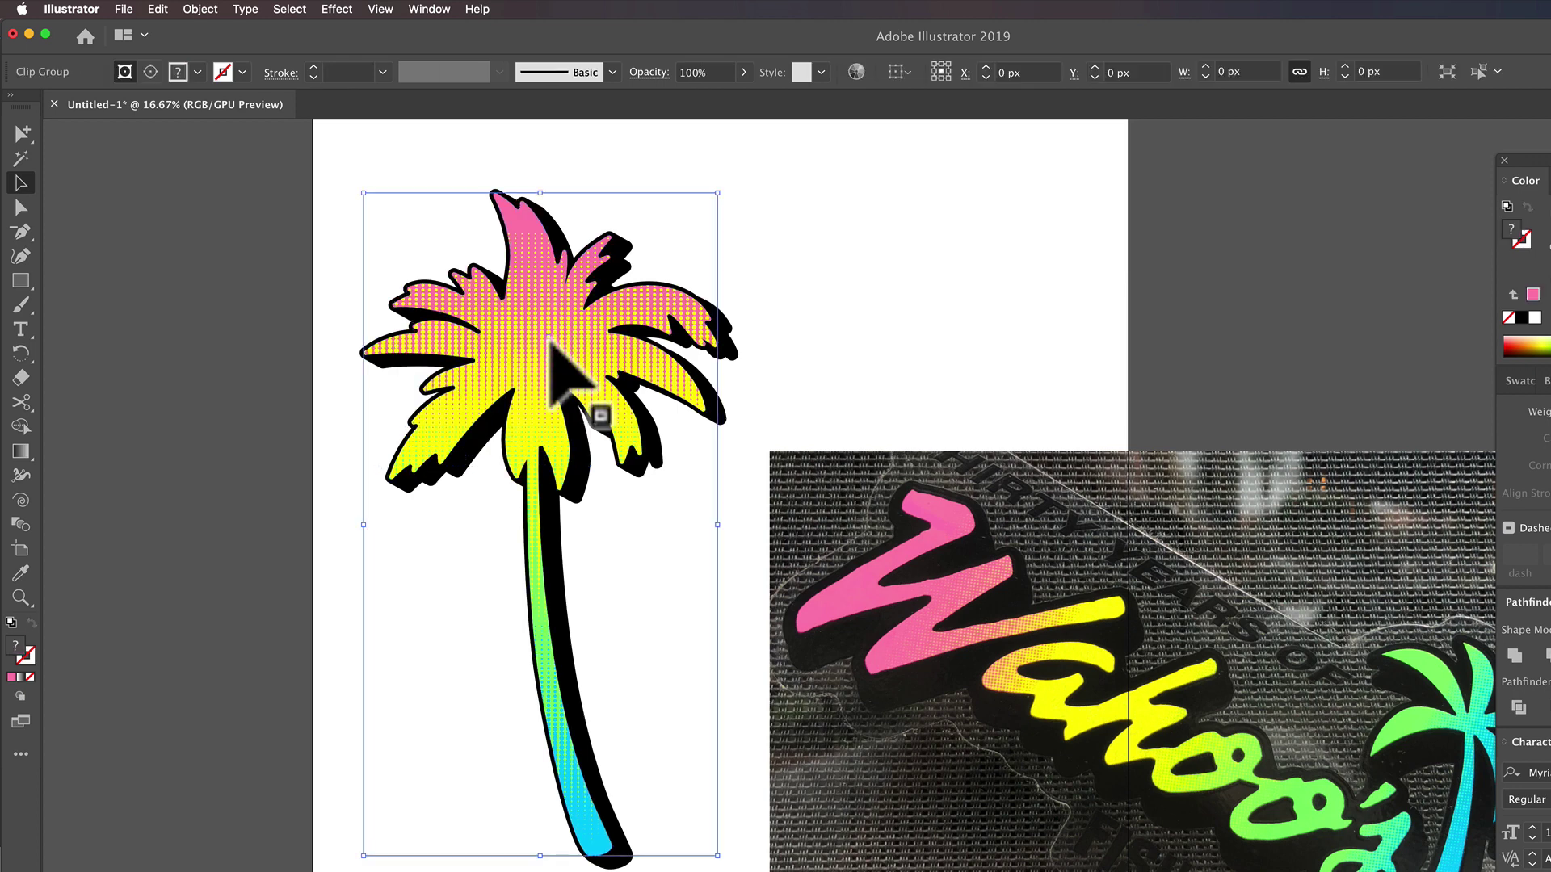
pyautogui.click(554, 370)
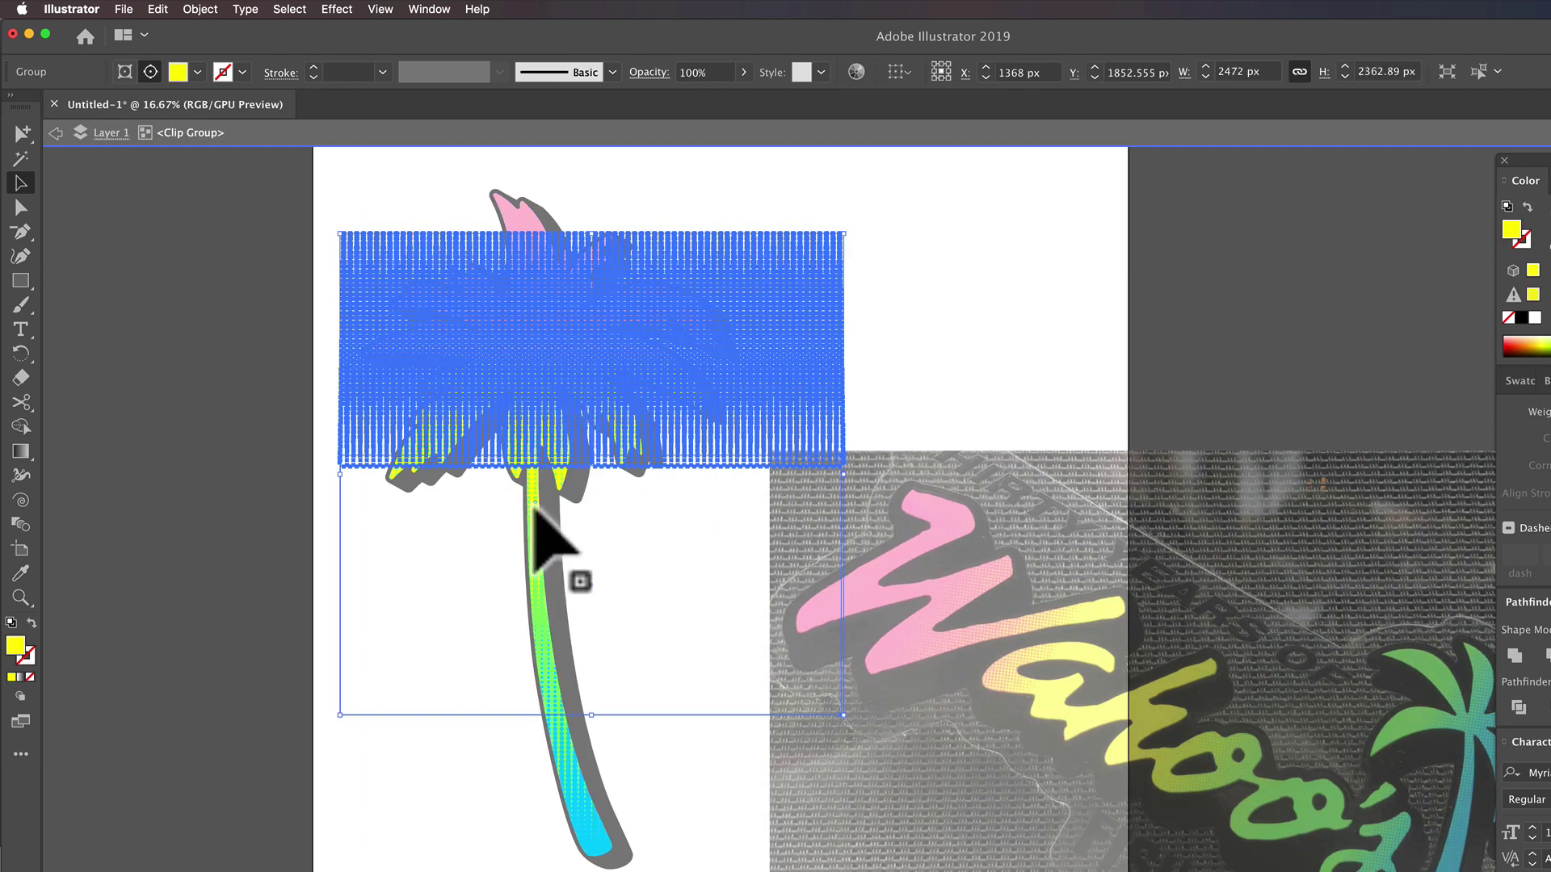
pyautogui.moveTo(535, 517); pyautogui.dragTo(529, 727)
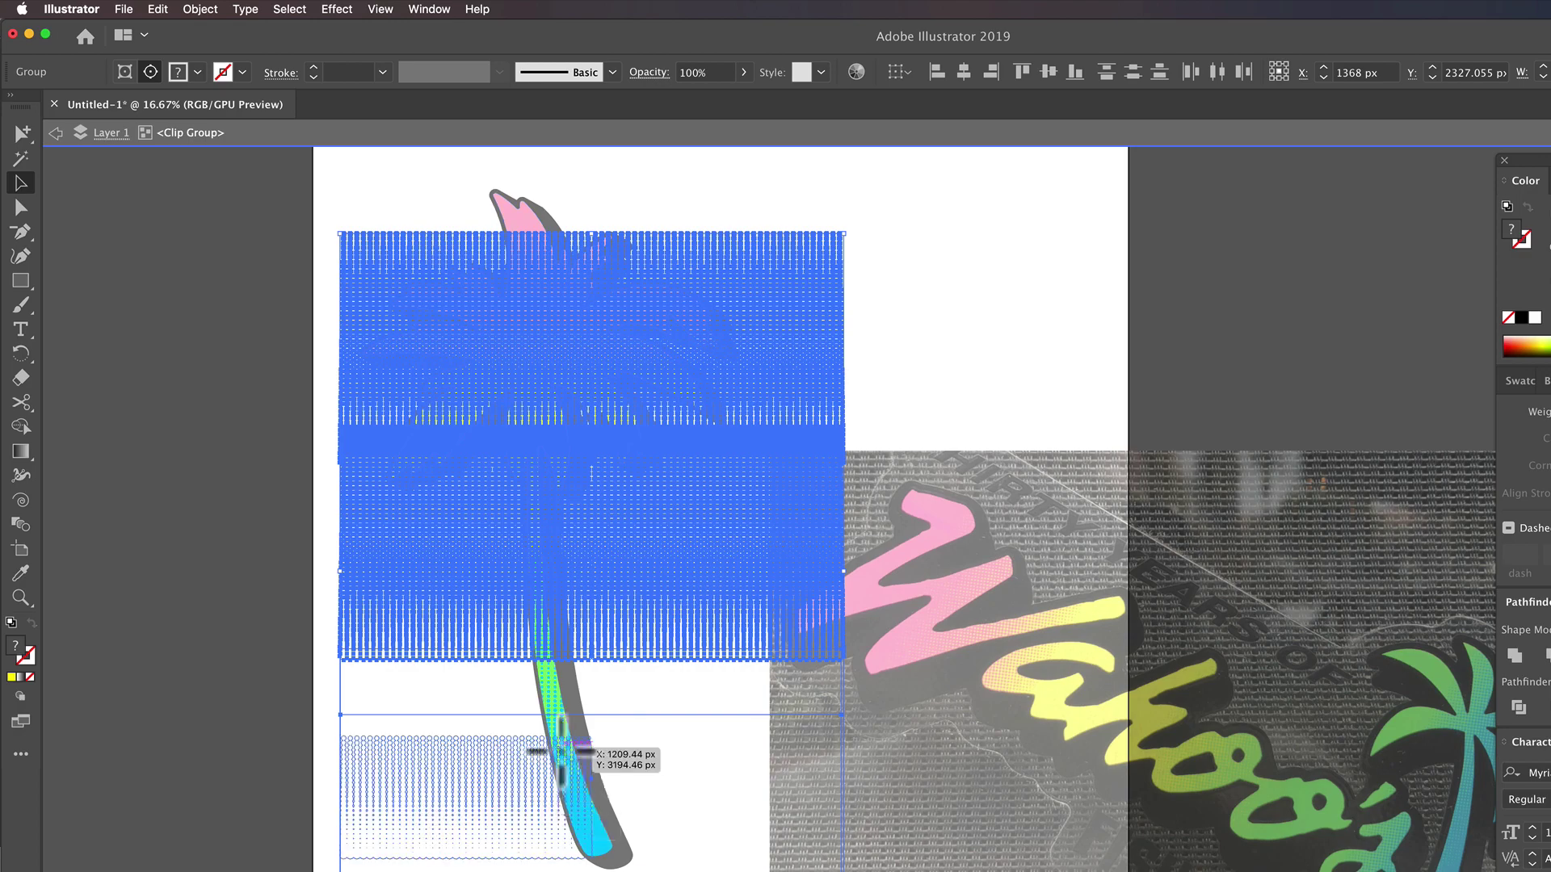
pyautogui.keyDown('shift'); pyautogui.click(556, 750); pyautogui.keyUp('shift')
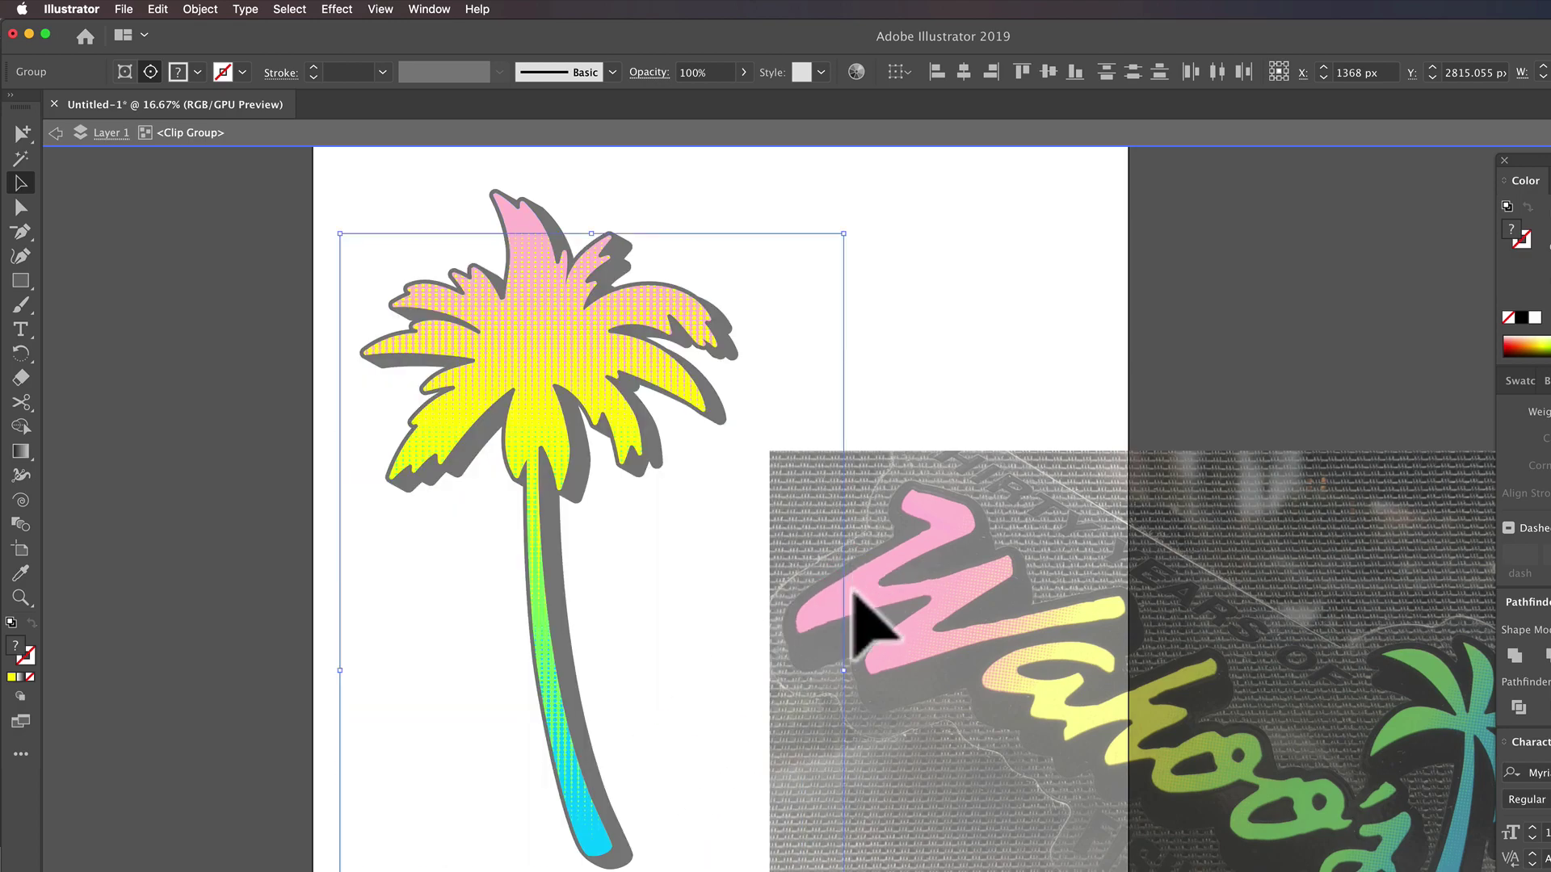
pyautogui.moveTo(860, 674); pyautogui.dragTo(868, 602)
pyautogui.doubleClick(920, 327)
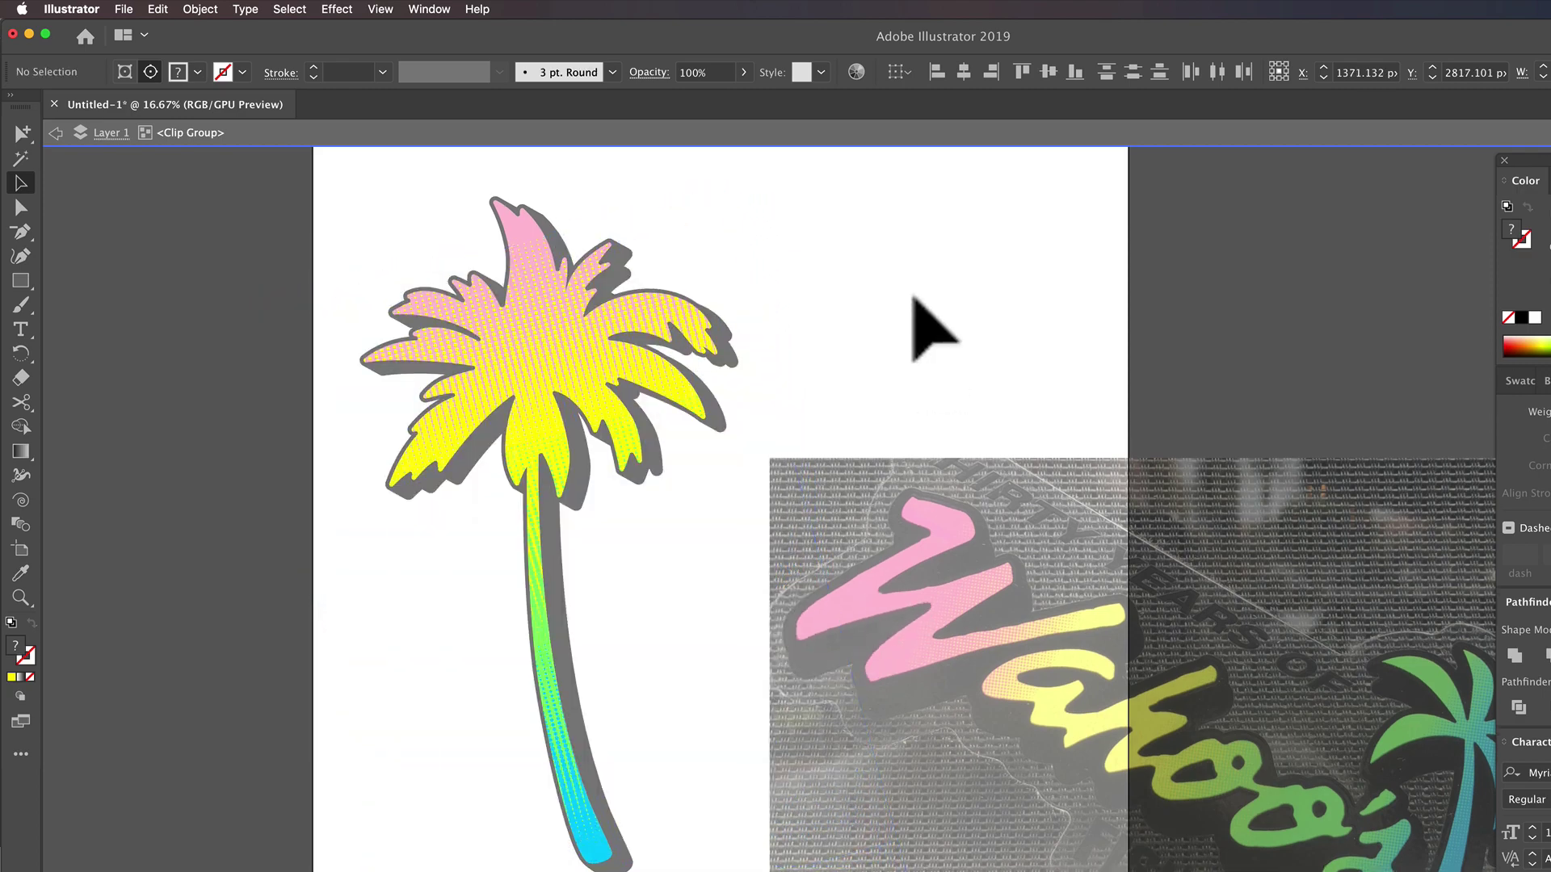